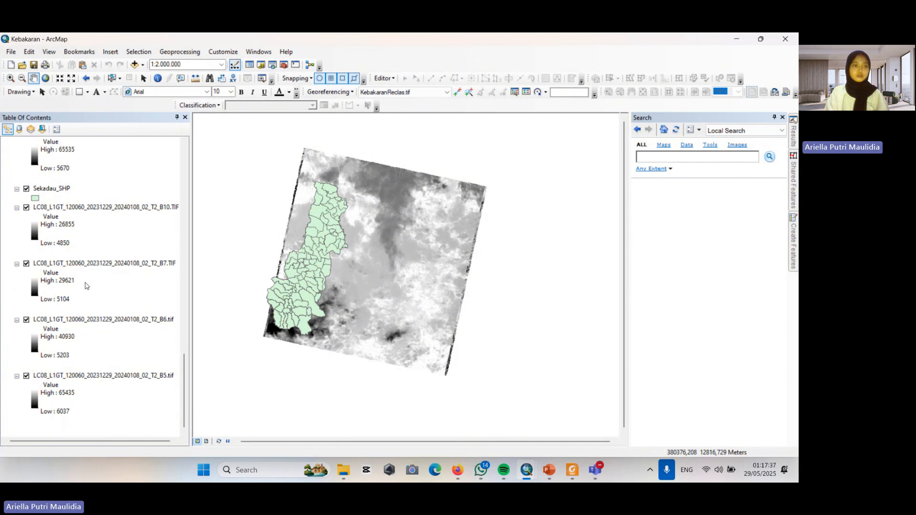
Find the Extract by Mask tool and set its input raster to LC08_L1GT_120060_20231229_20240108_02_T2_B5.tif.
scroll(86, 285, "up", 3)
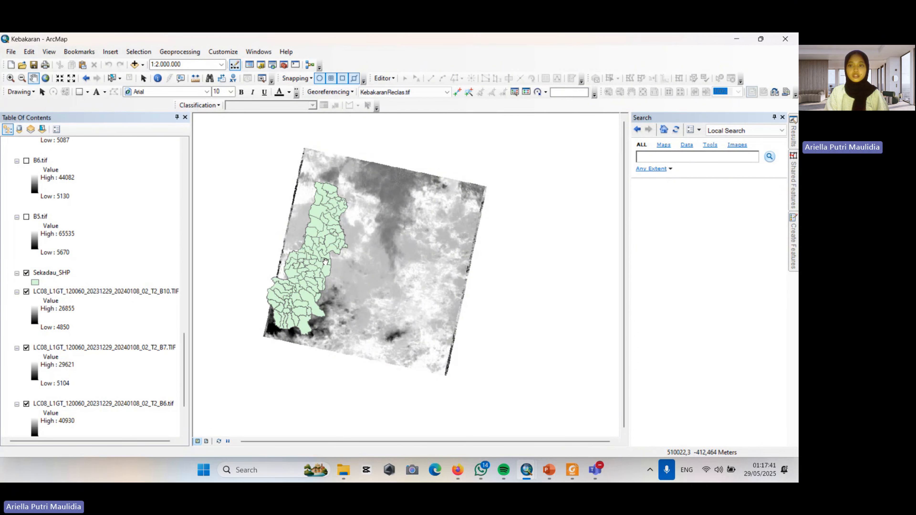
left_click(722, 156)
type("extract by mask")
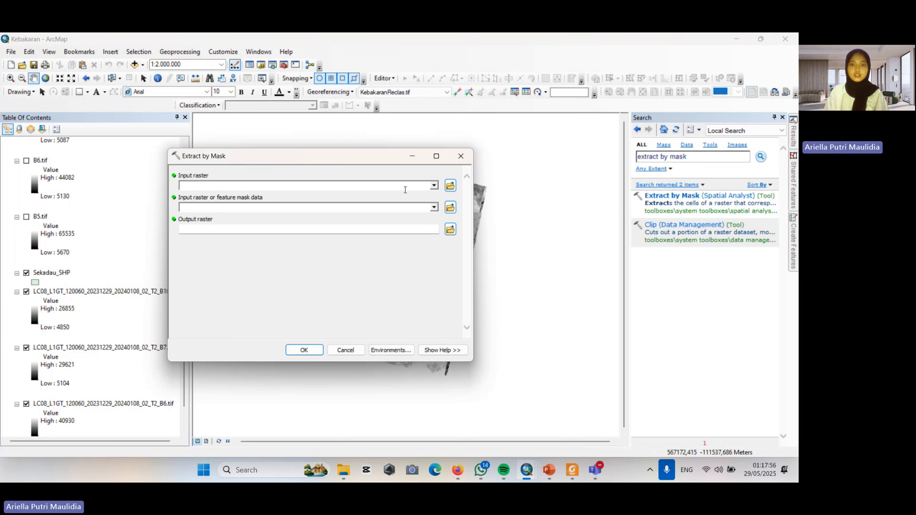
left_click(434, 185)
scroll(307, 253, "down", 5)
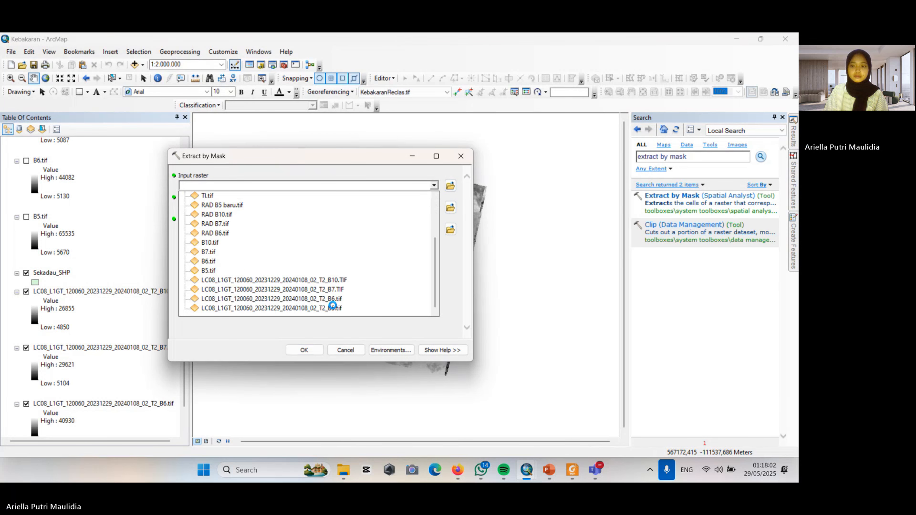
left_click(333, 306)
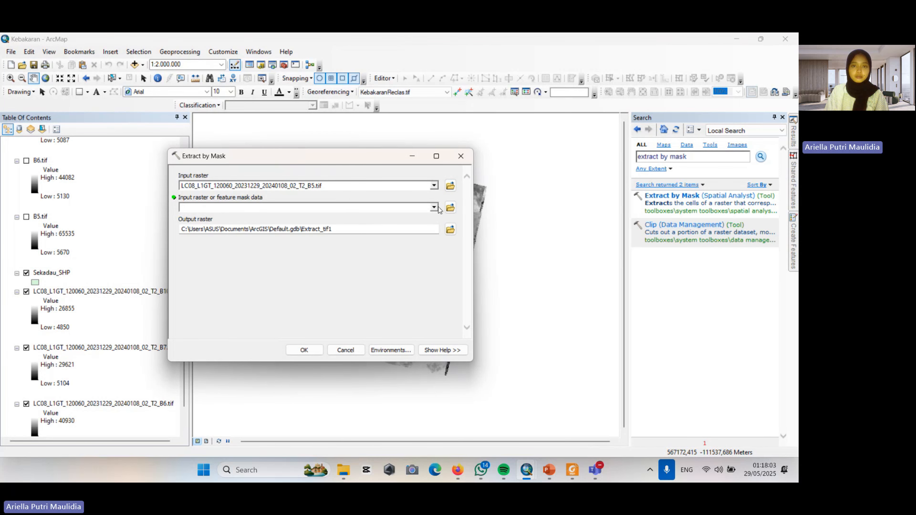
Set Sekadau_SHP as the mask data for Extract by Mask, and cancel the tool without running it.
left_click(435, 208)
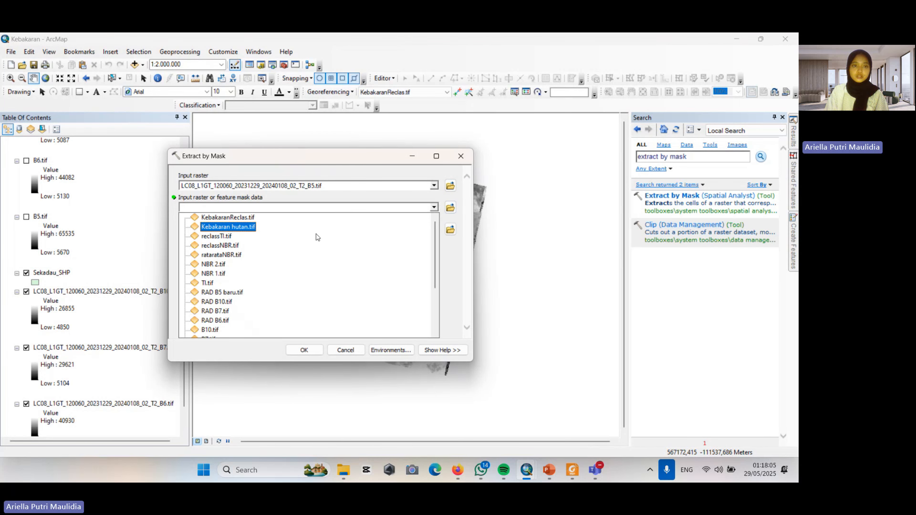
scroll(231, 274, "down", 3)
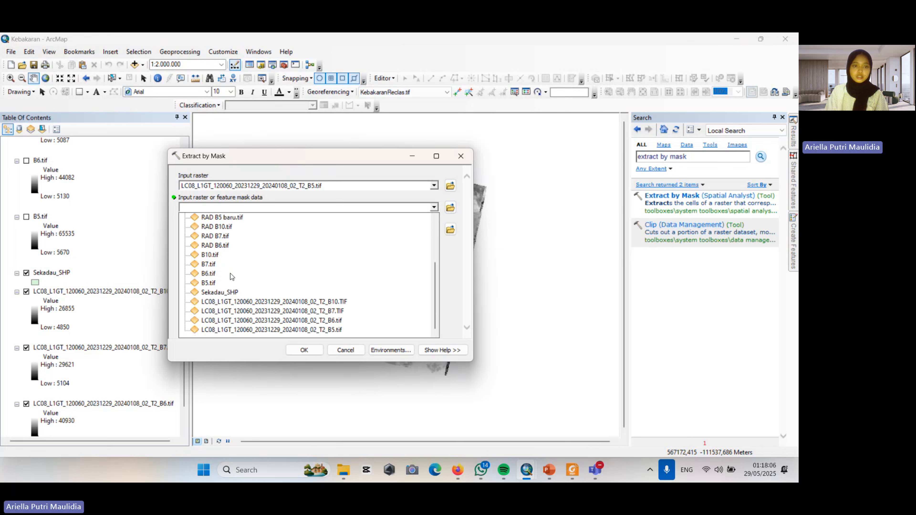
left_click(231, 292)
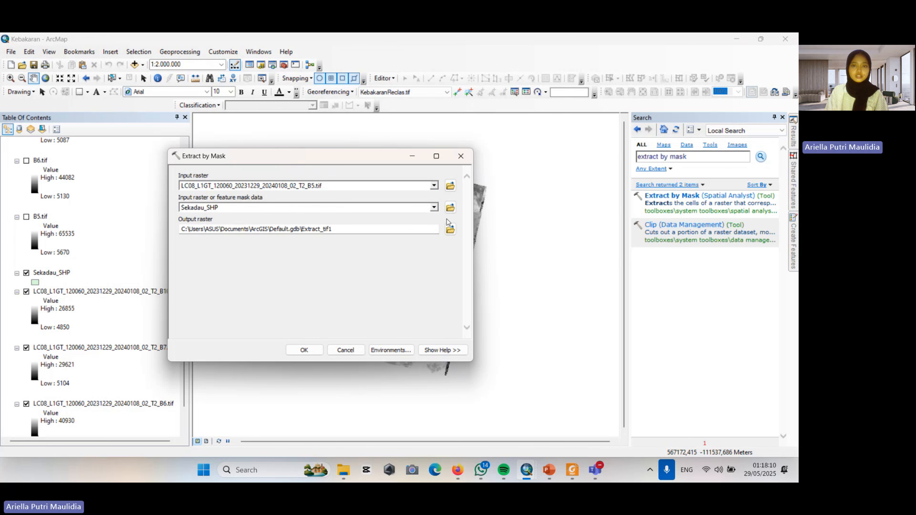
left_click(342, 350)
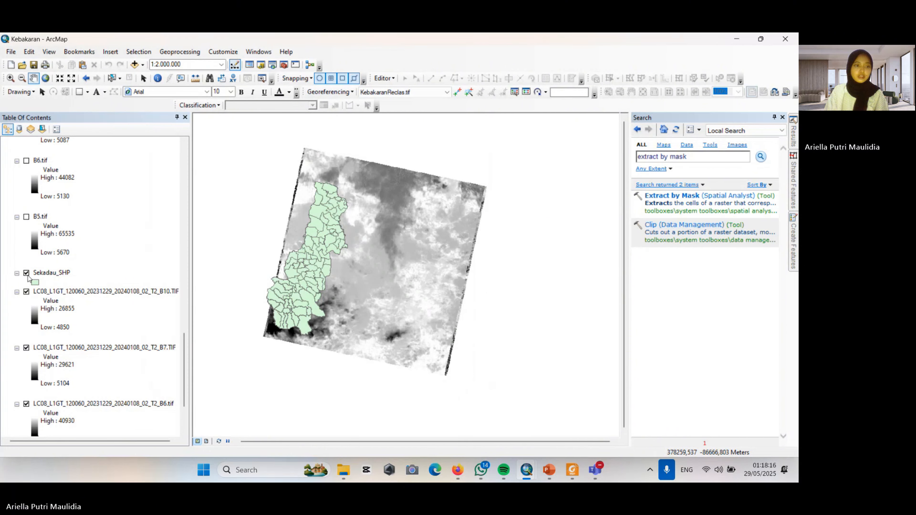
Hide Sekadau_SHP and the full-scene band layers, and show the clipped B10.tif, B7.tif, B6.tif and B5.tif rasters.
left_click(26, 273)
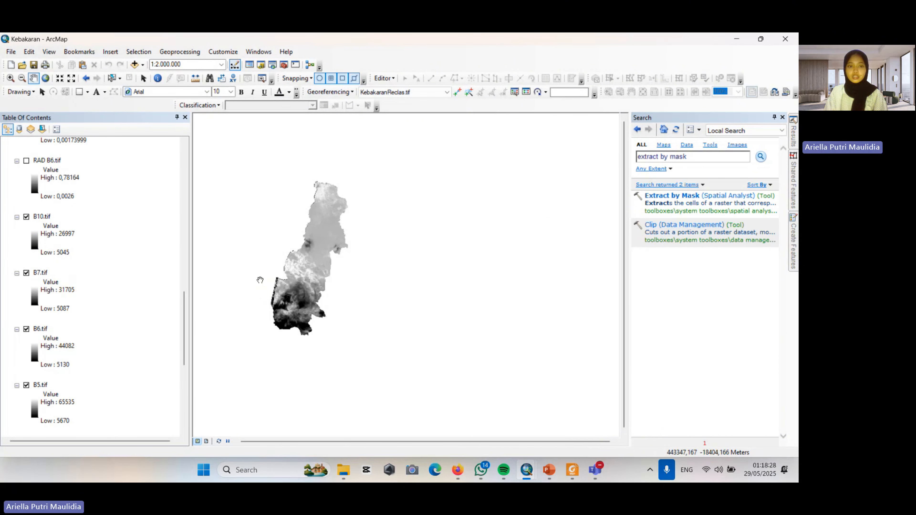
scroll(260, 280, "up", 3)
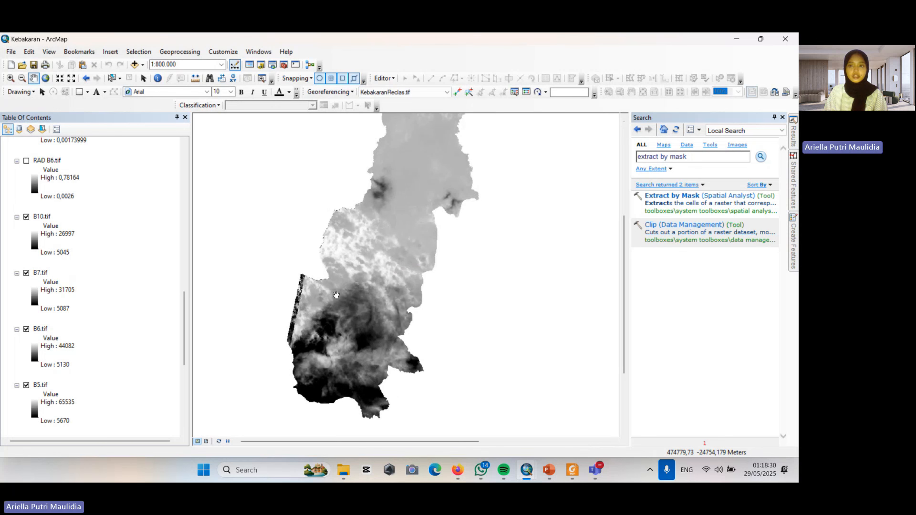
scroll(336, 295, "down", 3)
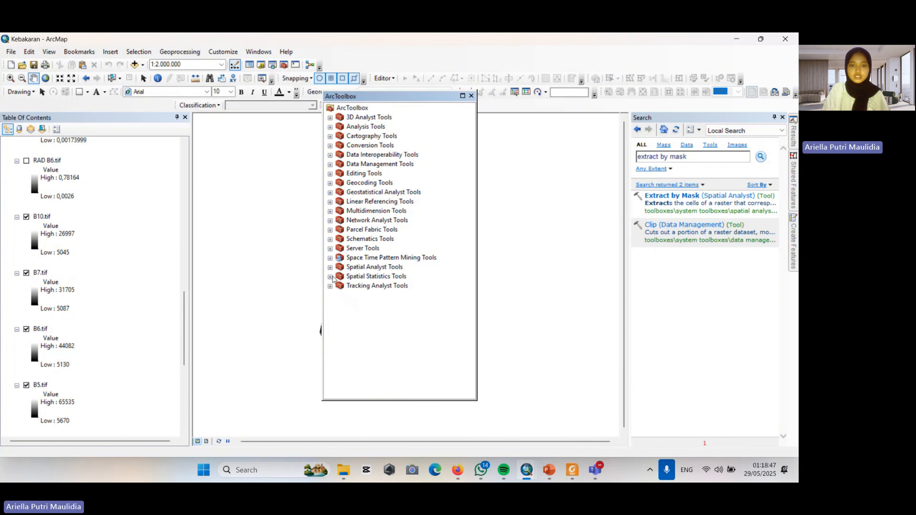
Open the Raster Calculator from the Map Algebra toolset of Spatial Analyst, ready for entering an expression.
left_click(329, 267)
left_click(339, 295)
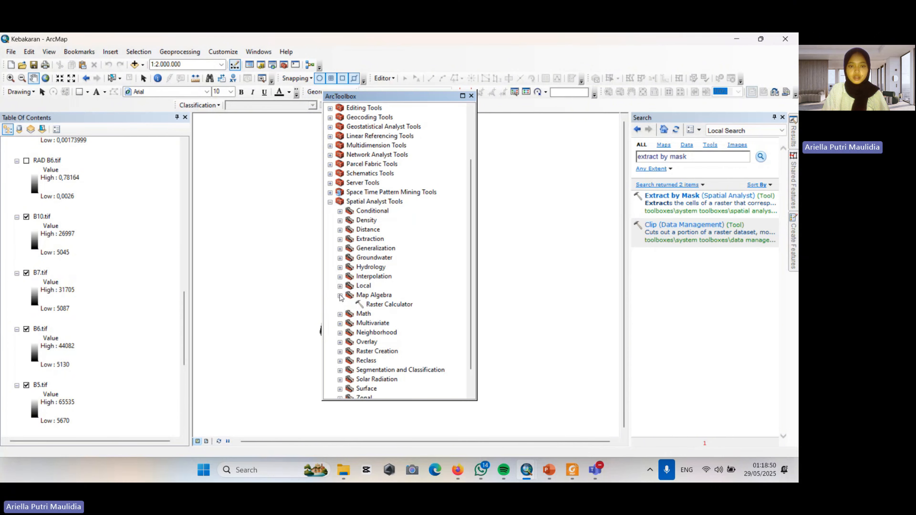
left_click(387, 306)
double_click(386, 306)
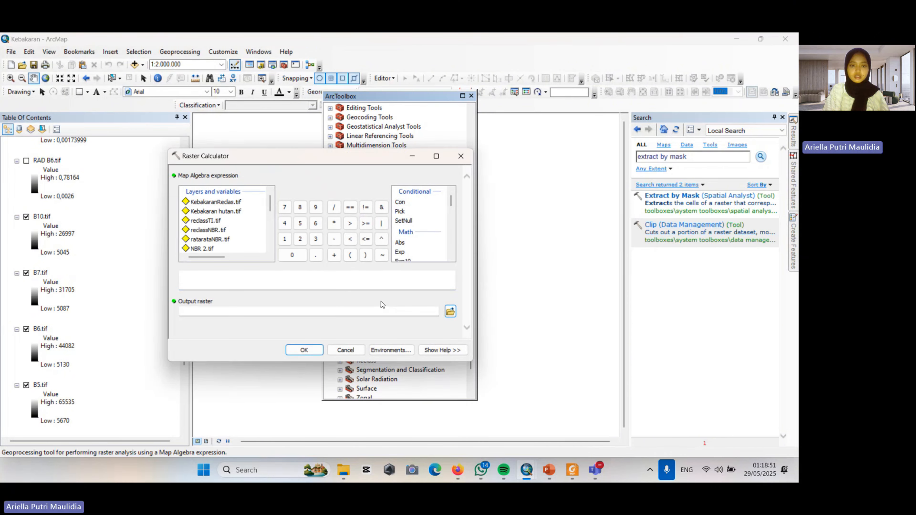
left_click(247, 278)
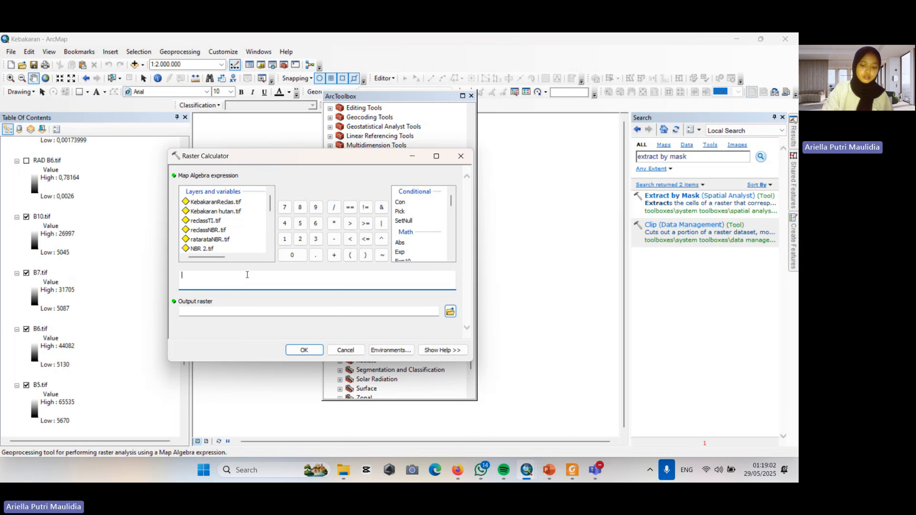
Begin the map algebra expression with the multiplicative factor 0.00002.
type("0,")
left_click(292, 254)
left_click(315, 255)
left_click(292, 255)
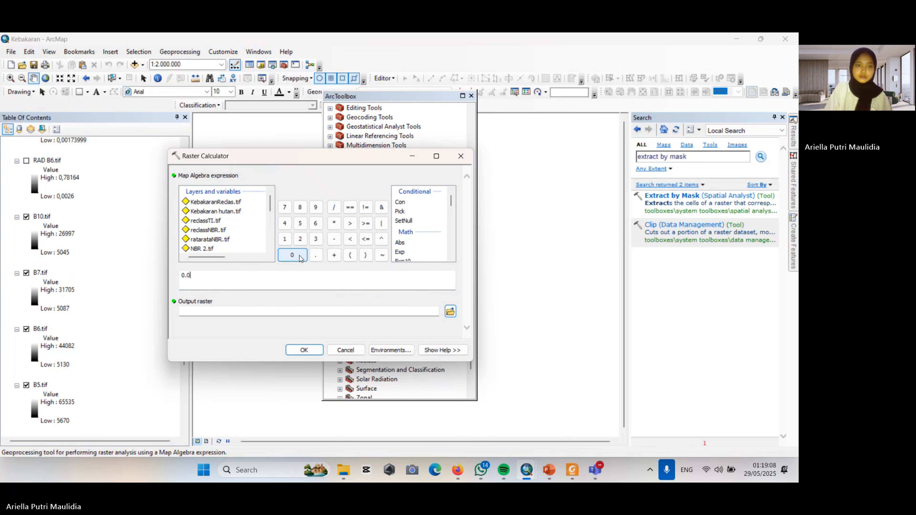
left_click(292, 255)
left_click(293, 255)
left_click(293, 255)
left_click(300, 239)
Complete the expression as 0.00002 * "B5.tif" - 0.1 and cancel the calculation without running it.
left_click_drag(270, 203, 270, 228)
double_click(197, 234)
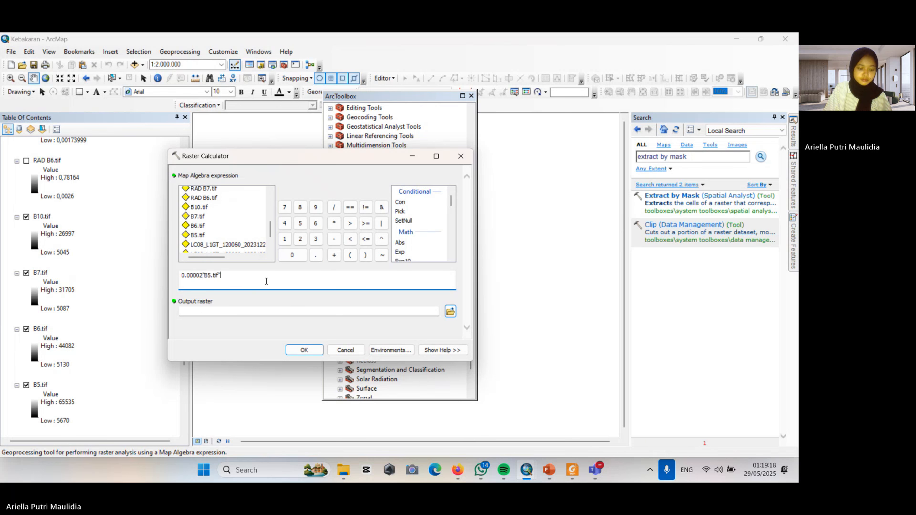
left_click(201, 275)
left_click(334, 223)
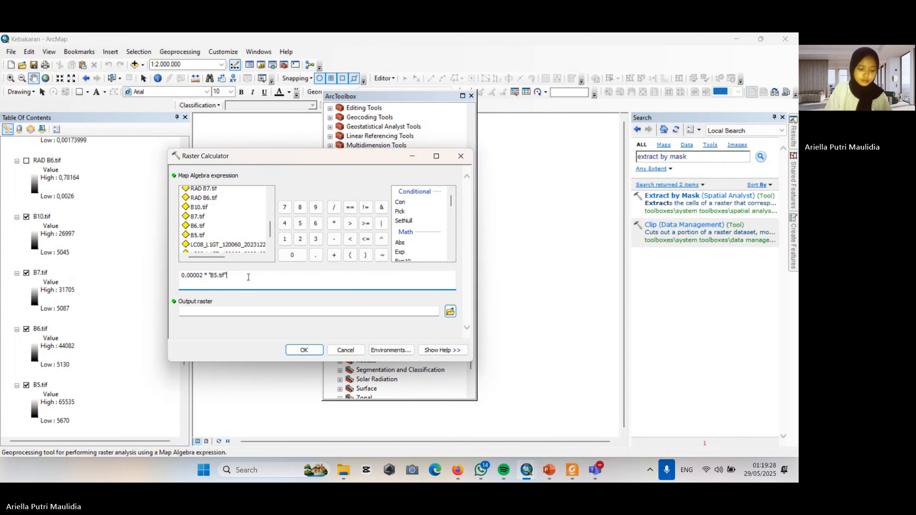
left_click(334, 239)
left_click(293, 255)
left_click(316, 255)
left_click(285, 238)
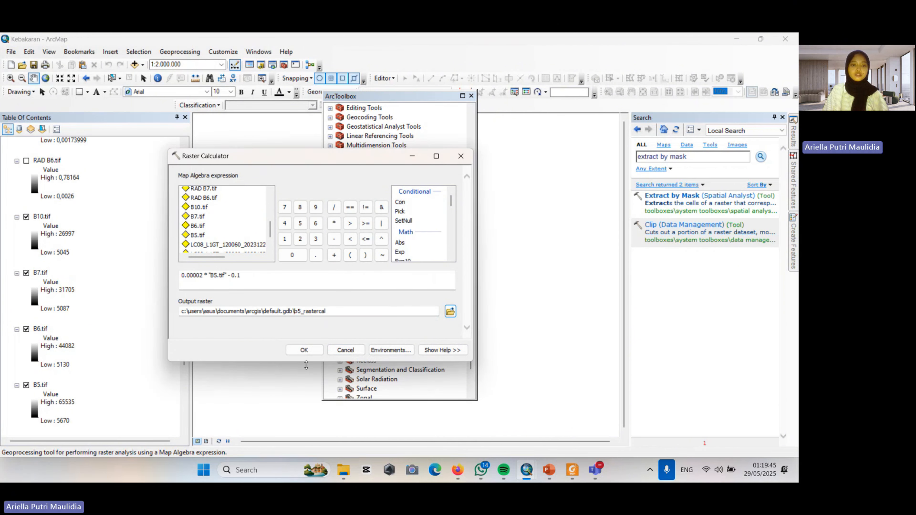
left_click(346, 350)
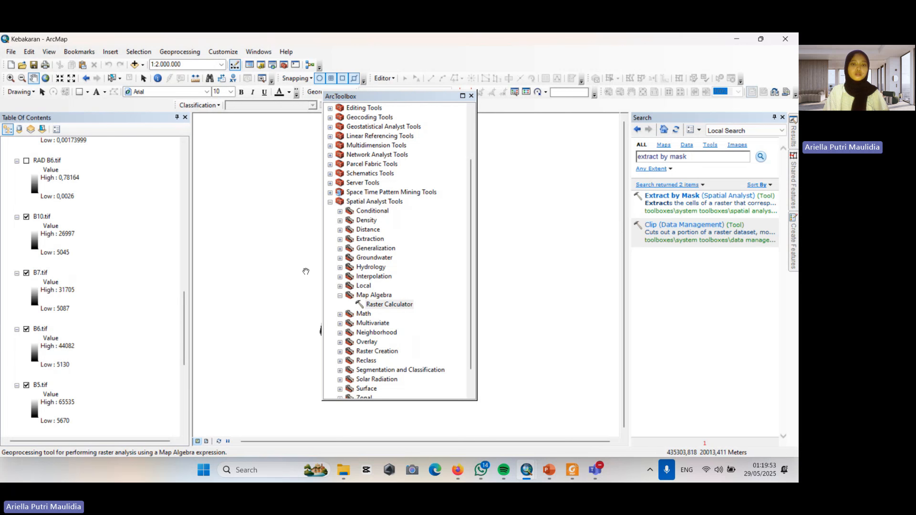
Reopen the Raster Calculator and begin a new expression with the factor 0.0003342.
double_click(390, 304)
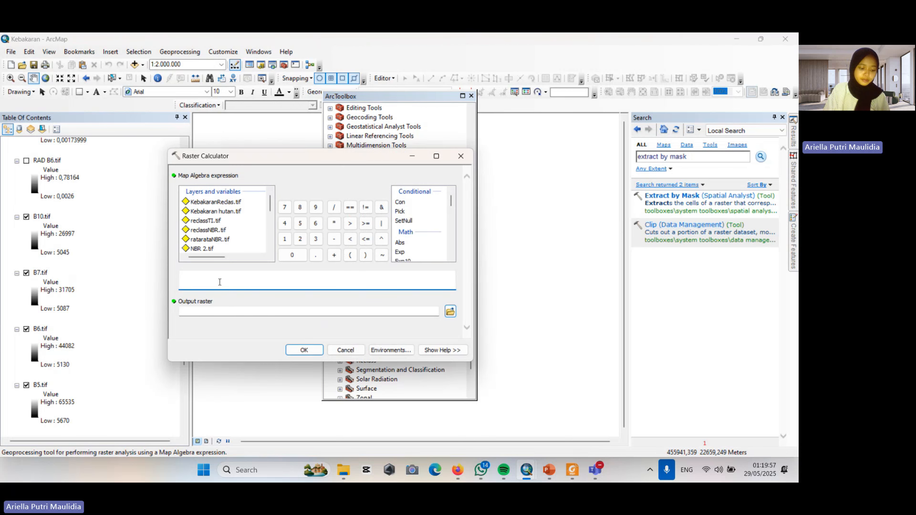
left_click(293, 258)
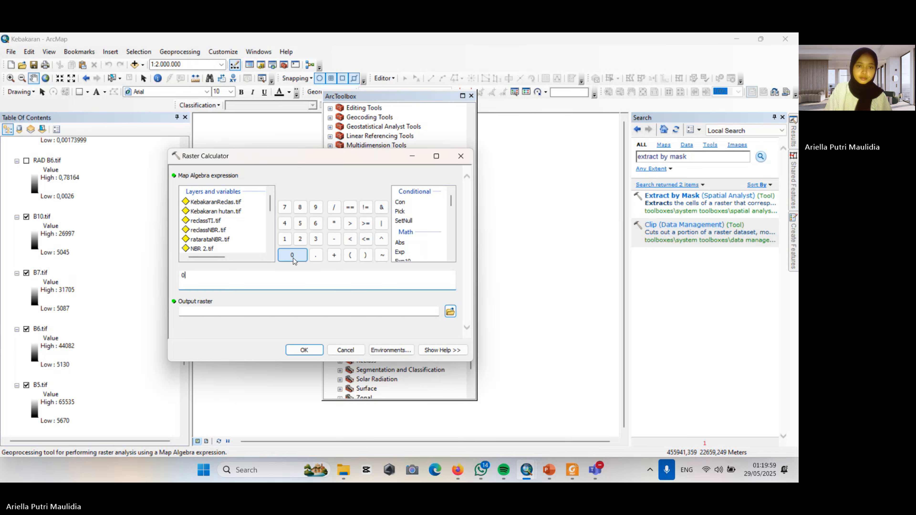
left_click(316, 255)
left_click(292, 255)
left_click(292, 255)
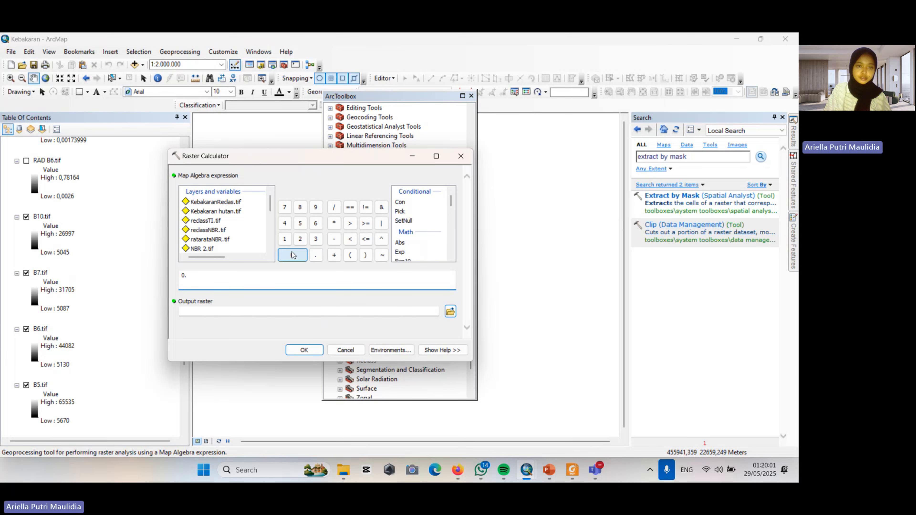
left_click(315, 239)
left_click(316, 239)
left_click(284, 223)
left_click(300, 239)
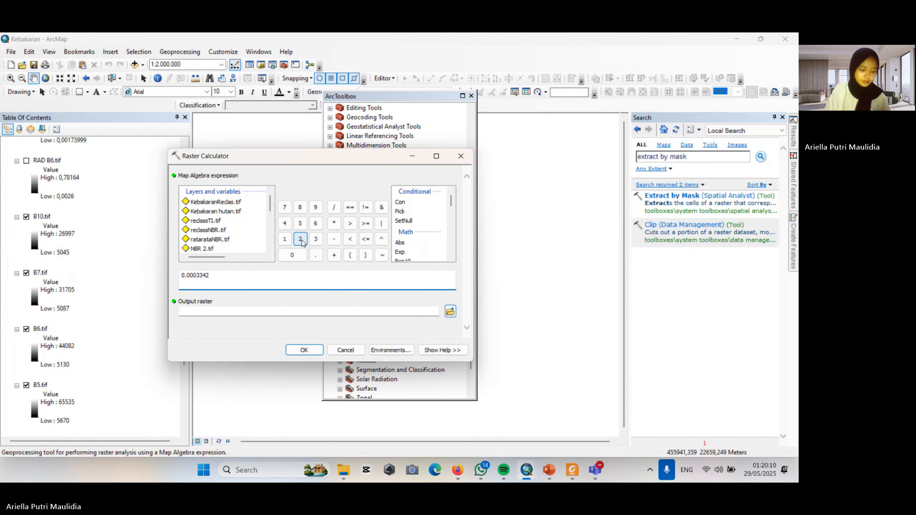
Multiply the factor by "B10.tif" and add 0.1 in the radiance expression.
left_click(334, 223)
scroll(205, 219, "down", 5)
scroll(205, 219, "up", 2)
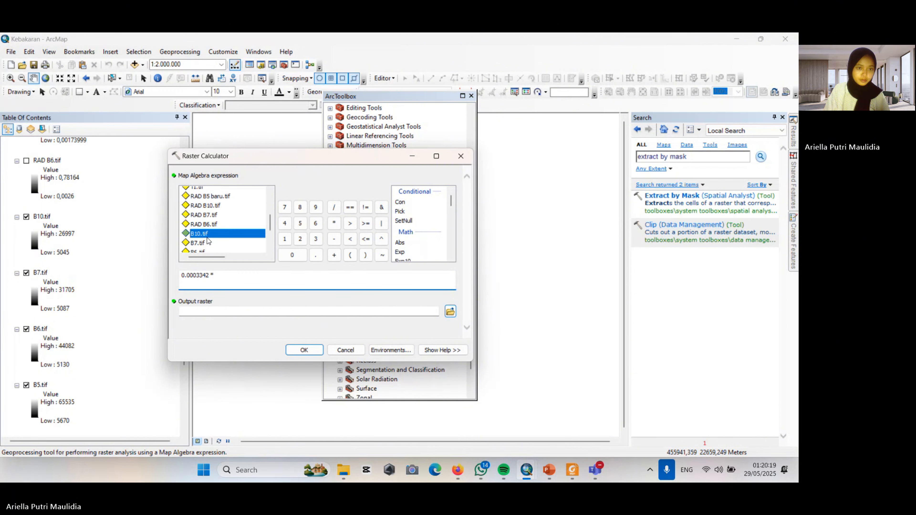
double_click(200, 234)
left_click(334, 255)
left_click(292, 255)
left_click(316, 255)
left_click(285, 238)
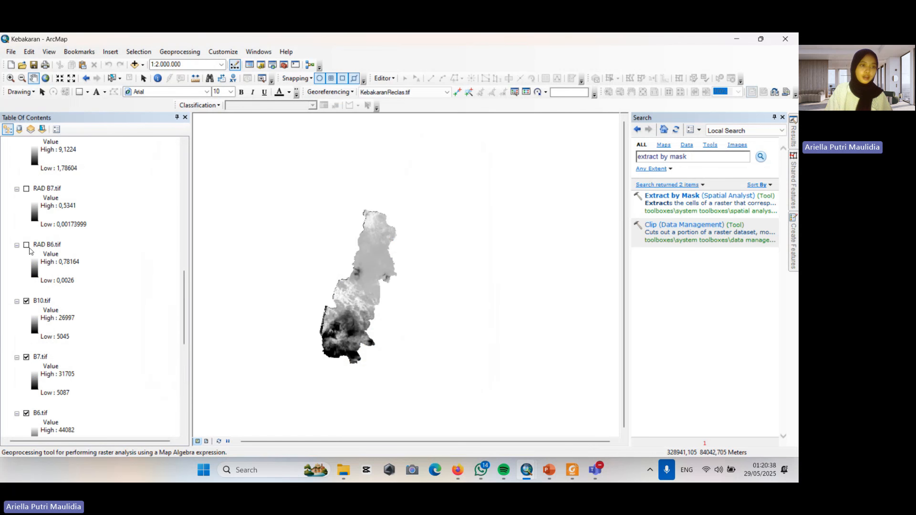
Show the RAD B6.tif, RAD B7.tif, RAD B10.tif and RAD B5 baru.tif layers on the map.
left_click(24, 237)
left_click(26, 245)
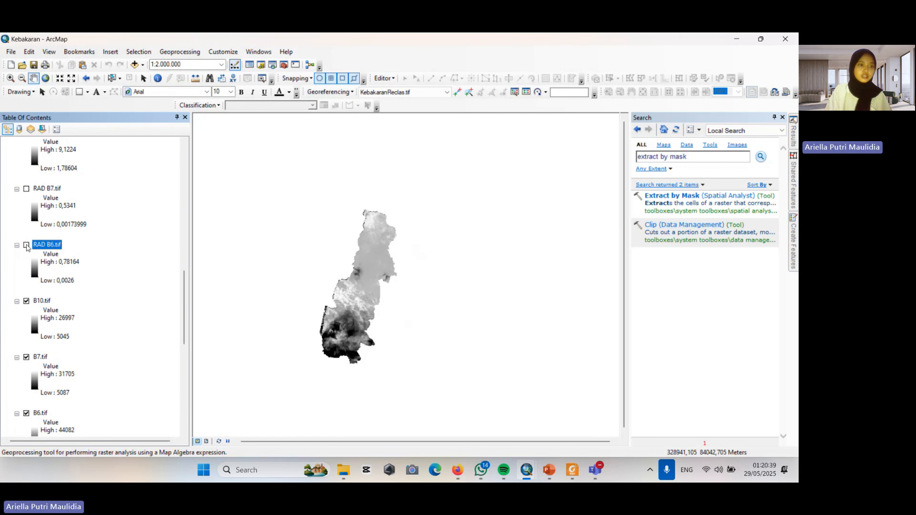
left_click(26, 189)
scroll(27, 191, "up", 1)
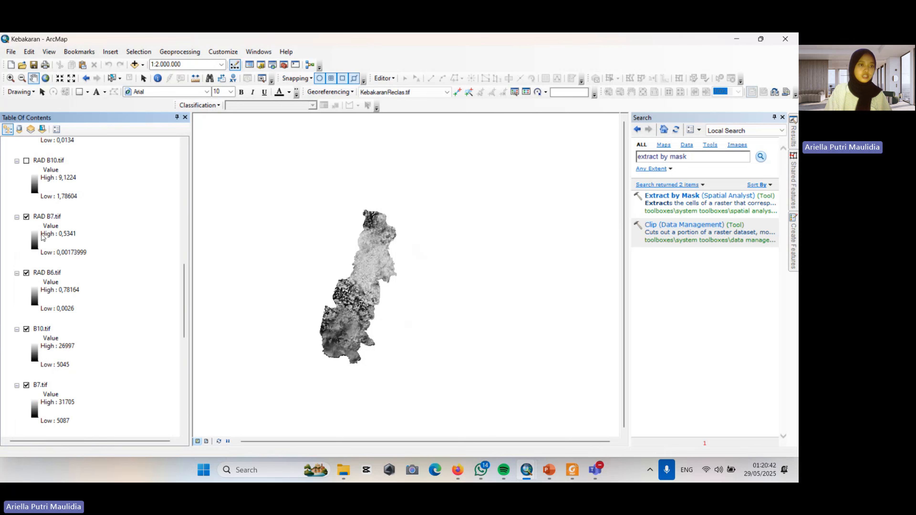
scroll(36, 234, "up", 2)
left_click(26, 218)
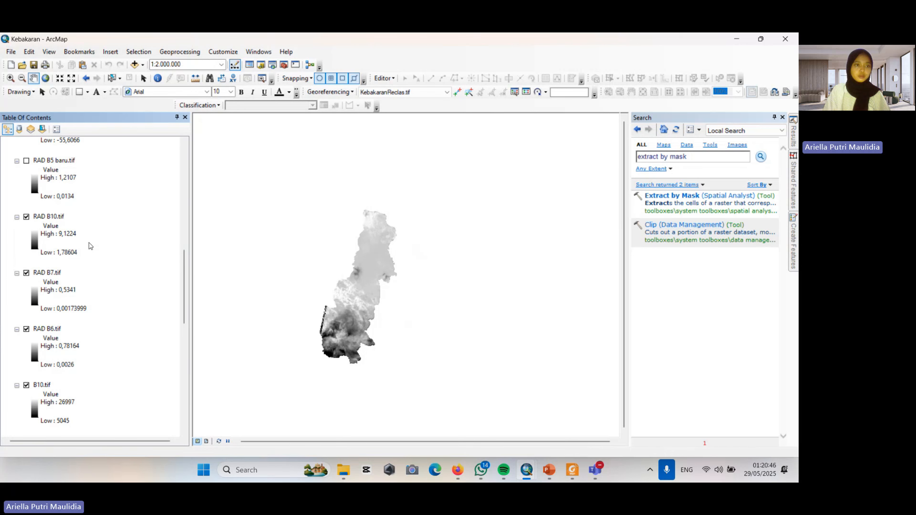
scroll(89, 243, "up", 5)
left_click(26, 300)
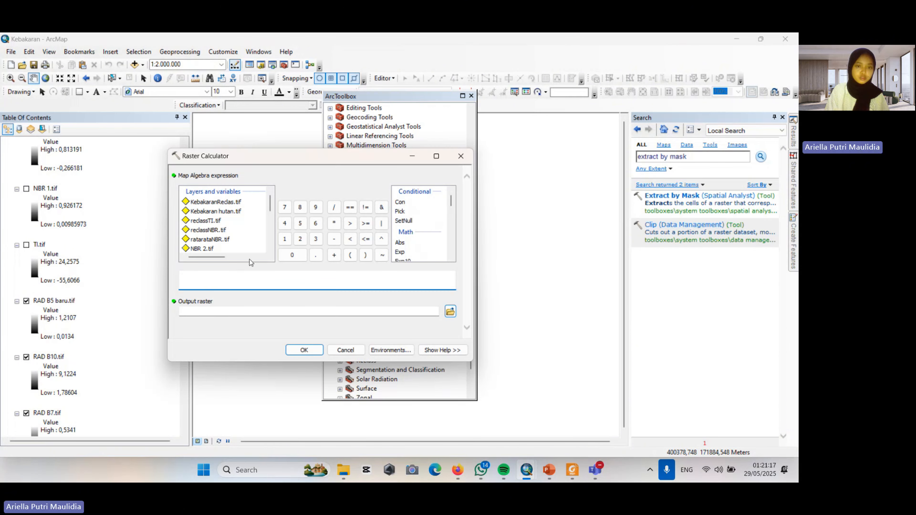
Begin the temperature expression in the Raster Calculator with the constant 1321.0789.
left_click(285, 239)
left_click(316, 238)
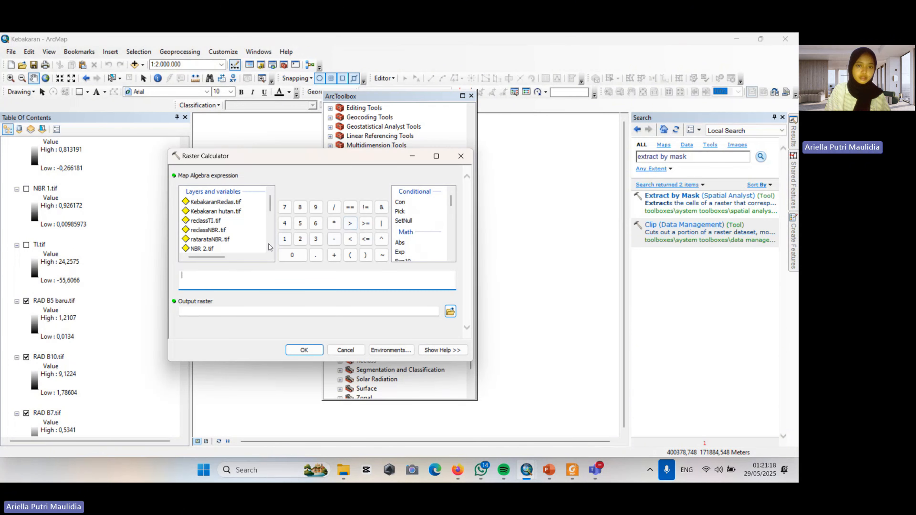
left_click(300, 239)
left_click(285, 239)
left_click(316, 255)
left_click(292, 255)
left_click(285, 207)
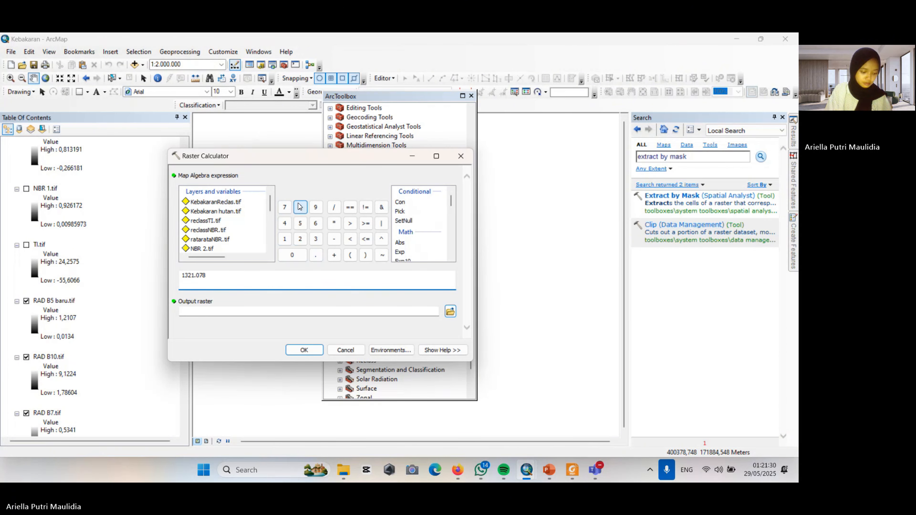
left_click(300, 207)
left_click(316, 207)
Append Ln(774.8853 / "RAD B10.tif") - 273.15 to the temperature expression.
left_click(398, 219)
double_click(285, 207)
left_click(284, 223)
left_click(316, 255)
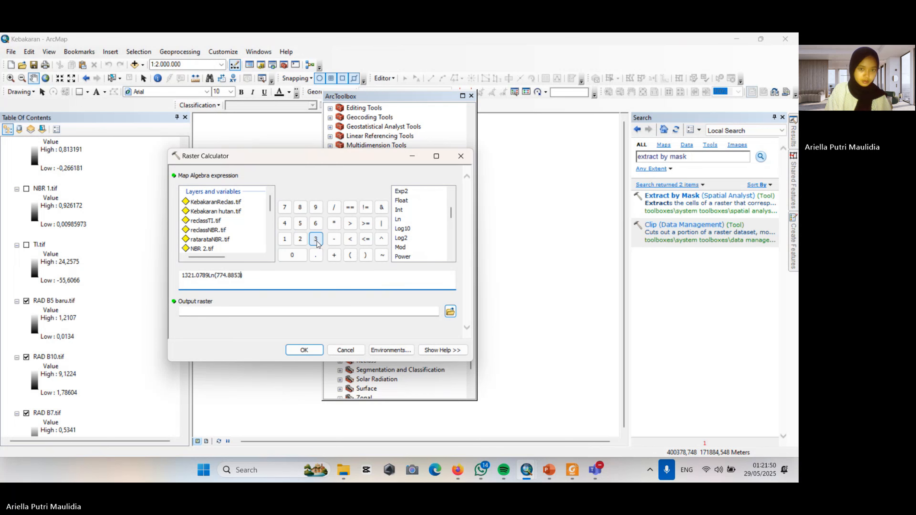
left_click(334, 207)
scroll(233, 234, "down", 2)
double_click(216, 233)
left_click(366, 255)
left_click(334, 239)
left_click(300, 239)
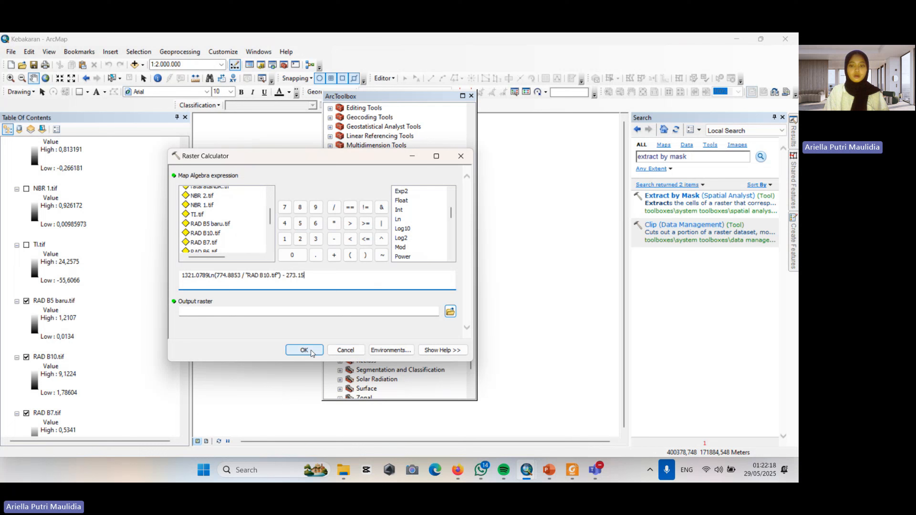
Submit the temperature calculation, show the TI.tif layer on the map and inspect its raster in detail.
left_click(304, 350)
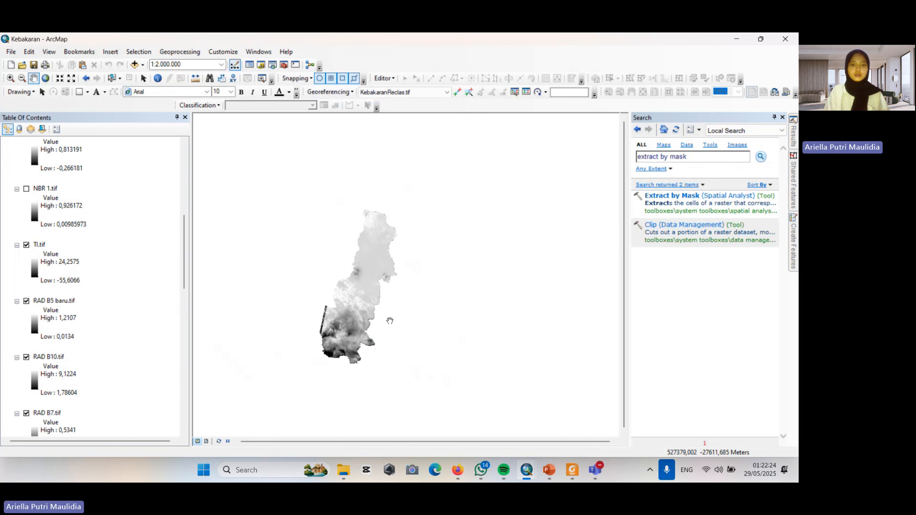
scroll(361, 315, "up", 4)
scroll(362, 315, "up", 5)
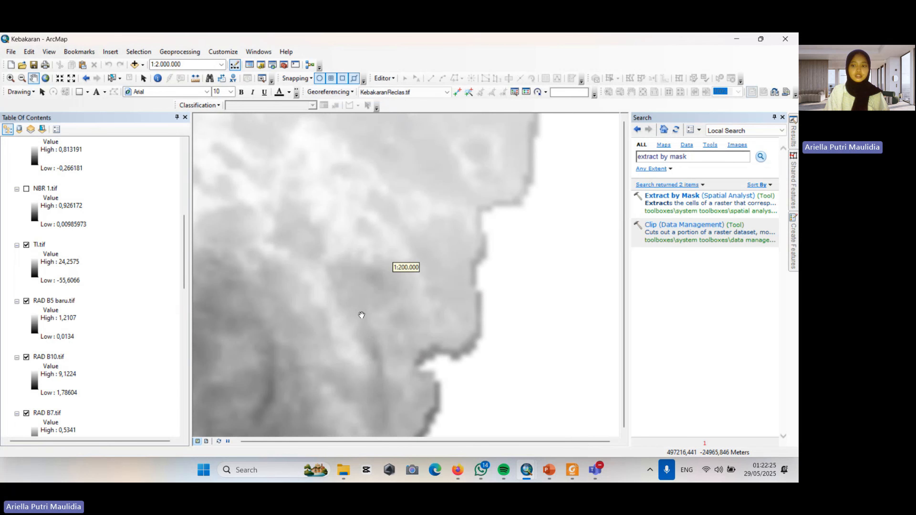
Begin a burn-ratio expression in the Raster Calculator with ("RAD B5 baru.tif" - "RAD B7.tif").
scroll(361, 316, "down", 2)
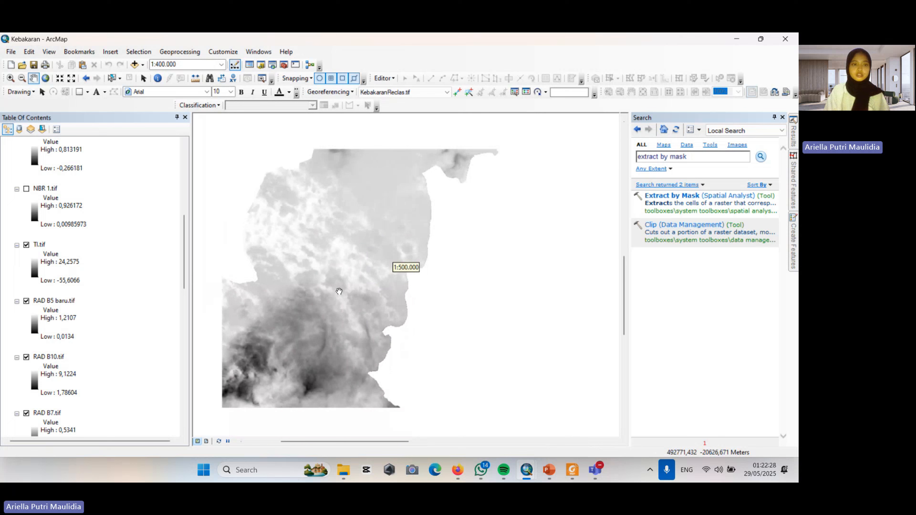
scroll(319, 280, "down", 3)
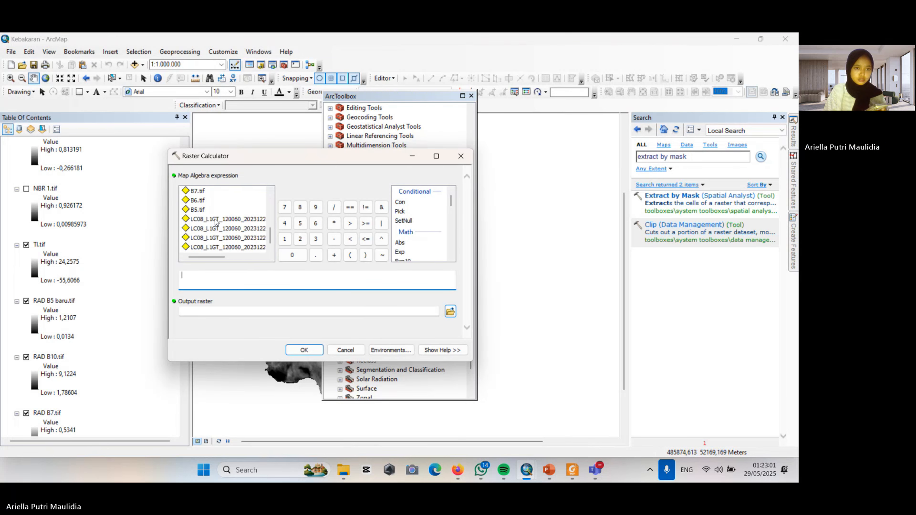
scroll(209, 229, "down", 3)
double_click(210, 198)
left_click(189, 272)
type("(")
left_click(264, 280)
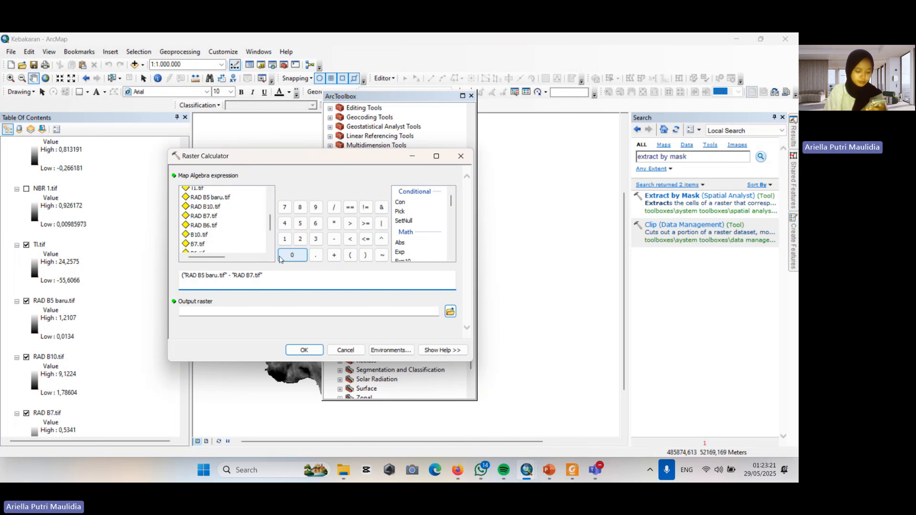
type(")")
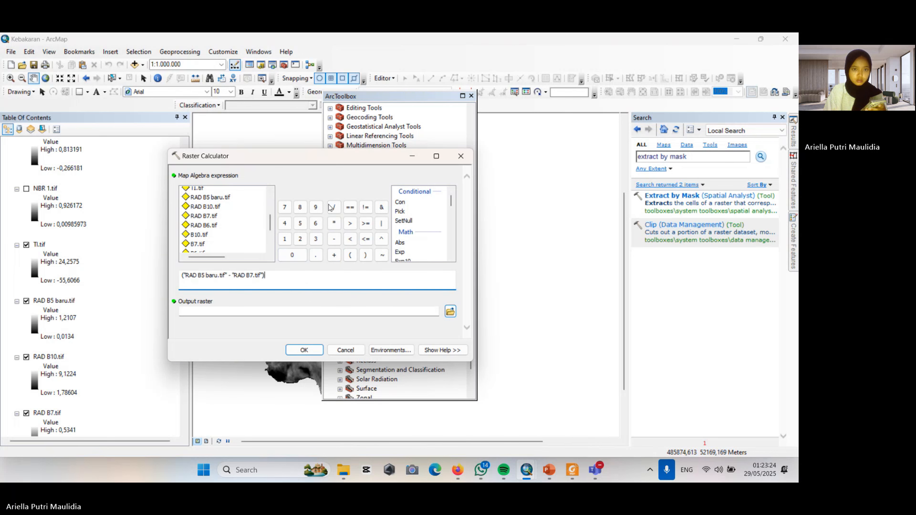
Append the denominator / ("RAD B5 baru.tif" + "RAD B7.tif") to the burn-ratio expression.
left_click(334, 207)
type("(")
double_click(210, 197)
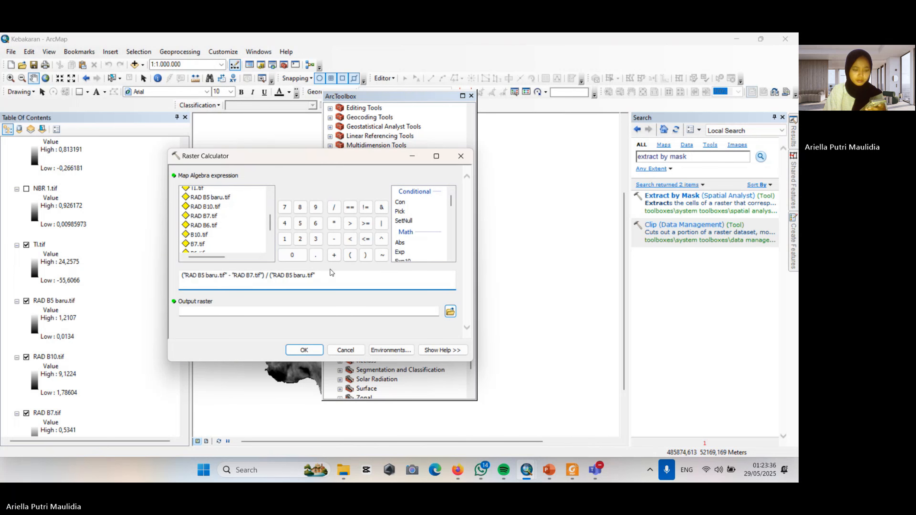
left_click(334, 255)
double_click(204, 216)
left_click(366, 255)
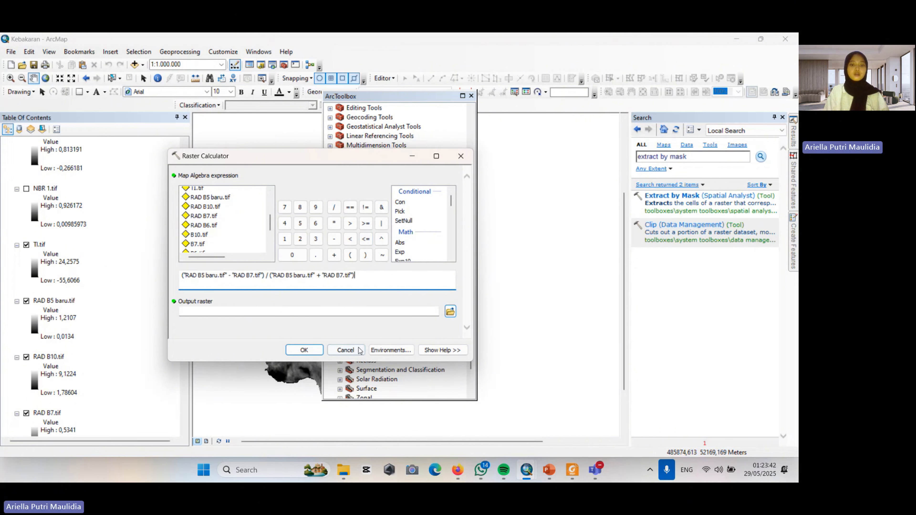
Close the Raster Calculator without running it and show the NBR 1.tif layer on the map.
left_click(345, 350)
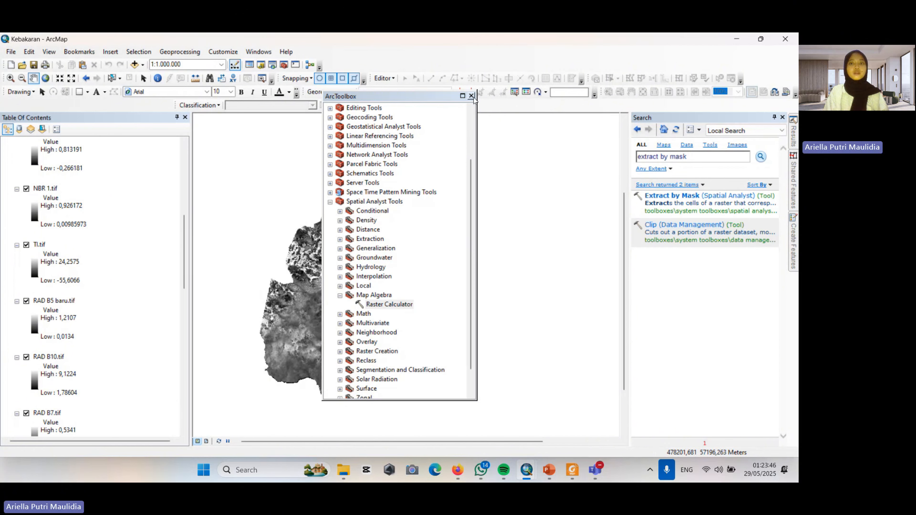
left_click(472, 97)
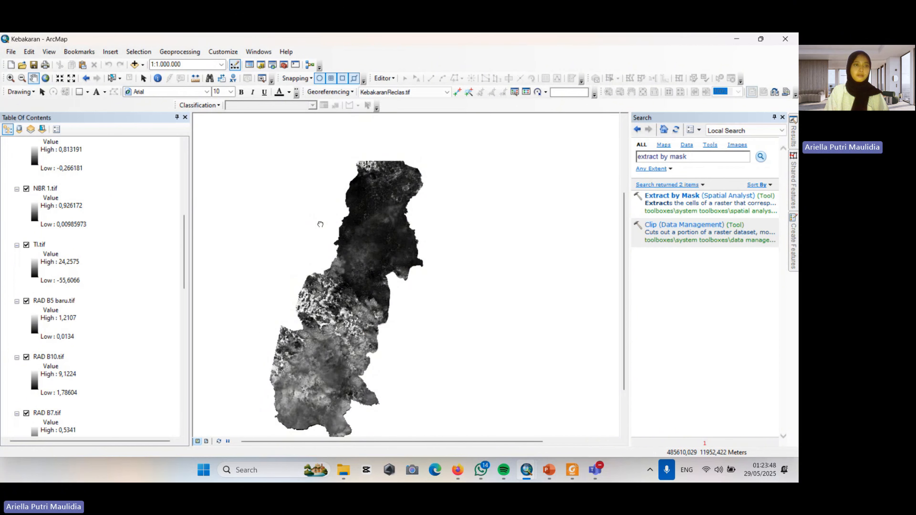
left_click(26, 189)
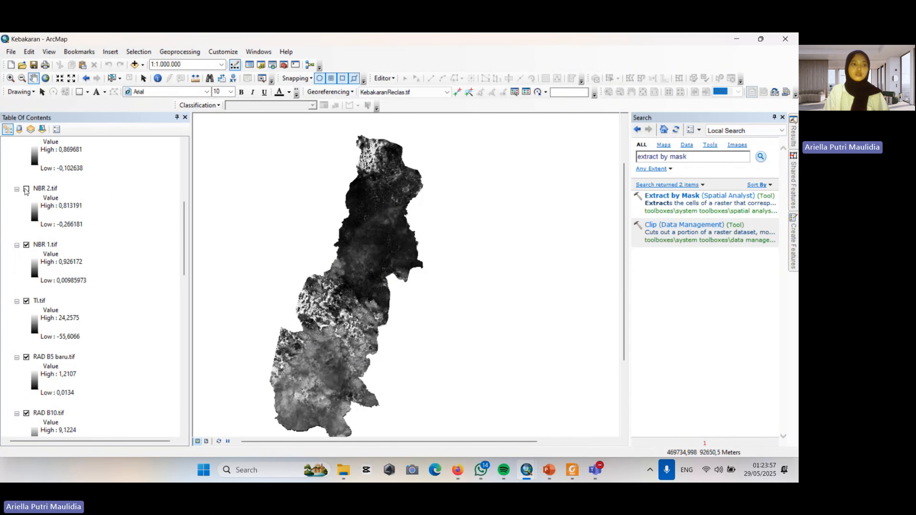
Begin a second burn-ratio expression in the Raster Calculator with ("RAD B5 baru.tif" - "RAD B6.tif").
left_click(284, 65)
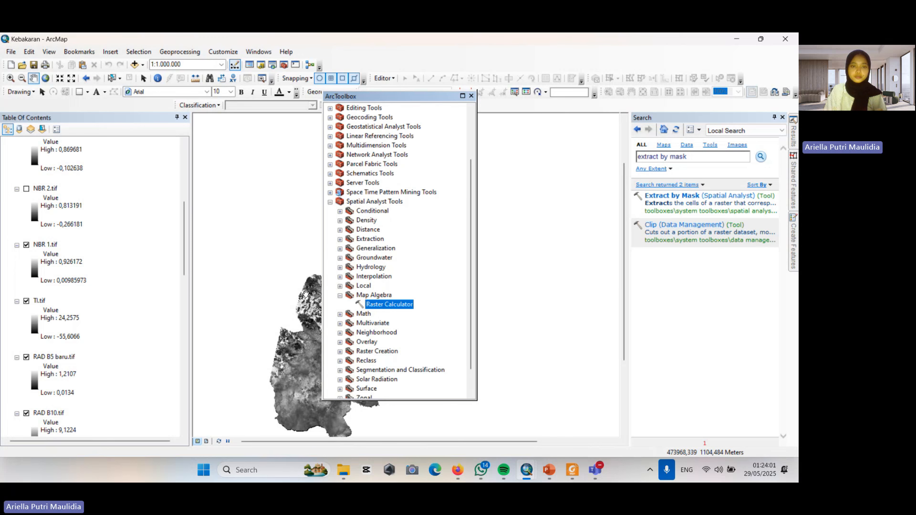
double_click(379, 306)
left_click(295, 283)
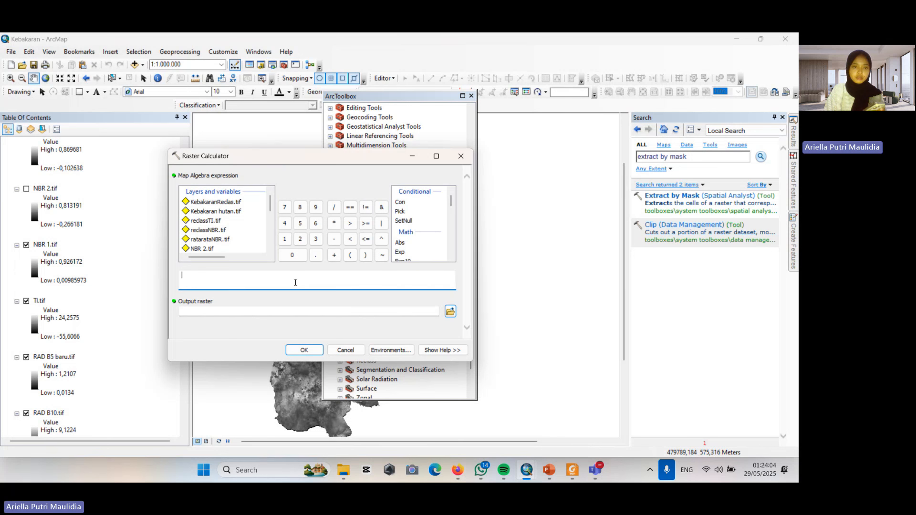
type("(")
scroll(207, 233, "down", 2)
double_click(207, 225)
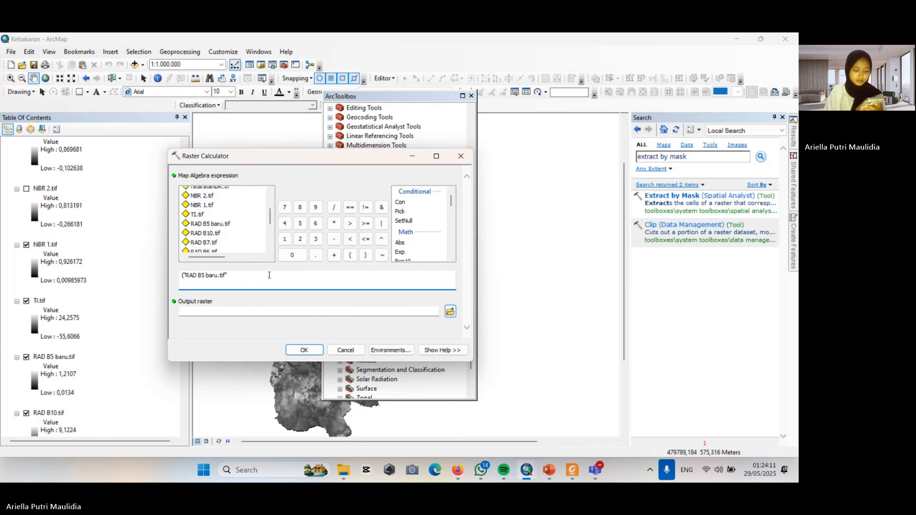
left_click(334, 238)
scroll(217, 231, "down", 1)
double_click(203, 225)
type(")")
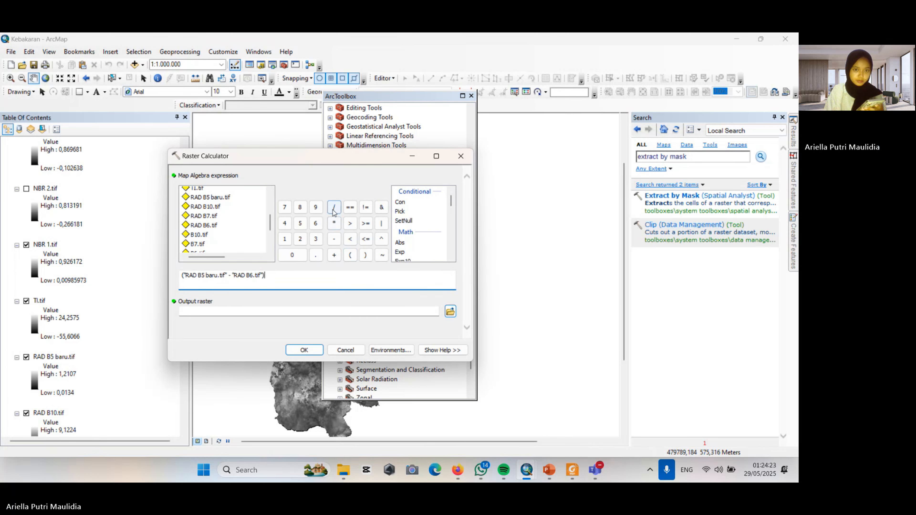
Append the denominator / ("RAD B5 baru.tif" + "RAD B6.tif") to the second burn-ratio expression.
left_click(333, 207)
type("(")
double_click(207, 198)
left_click(334, 255)
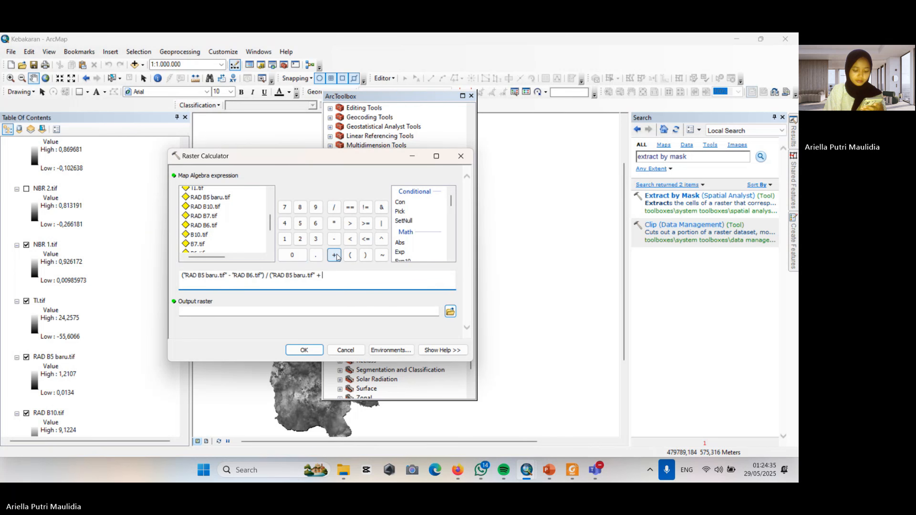
double_click(204, 224)
type(")")
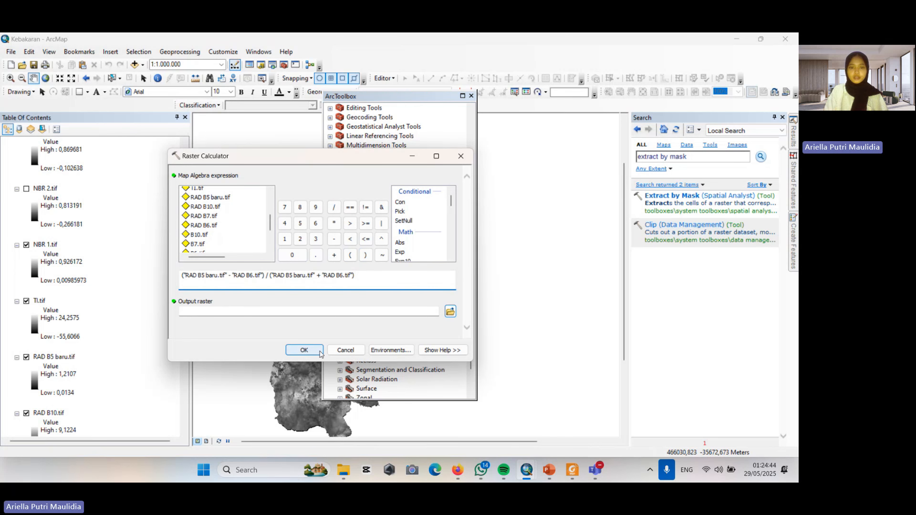
Discard the second calculation and show the NBR 2.tif layer on the map.
left_click(346, 350)
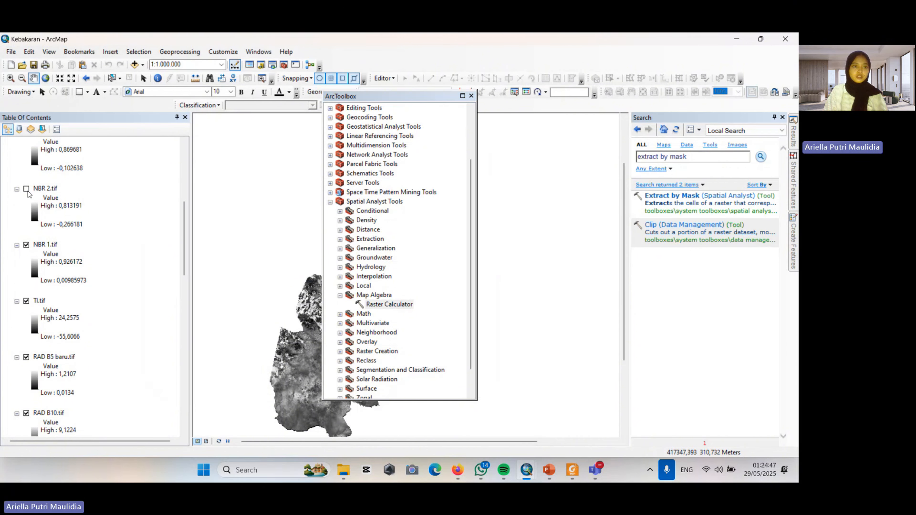
left_click(470, 96)
left_click_drag(329, 236, 369, 238)
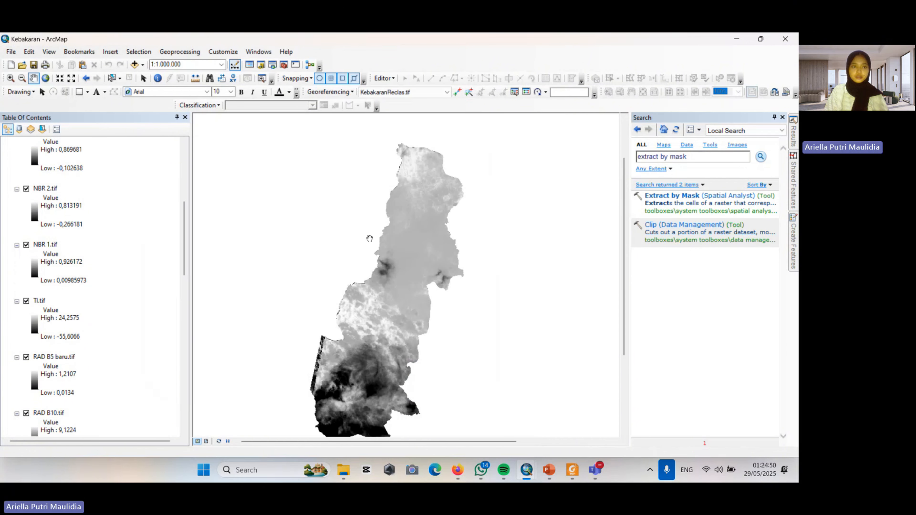
scroll(86, 254, "up", 3)
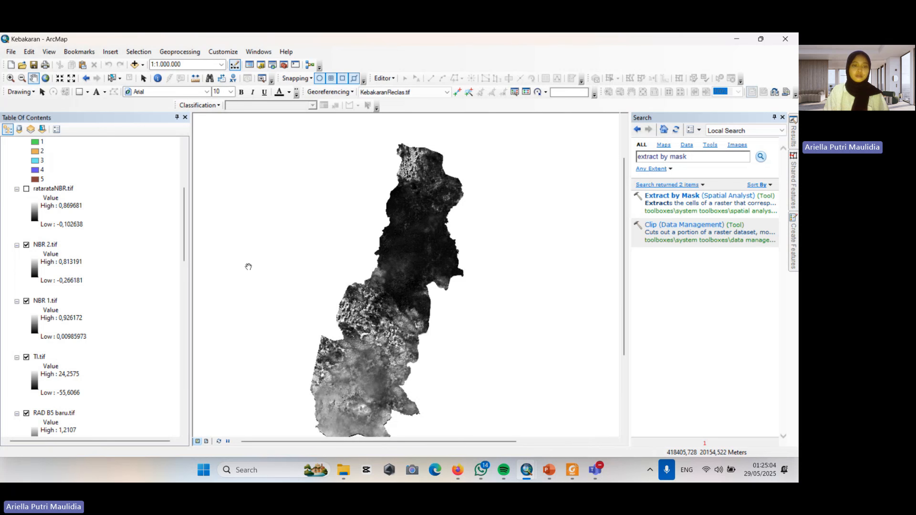
Enter the averaging expression ("NBR 1.tif" + "NBR 2.tif") / 2 in the Raster Calculator.
left_click(393, 318)
left_click_drag(393, 318, 388, 294)
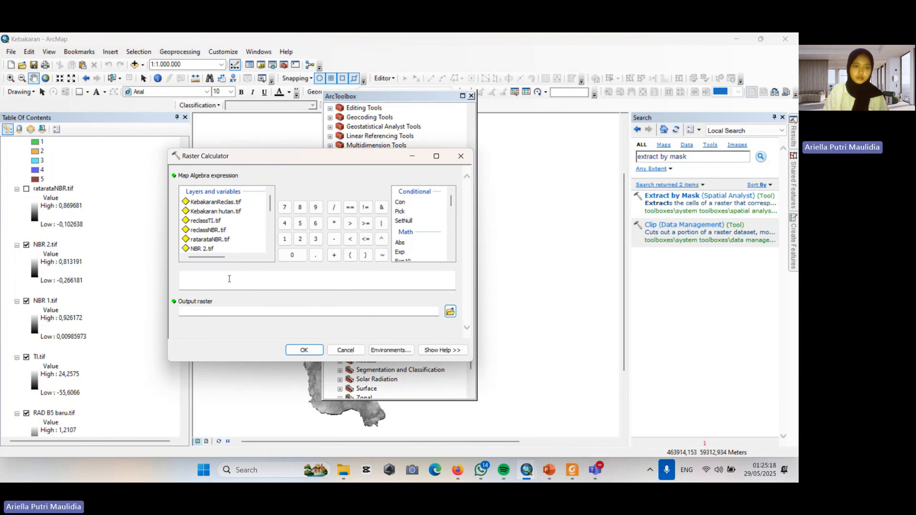
left_click(229, 279)
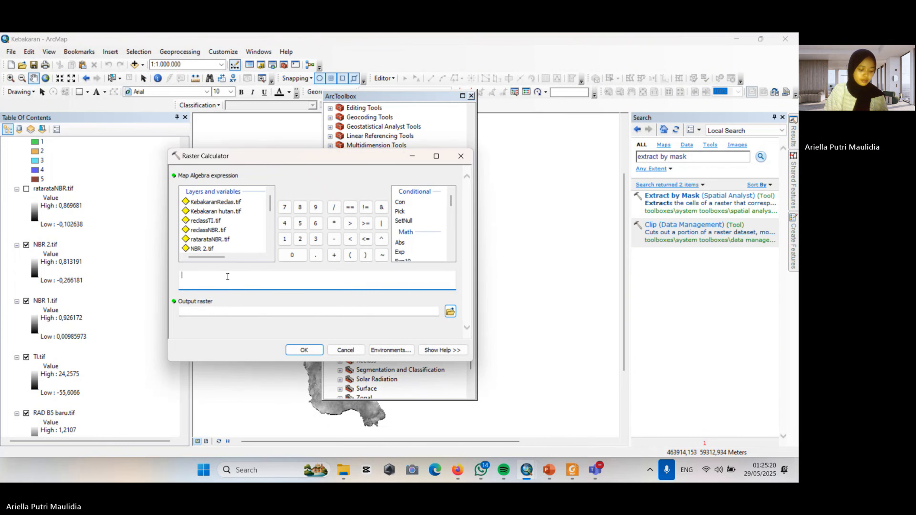
scroll(232, 220, "down", 1)
type("(")
double_click(213, 233)
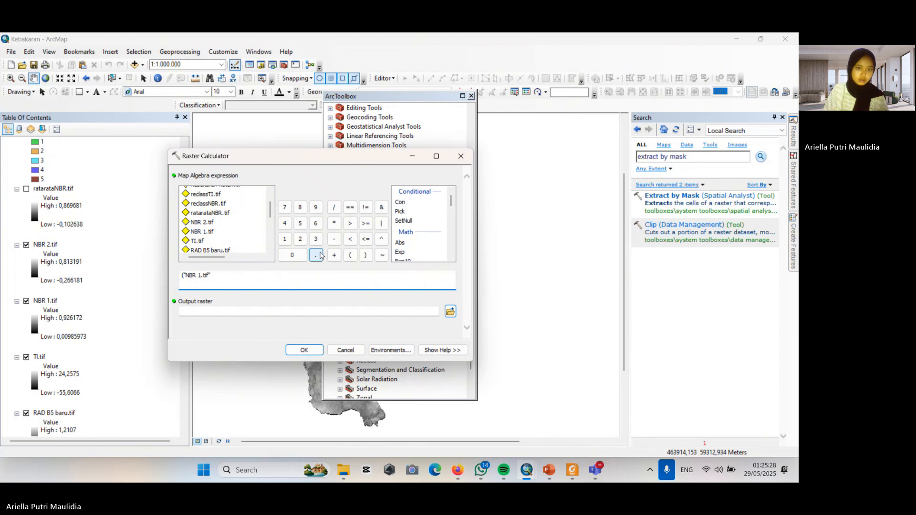
left_click(334, 255)
double_click(208, 223)
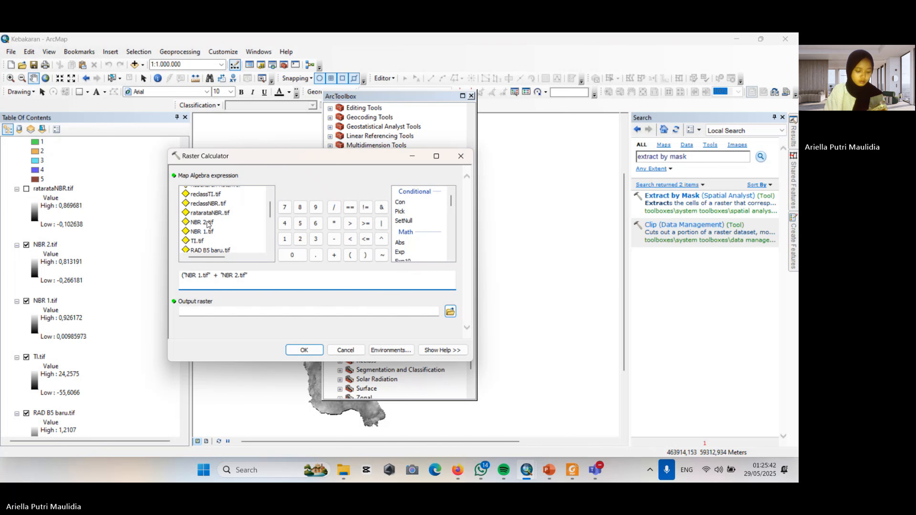
left_click(334, 207)
left_click(300, 239)
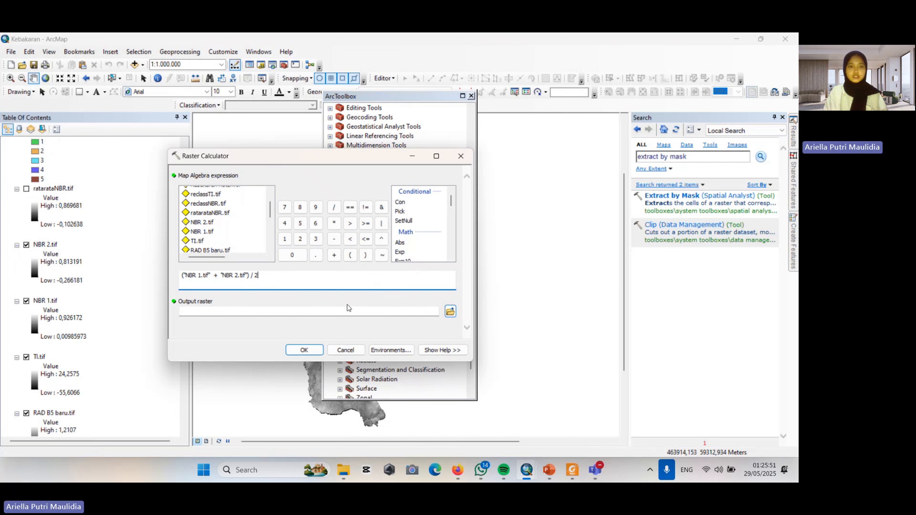
Leave the Raster Calculator and show the ratarataNBR.tif layer on the map.
left_click(319, 353)
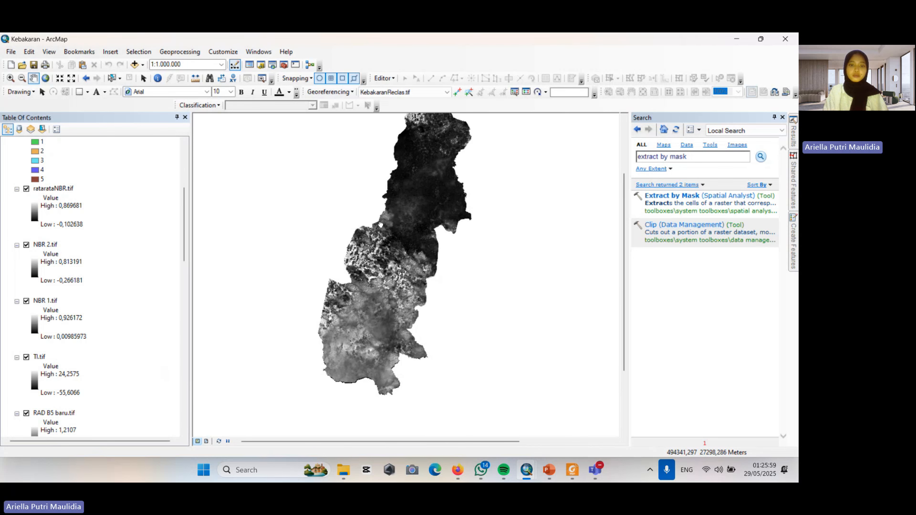
left_click_drag(380, 225, 401, 238)
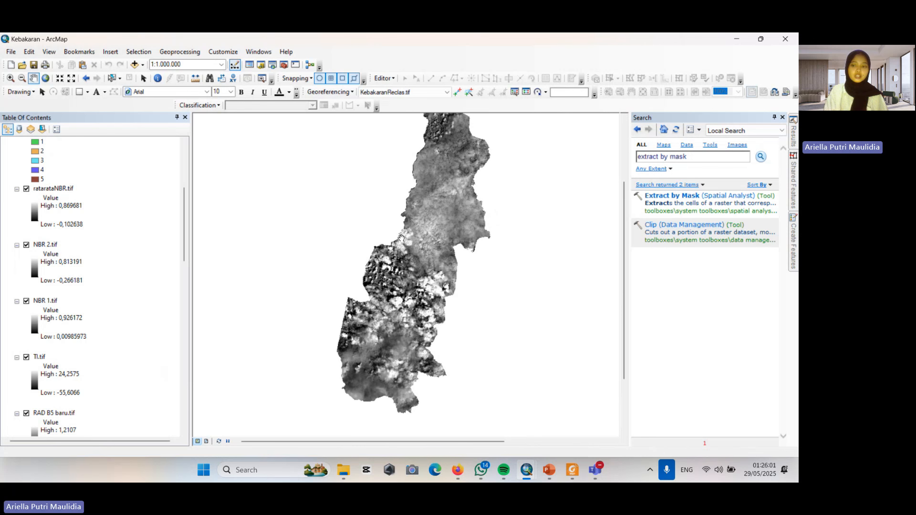
Replace the previous tool search with a search for Reclassify.
left_click(698, 159)
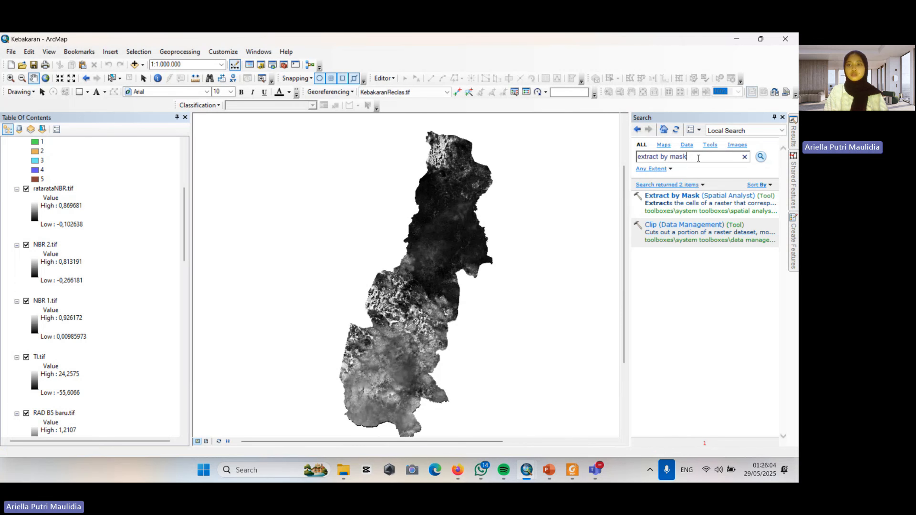
key("BackSpace")
key("BackSpace")
key("BackSpace")
key("BackSpace")
key("BackSpace")
key("BackSpace")
key("BackSpace")
key("BackSpace")
key("BackSpace")
key("BackSpace")
key("BackSpace")
key("BackSpace")
key("BackSpace")
key("BackSpace")
key("BackSpace")
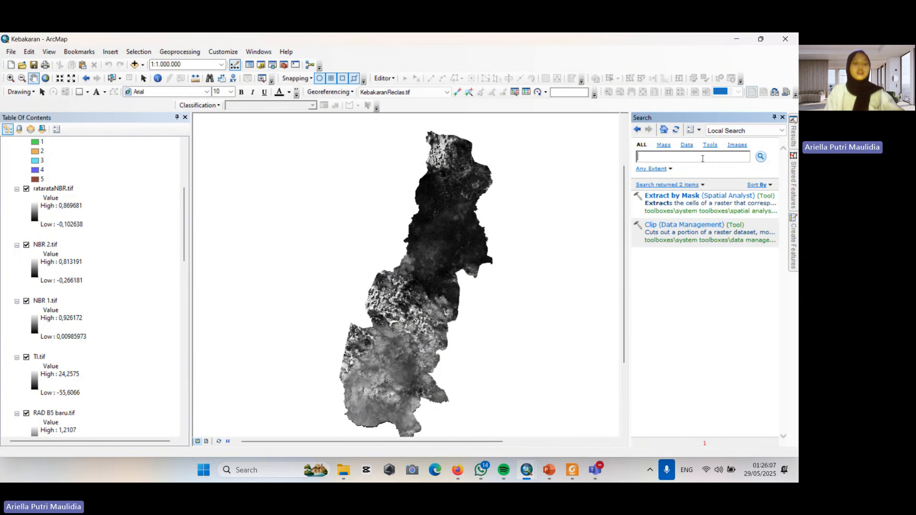
type("Reclassify")
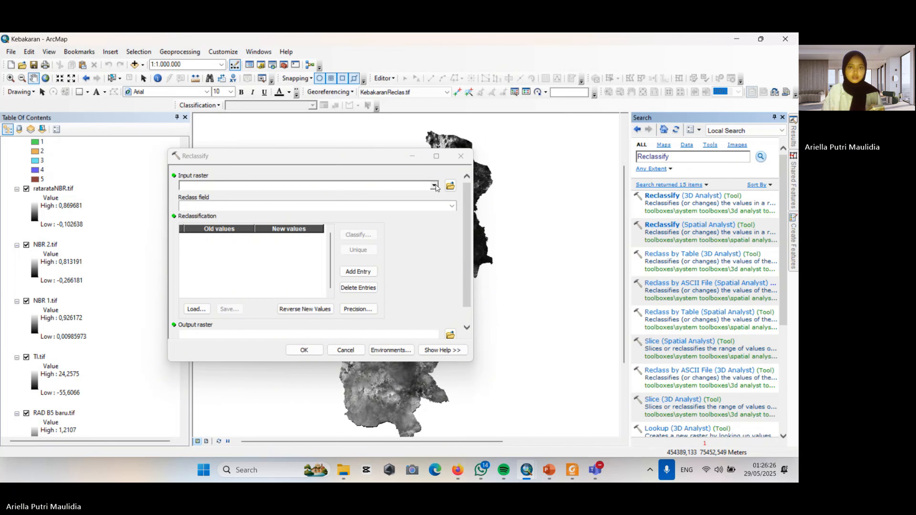
Choose ratarataNBR.tif as the Reclassify input raster and set its classification to 5 classes.
left_click(434, 186)
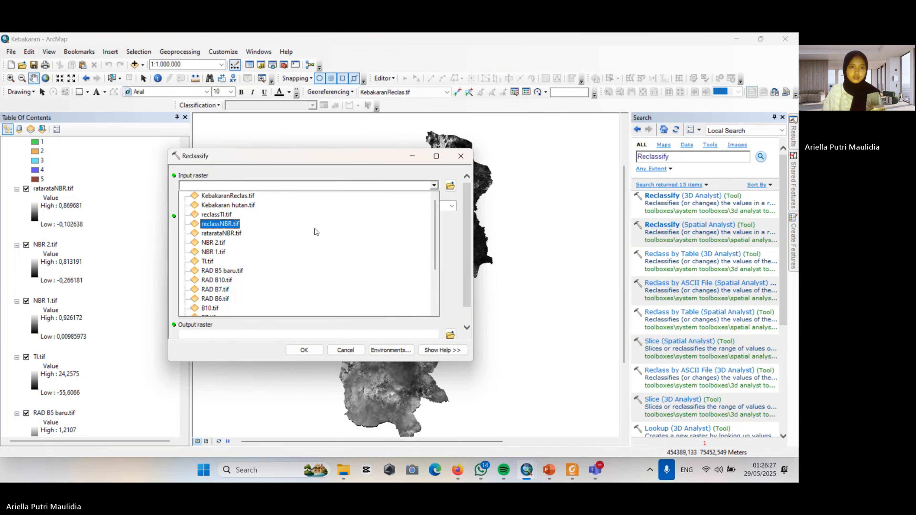
left_click(234, 234)
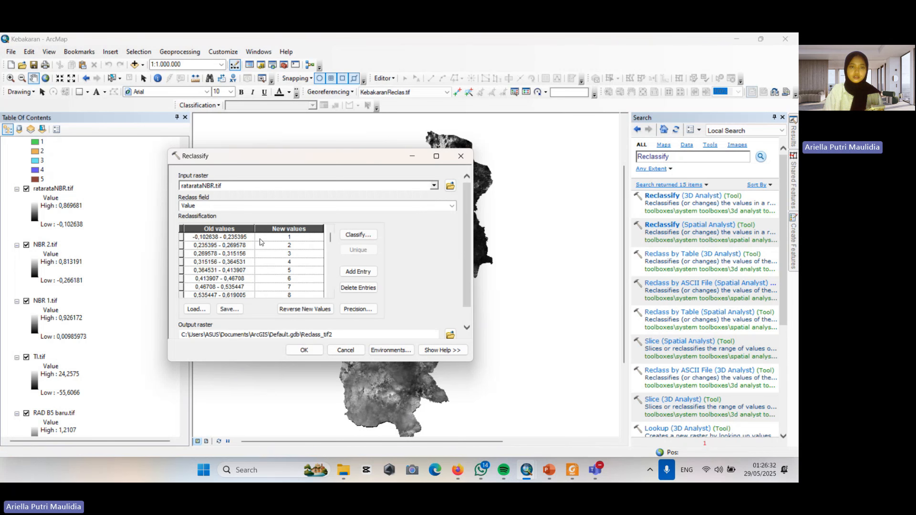
left_click(358, 235)
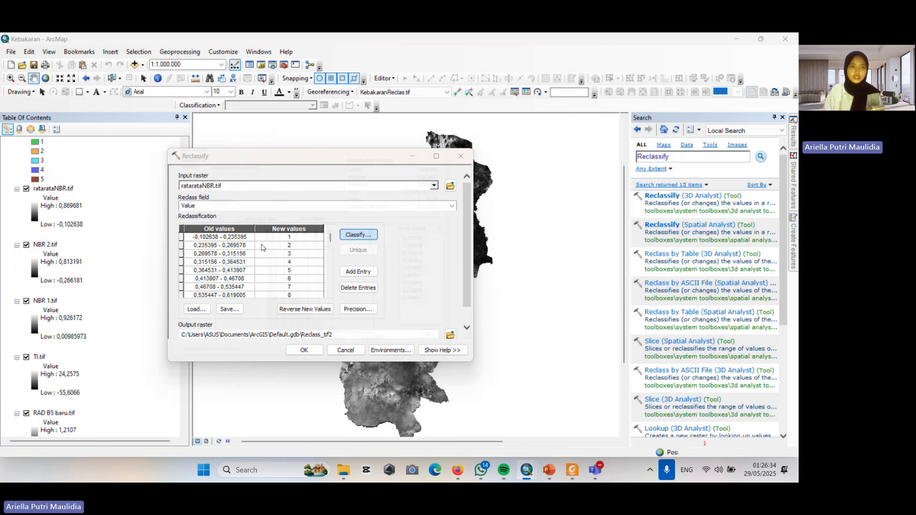
left_click(232, 173)
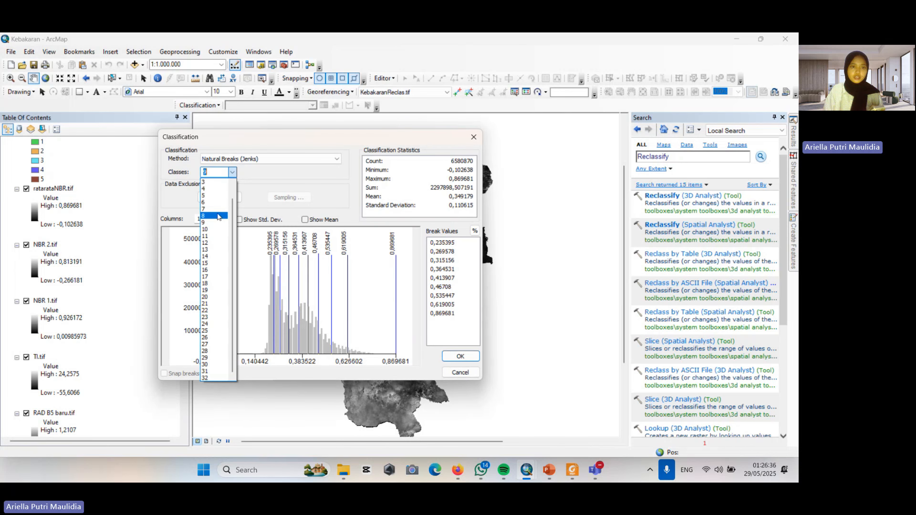
left_click(210, 195)
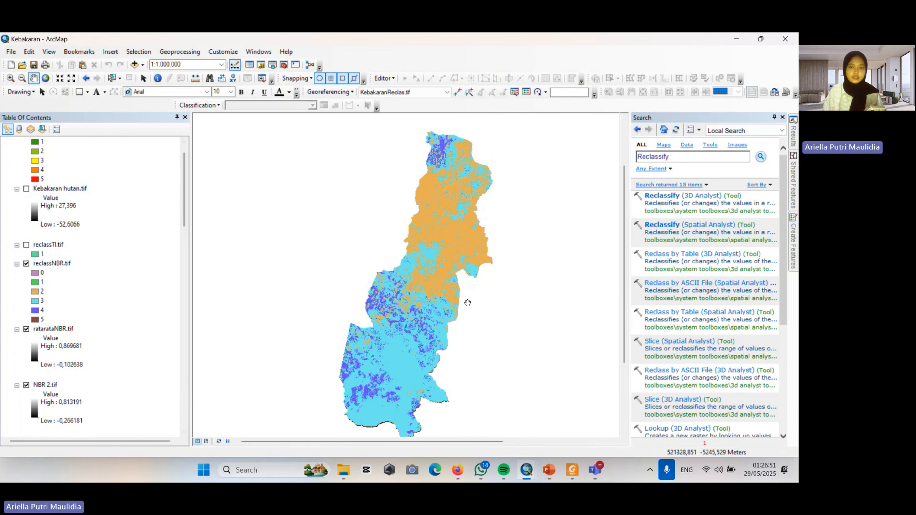
Show the reclassNBR.tif layer and inspect its classified raster on the map.
scroll(428, 327, "up", 3)
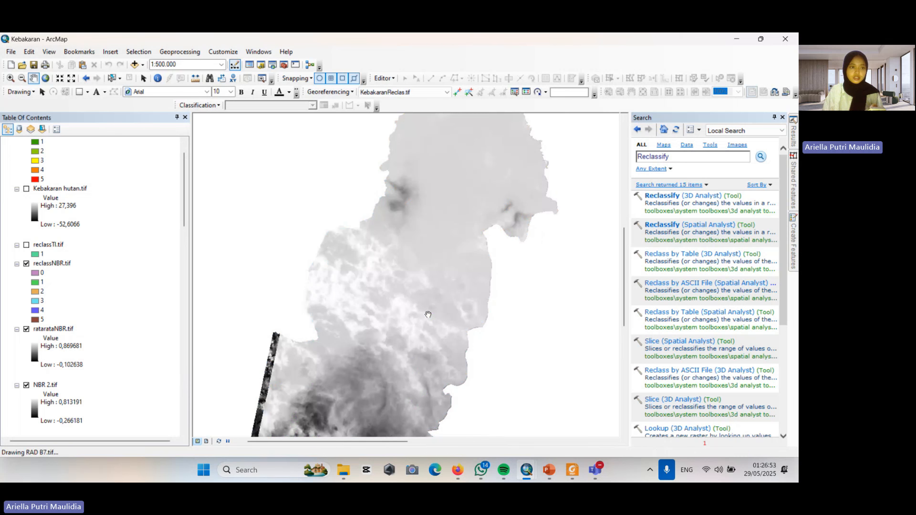
scroll(427, 313, "down", 1)
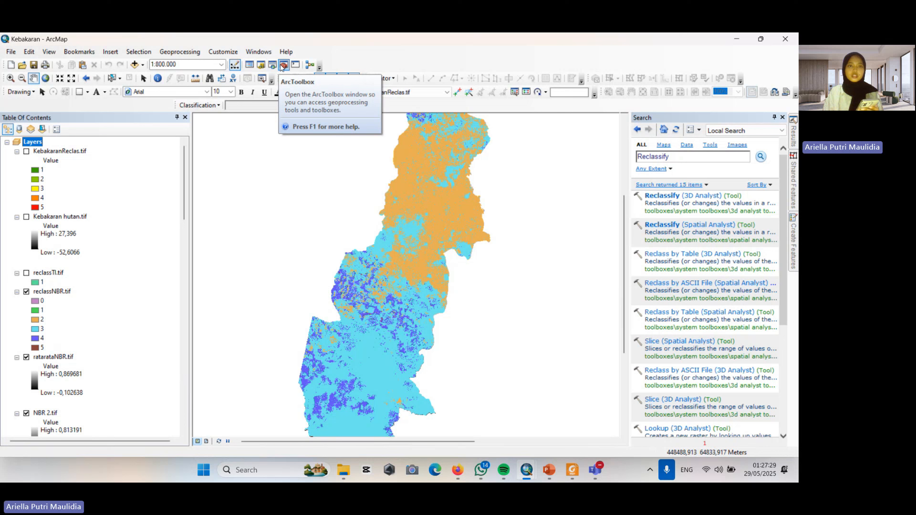
Build the Raster Calculator expression "reclassNBR.tif" + "TI.tif".
left_click(284, 65)
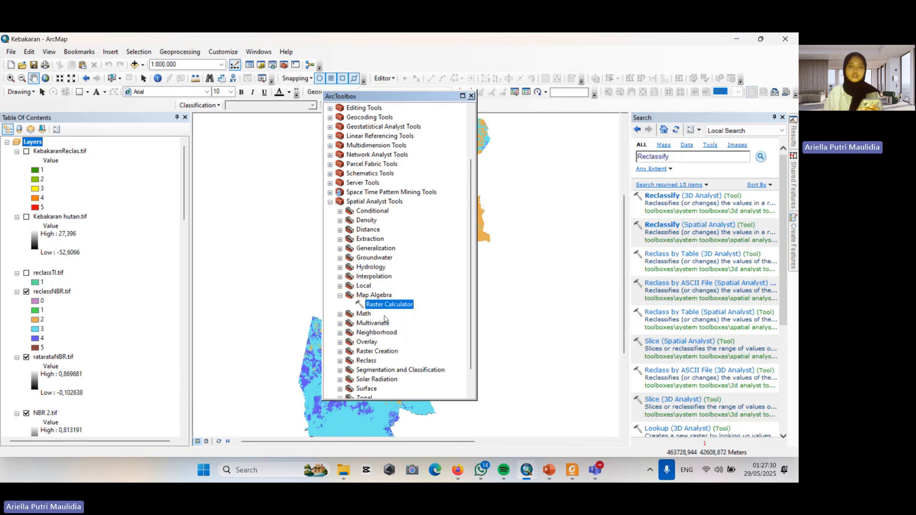
double_click(385, 310)
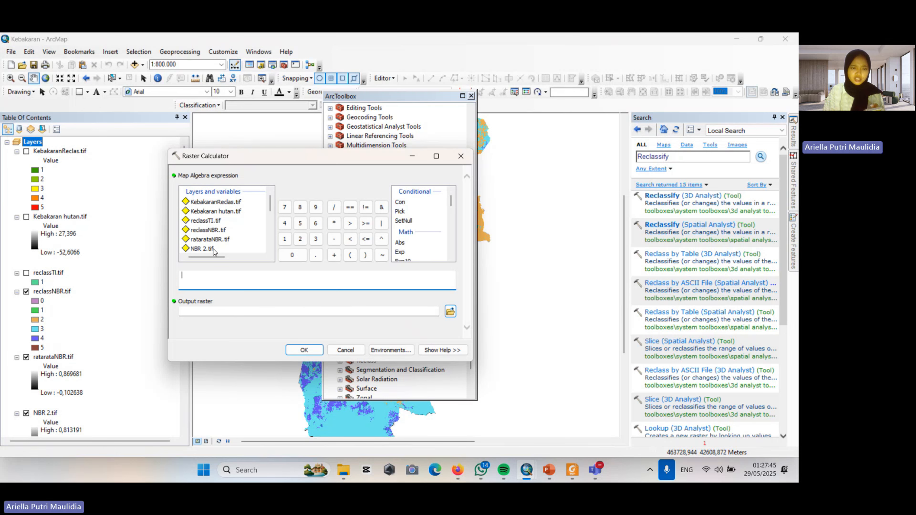
double_click(216, 230)
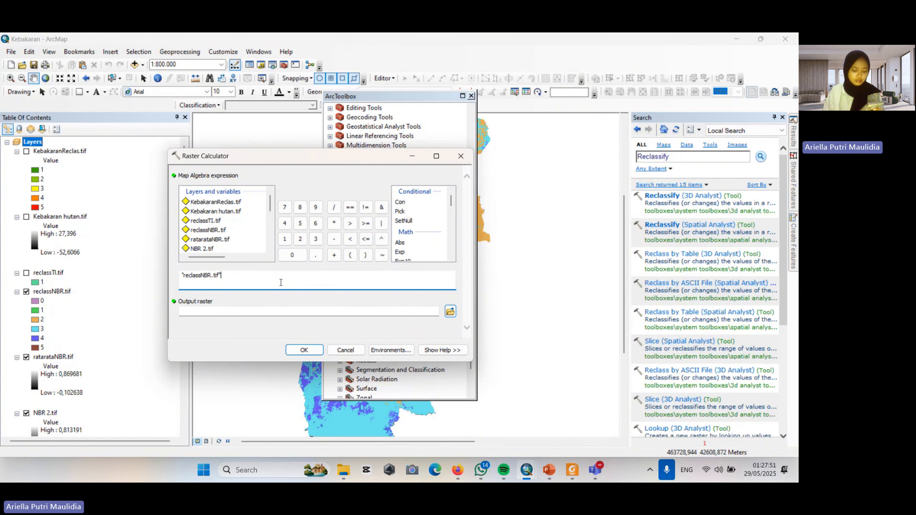
left_click(334, 255)
scroll(231, 231, "down", 2)
double_click(219, 242)
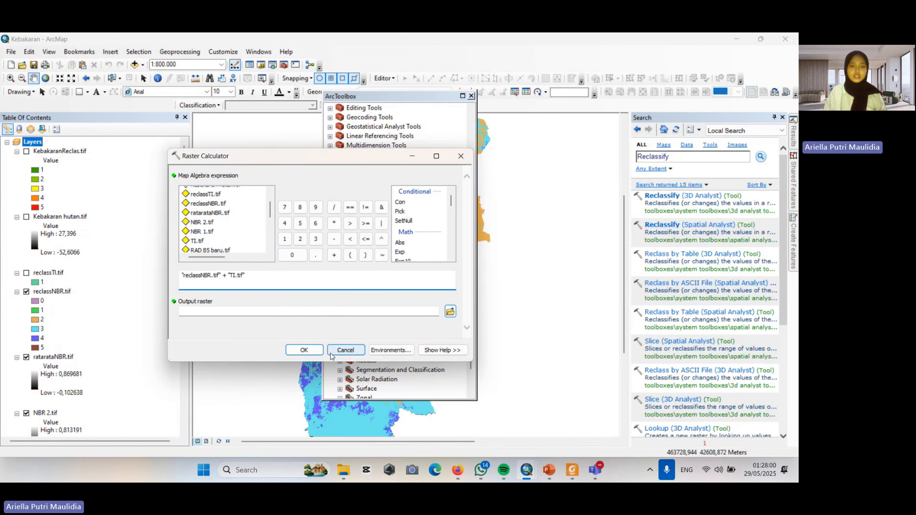
Show the Kebakaran hutan.tif layer, choose it as the Reclassify input raster and set its classification to 5 classes.
left_click(26, 216)
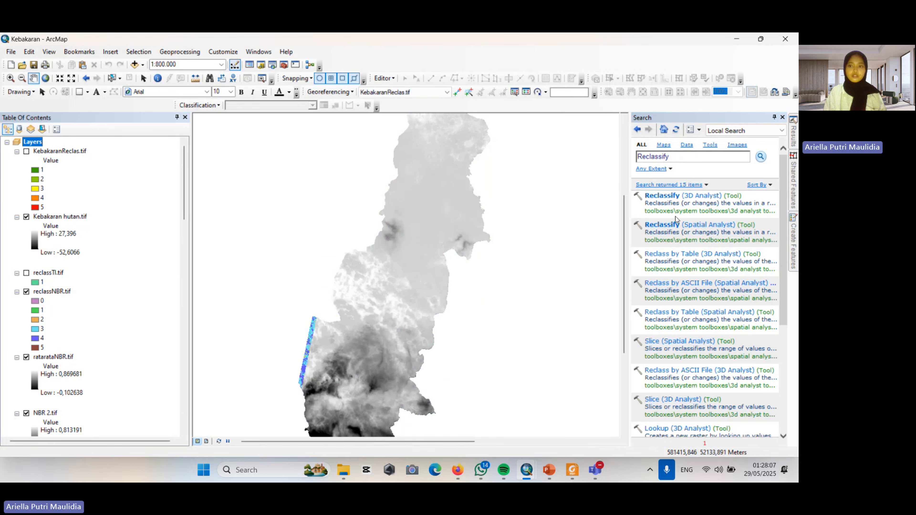
left_click(671, 225)
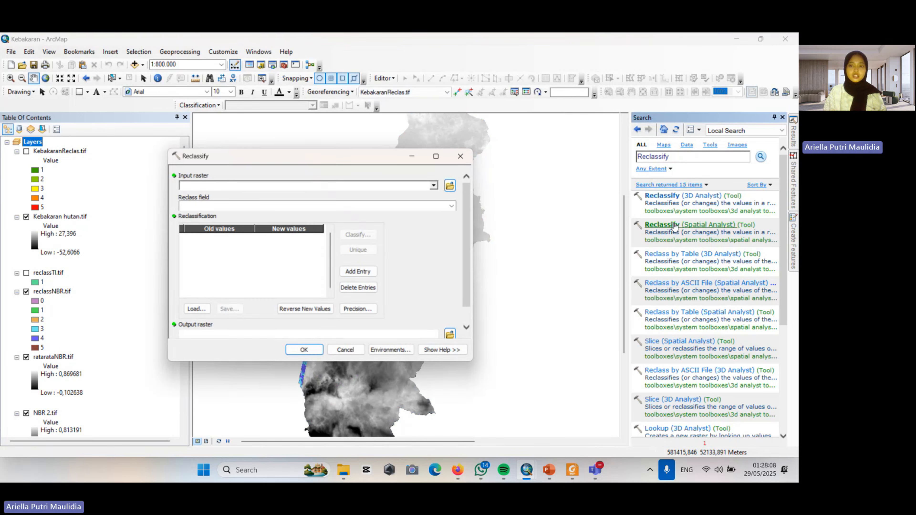
left_click(434, 185)
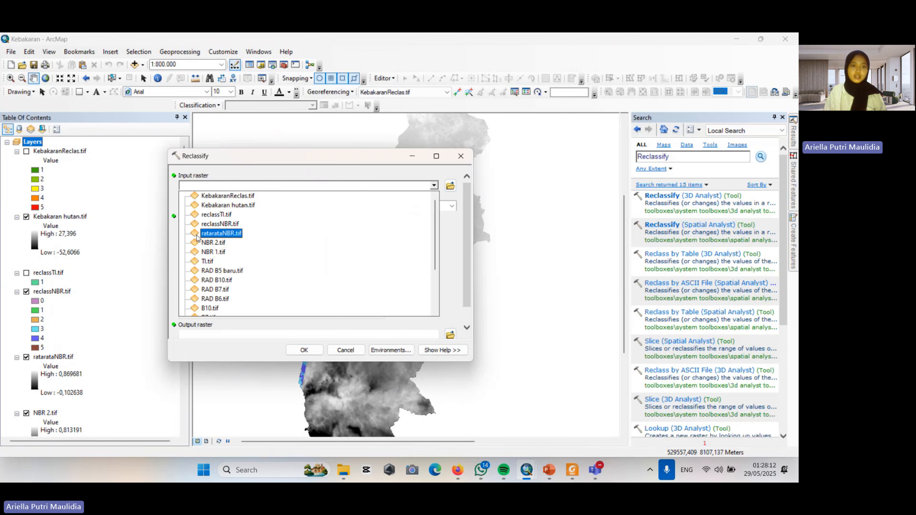
left_click(206, 208)
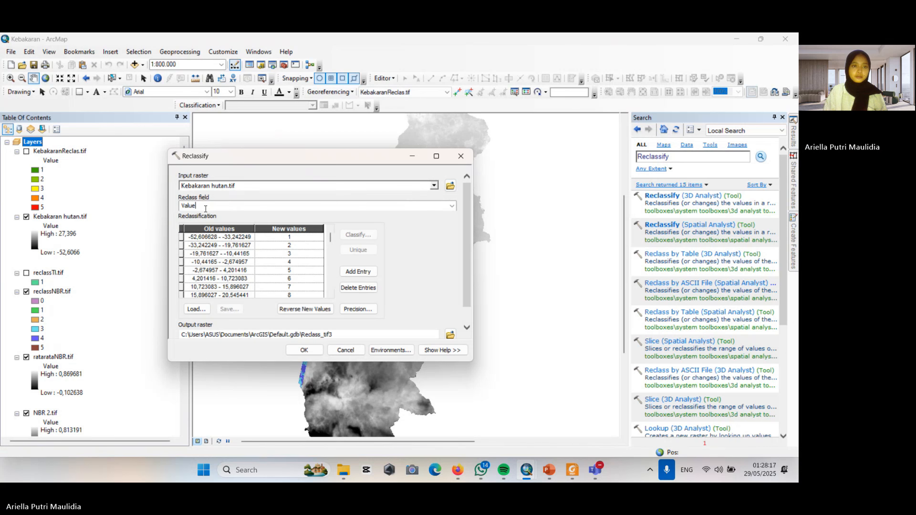
left_click(348, 235)
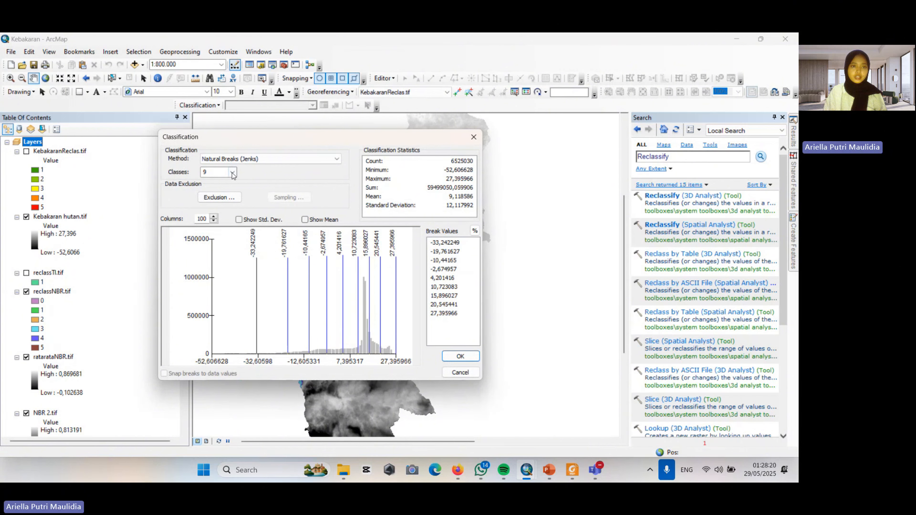
left_click(233, 174)
left_click(215, 206)
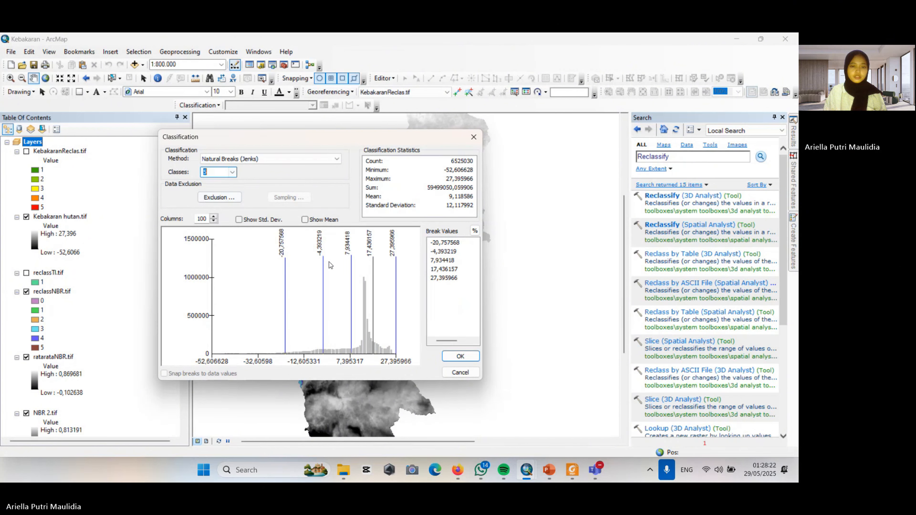
left_click(459, 356)
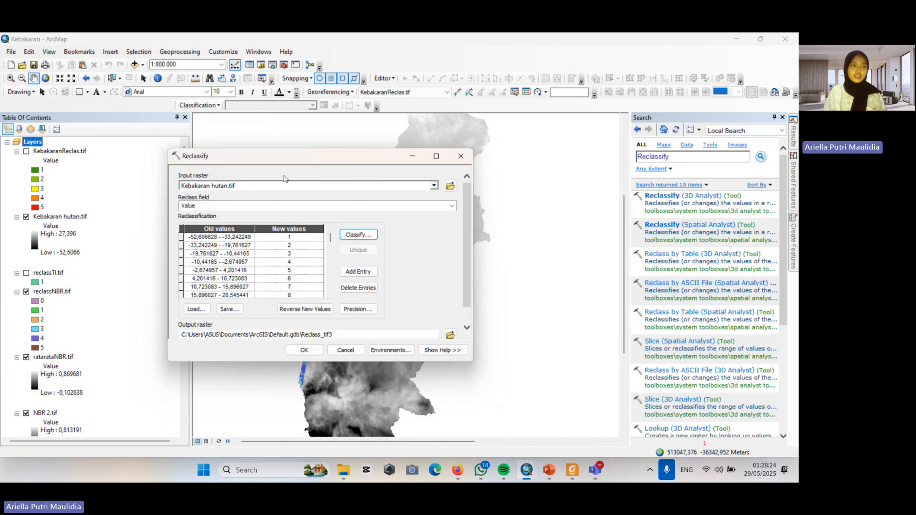
left_click(461, 156)
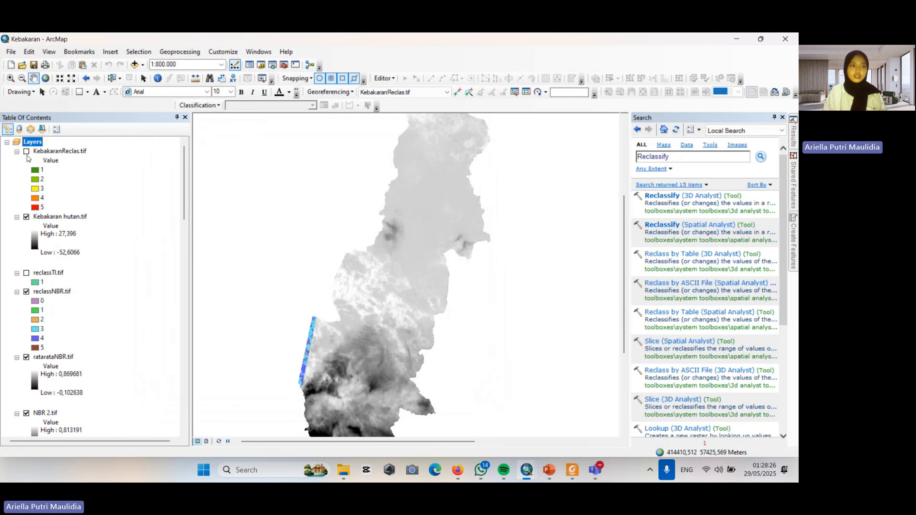
Inspect the KebakaranReclas.tif fire classes across the Sekadau area on the map.
scroll(400, 292, "up", 2)
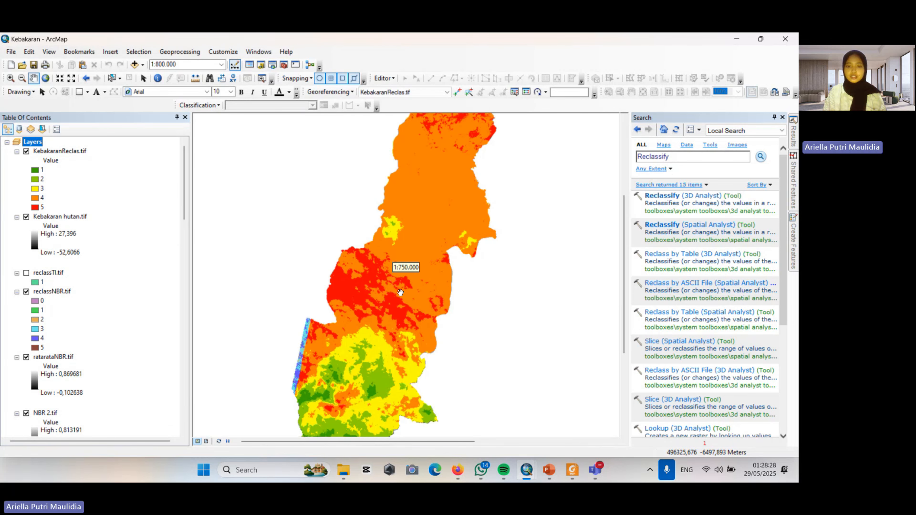
scroll(400, 292, "down", 1)
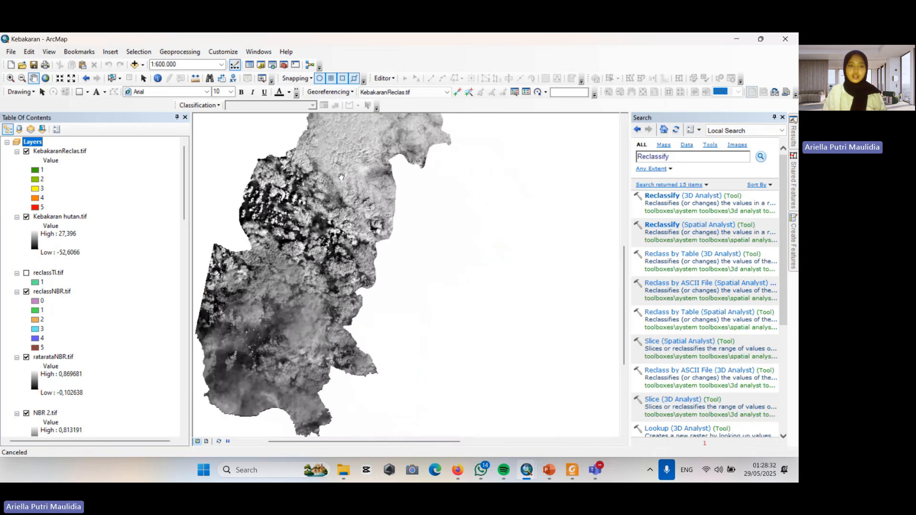
left_click_drag(324, 320, 375, 219)
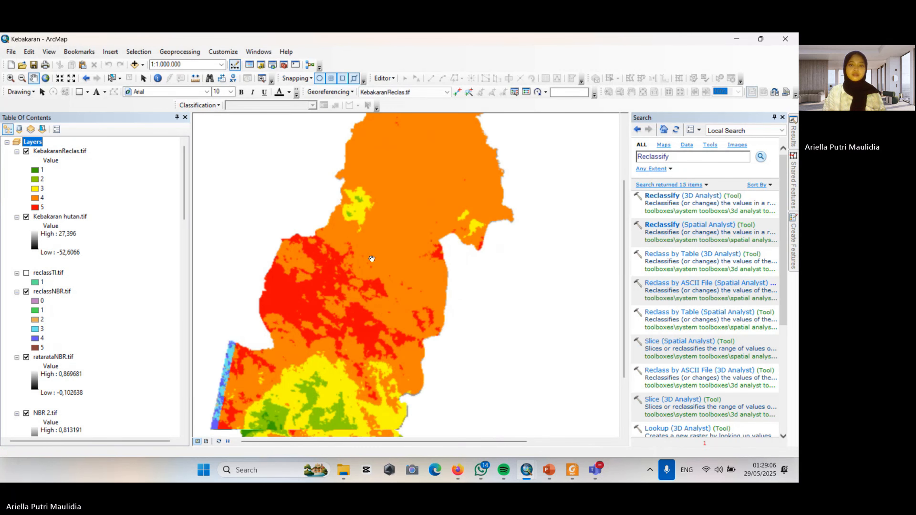
scroll(372, 259, "up", 2)
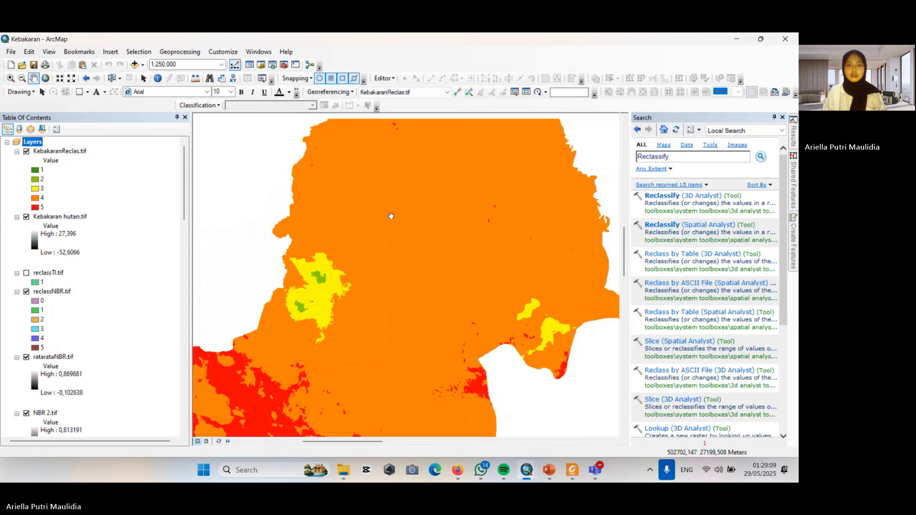
mouse_move(385, 266)
left_mouse_down()
mouse_move(359, 253)
mouse_move(362, 227)
mouse_move(329, 171)
left_mouse_up()
scroll(131, 314, "down", 10)
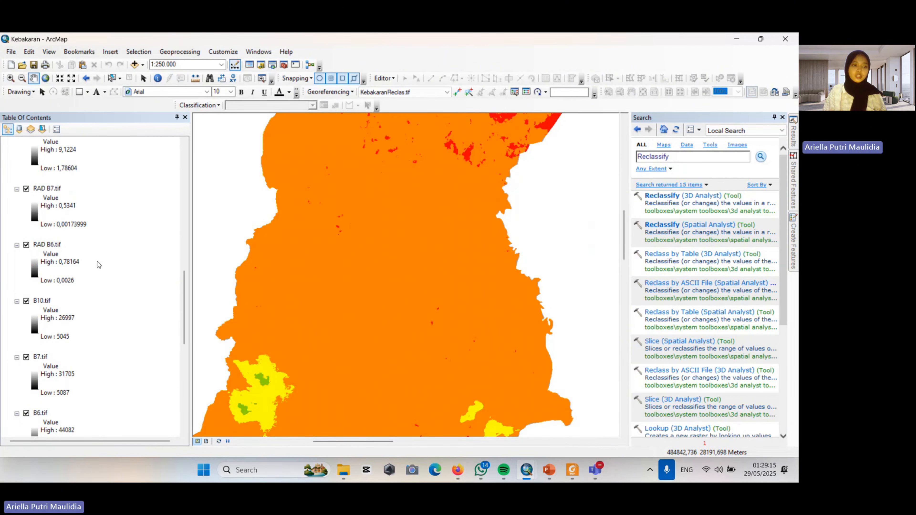
In the Lahan Kritis document, show the original LC08 scene layers for bands B2, B3 and B4.
scroll(99, 265, "down", 5)
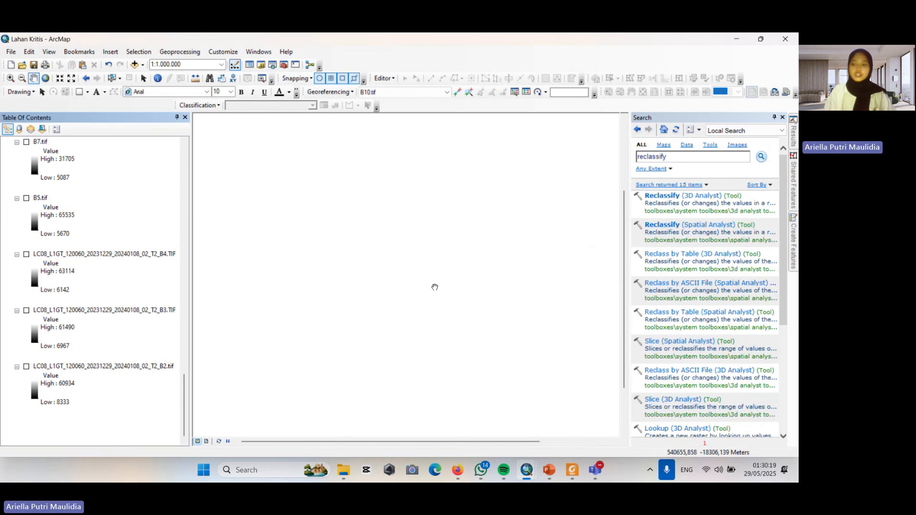
left_click(27, 368)
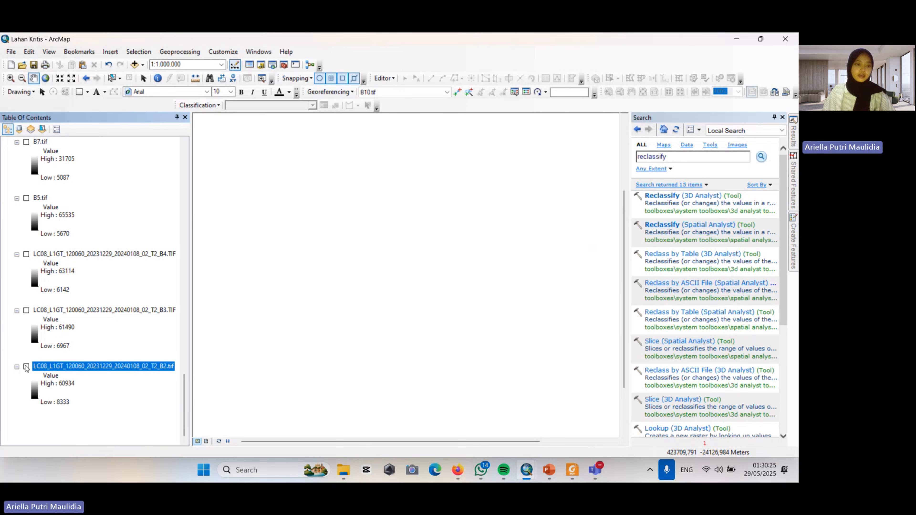
left_click(27, 367)
left_click(26, 310)
left_click(26, 254)
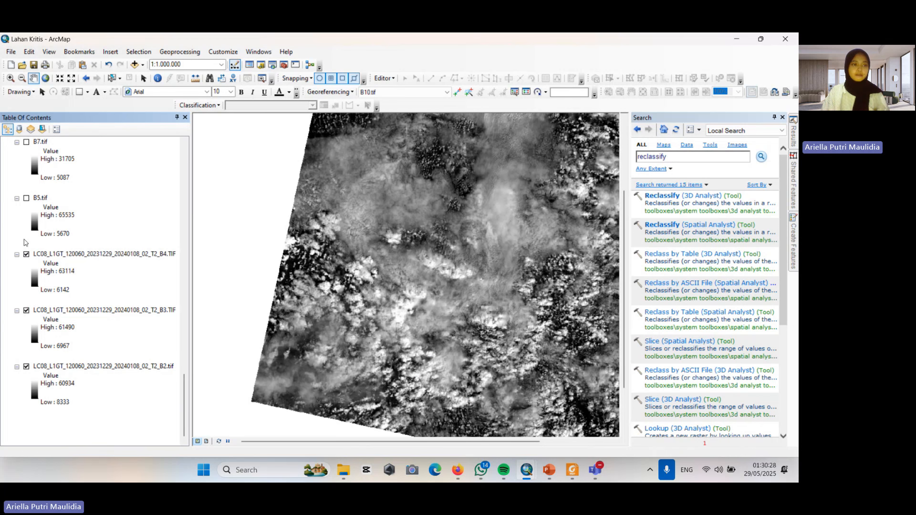
Hide the original LC08 scene layers and show B5.tif, B7.tif, B10.tif, B2.tif and B3.tif instead.
left_click(26, 198)
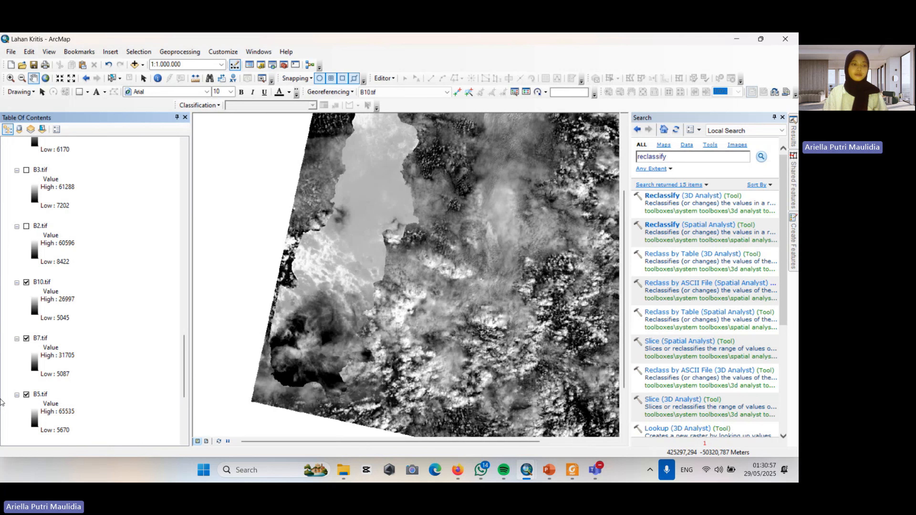
scroll(45, 343, "down", 5)
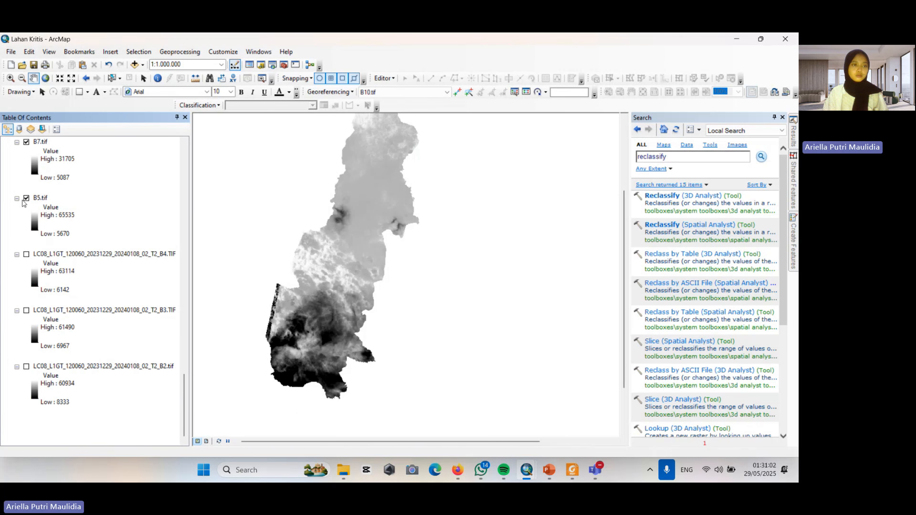
scroll(24, 203, "up", 5)
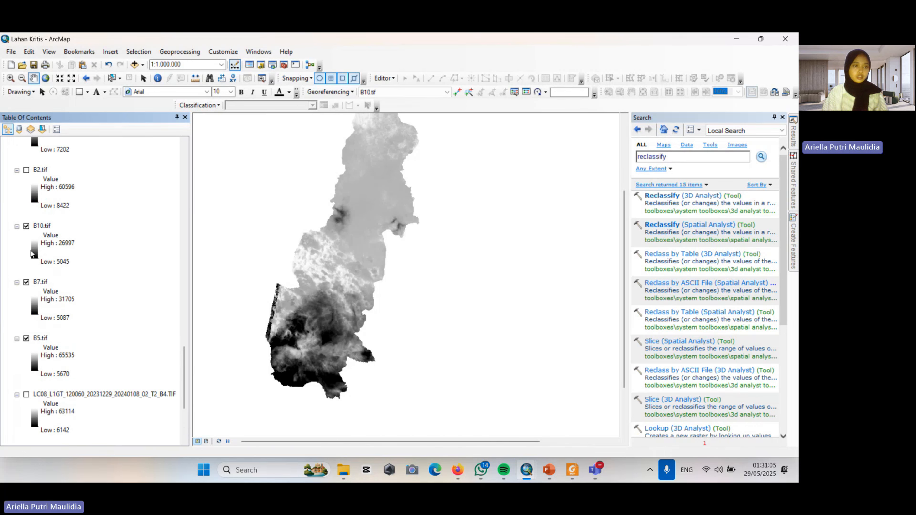
scroll(31, 254, "up", 3)
left_click(26, 254)
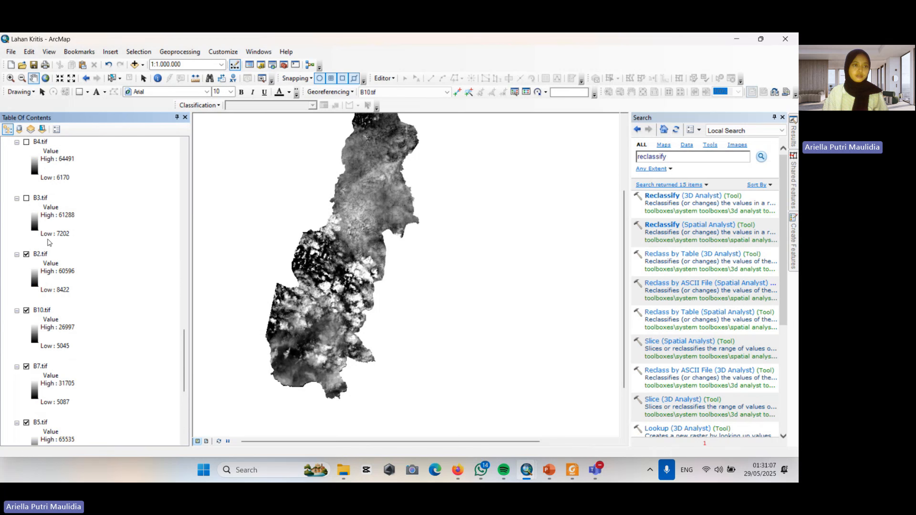
left_click(26, 198)
scroll(31, 216, "down", 1)
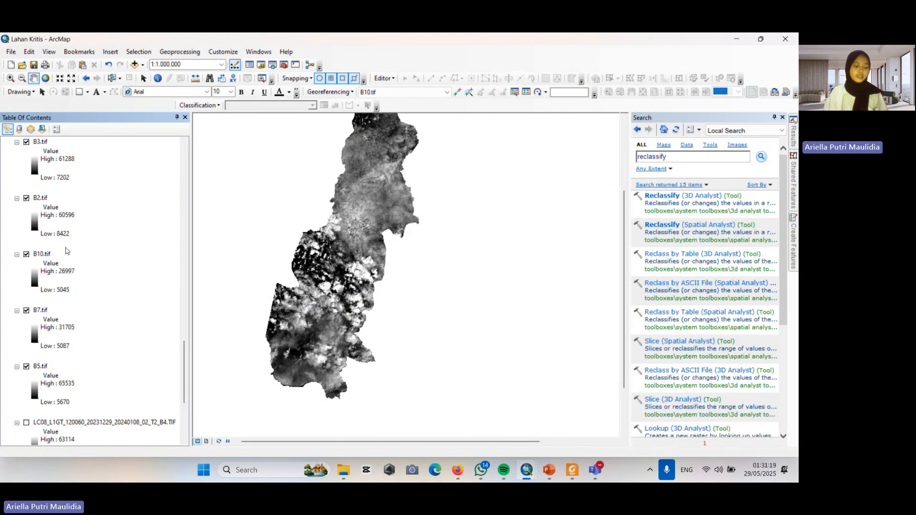
Enter the band 5 correction formula "B5.tif" * 0.00002 - 0.1 in the Raster Calculator and leave the tool.
left_click(284, 64)
double_click(376, 289)
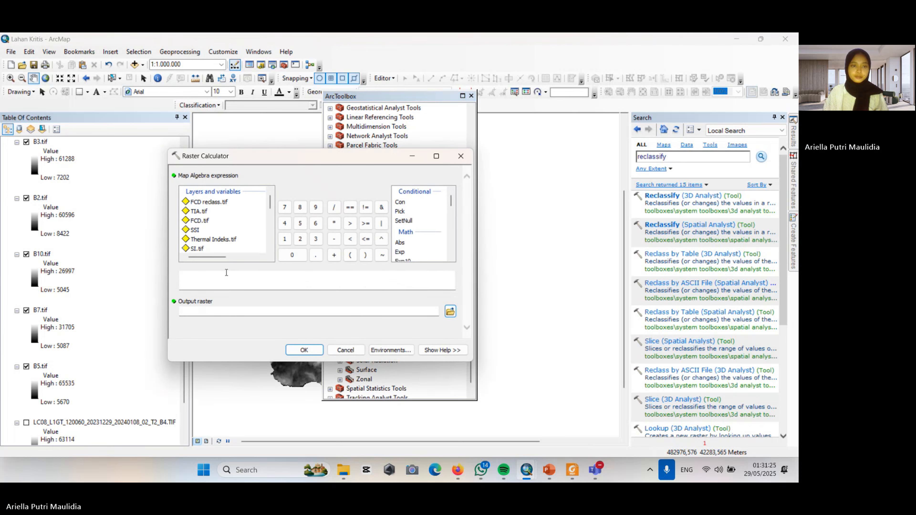
scroll(223, 221, "down", 2)
double_click(197, 218)
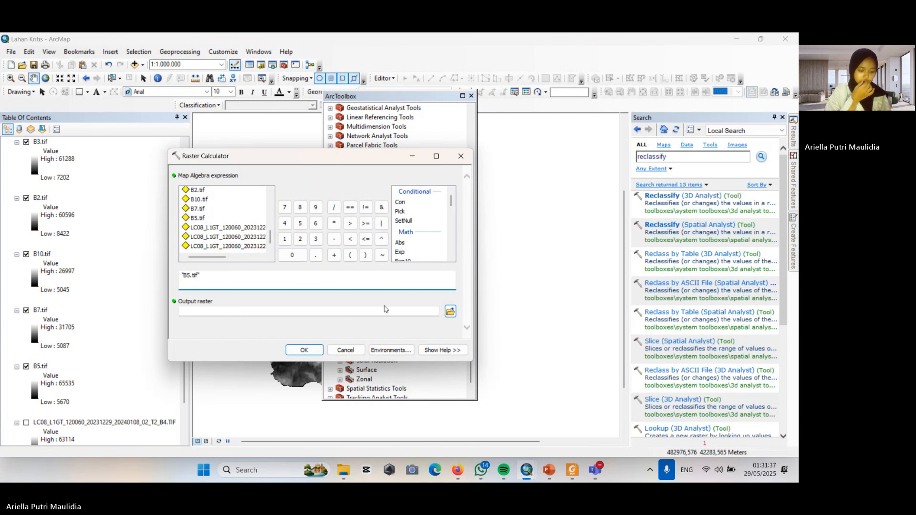
type("* 0.00002 - 0.1")
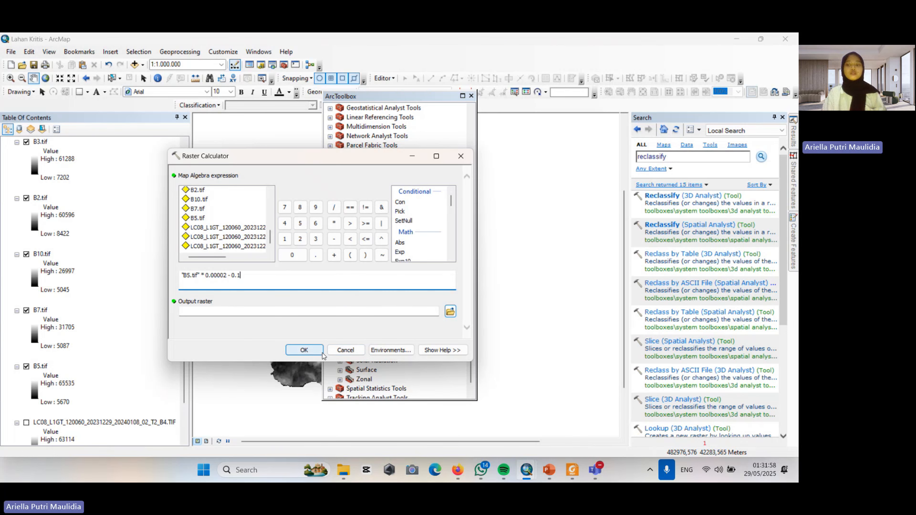
left_click(298, 348)
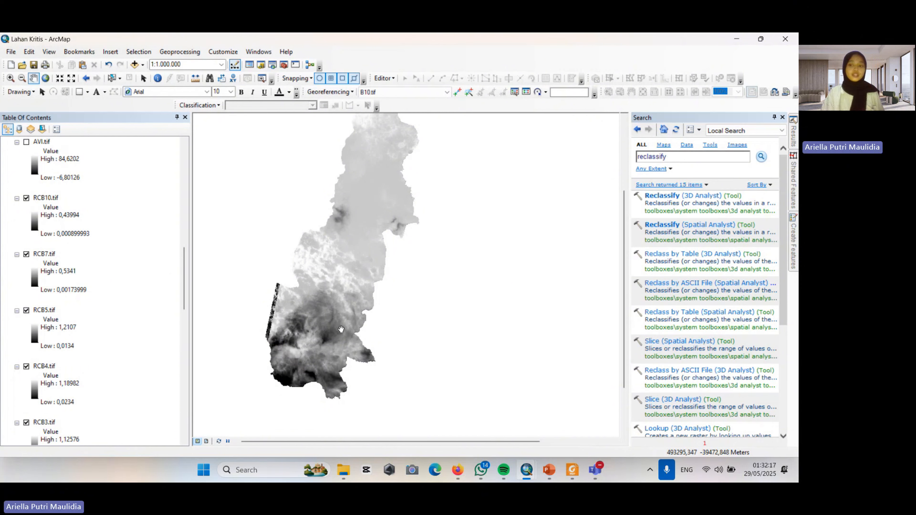
Begin a new Raster Calculator expression with (("RCB5.tif" + 1) * (256.
scroll(112, 194, "up", 2)
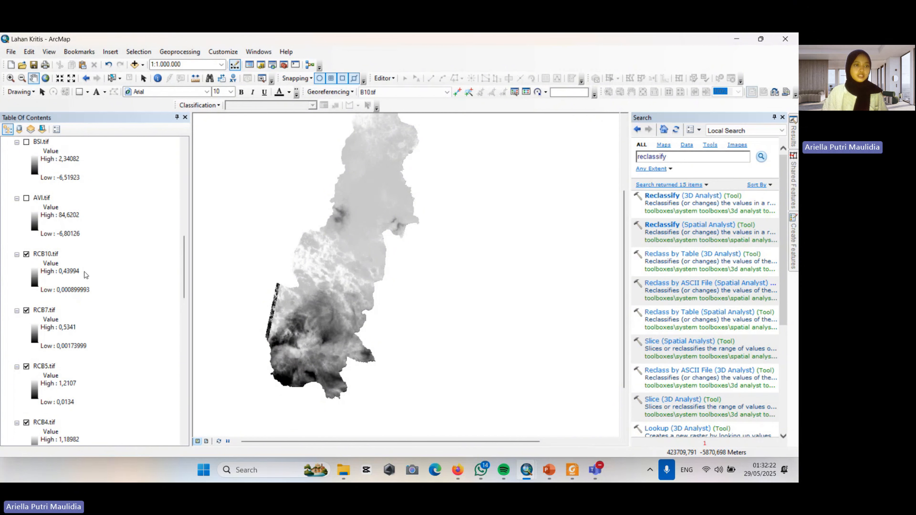
left_click(284, 64)
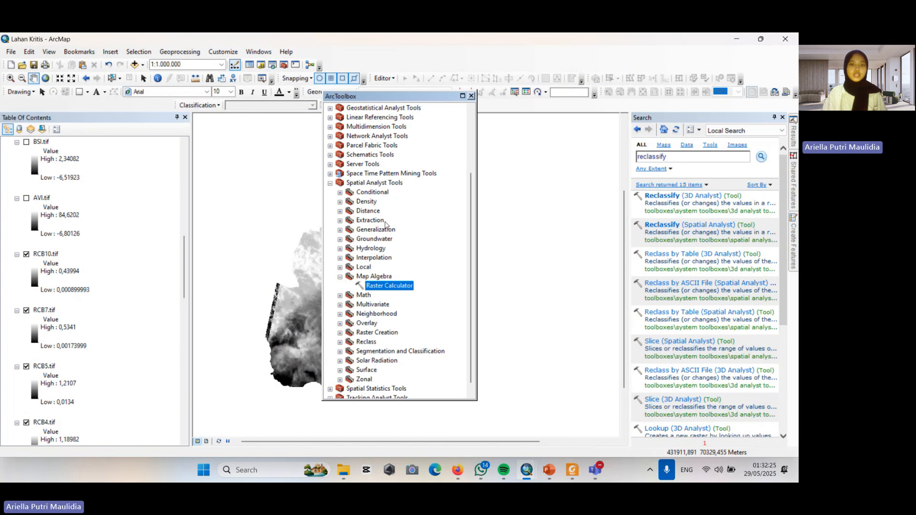
double_click(389, 286)
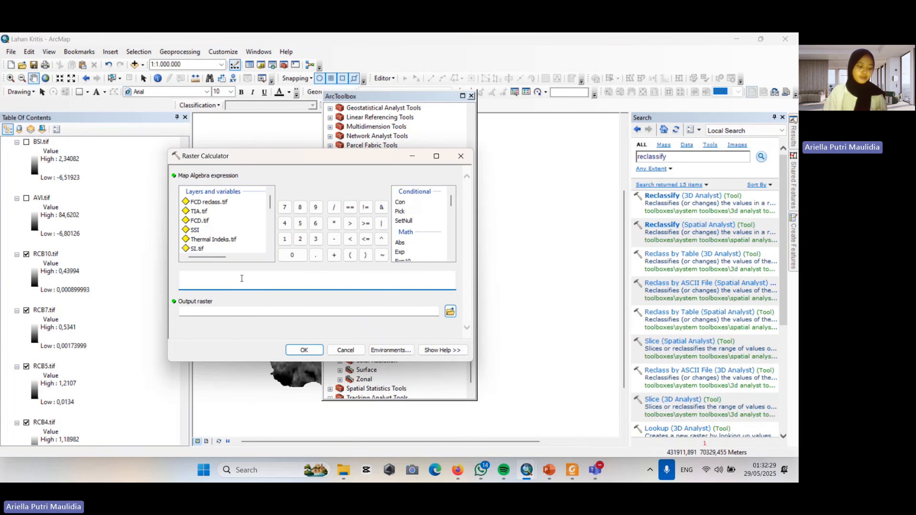
scroll(224, 221, "down", 3)
double_click(201, 225)
left_click(334, 223)
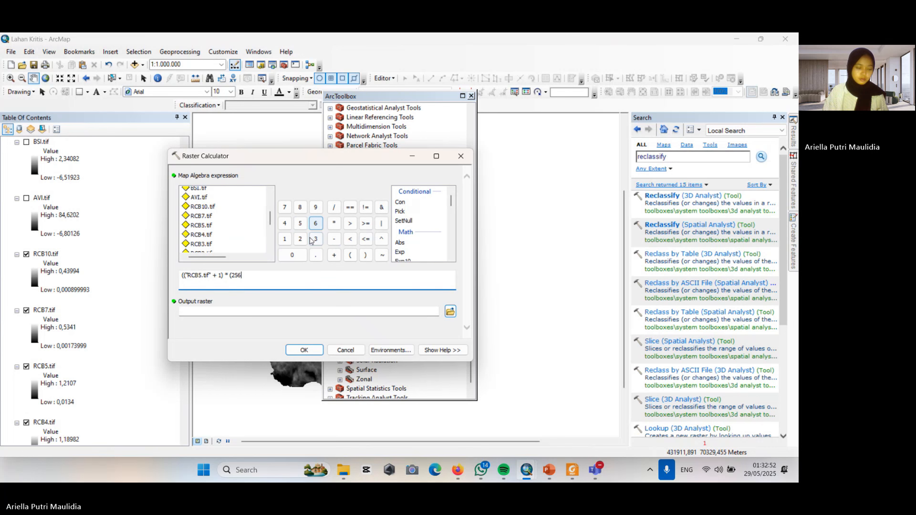
Extend the expression by subtracting "RCB4.tif" from 256 and multiplying by the difference "RCB5.tif" - "RCB4.tif".
double_click(200, 234)
left_click(365, 254)
left_click(334, 223)
left_click(350, 255)
double_click(201, 225)
left_click(334, 239)
double_click(201, 235)
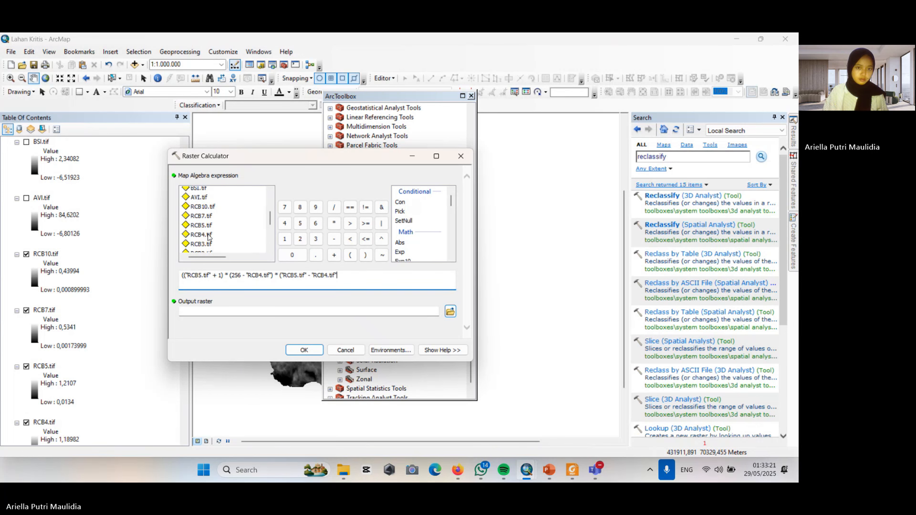
Close the open parentheses of the expression and multiply it by (1.0 / 3.0).
double_click(365, 254)
left_click(334, 223)
left_click(350, 255)
left_click(285, 239)
left_click(316, 255)
left_click(292, 255)
left_click(334, 207)
left_click(316, 238)
left_click(292, 255)
left_click(365, 255)
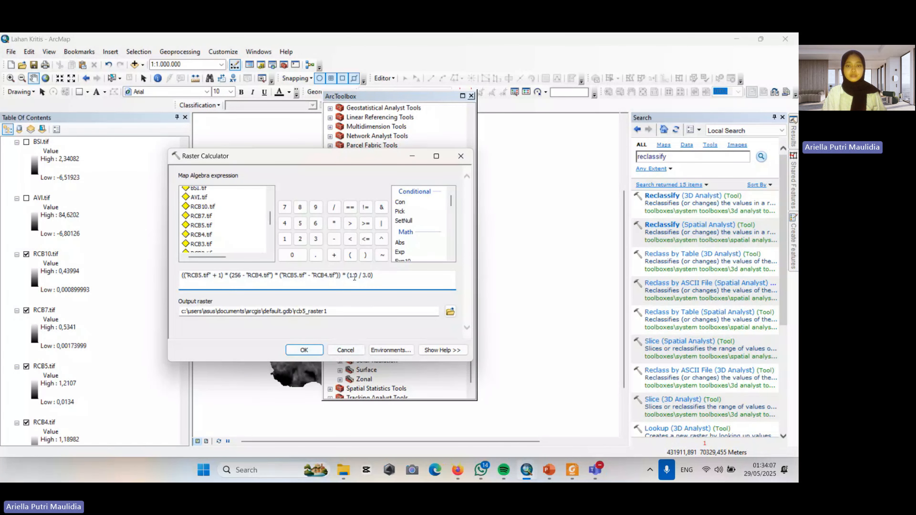
Leave the Raster Calculator without running the expression and close the toolbox.
left_click(345, 352)
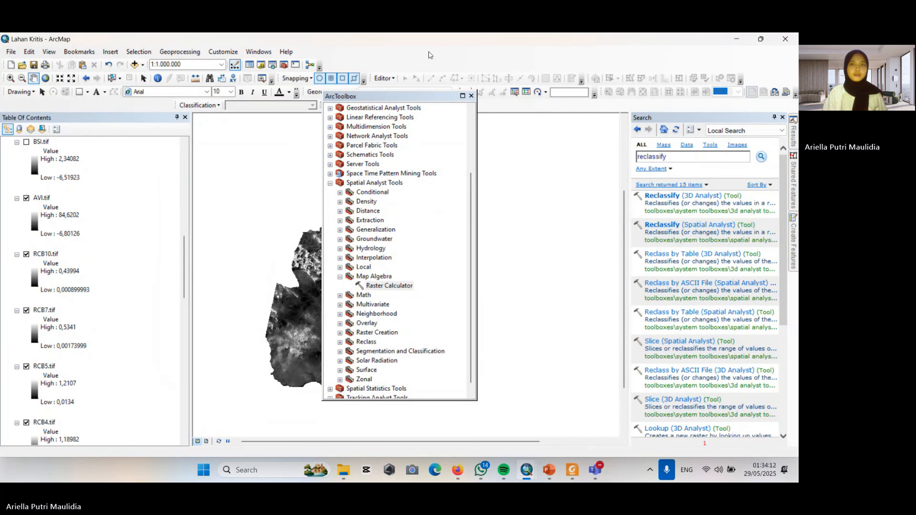
left_click(471, 95)
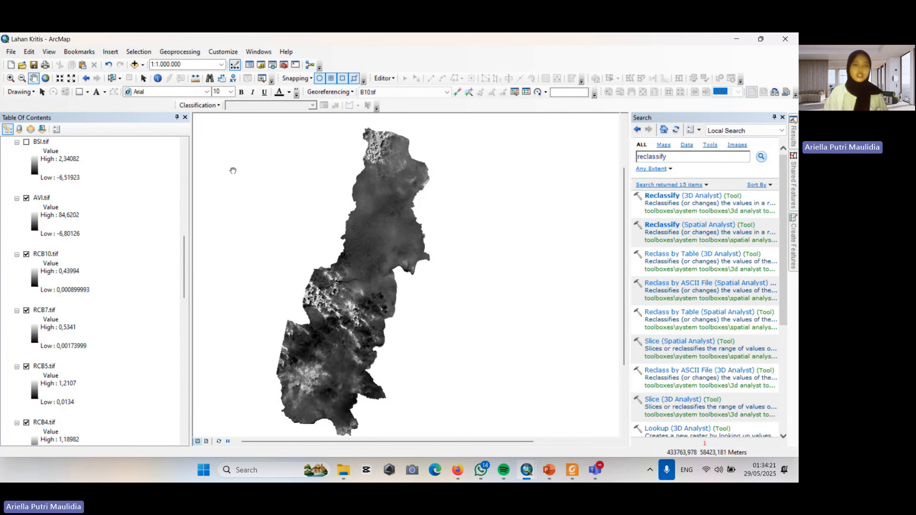
Start a new Raster Calculator expression with (("RCB7.tif" + "RCB4.tif").
left_click(284, 64)
key("Return")
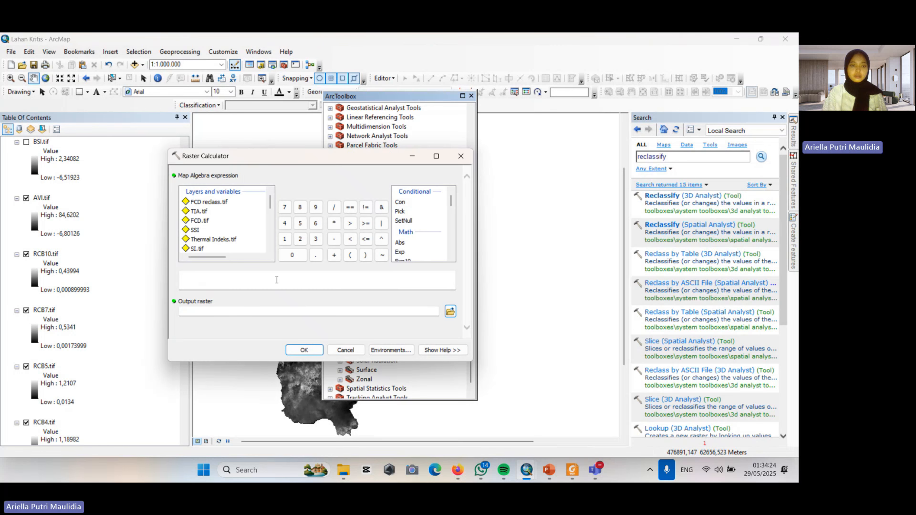
type("((")
double_click(201, 216)
left_click(334, 255)
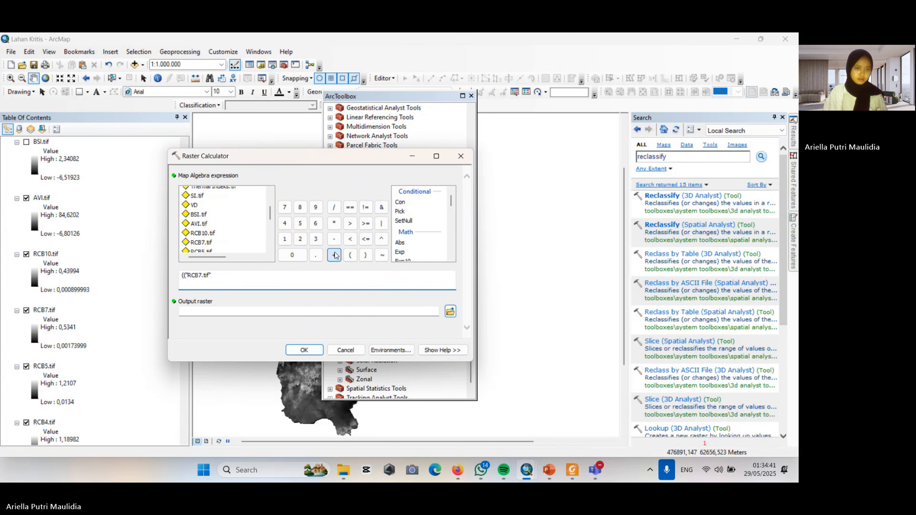
double_click(201, 235)
left_click(365, 255)
Extend the expression by subtracting the sum ("RCB5.tif" + "RCB2.tif").
left_click(334, 239)
left_click(350, 255)
double_click(200, 226)
left_click(334, 255)
scroll(252, 235, "down", 1)
double_click(201, 227)
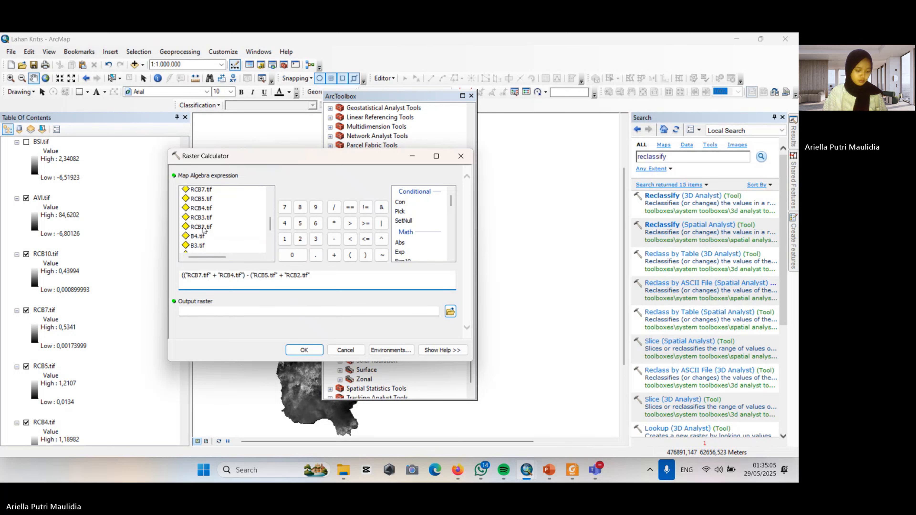
left_click(365, 255)
Divide the expression by the sum ("RCB7.tif" + "RCB4.tif").
left_click(334, 207)
left_click(350, 255)
double_click(200, 189)
left_click(334, 255)
double_click(201, 208)
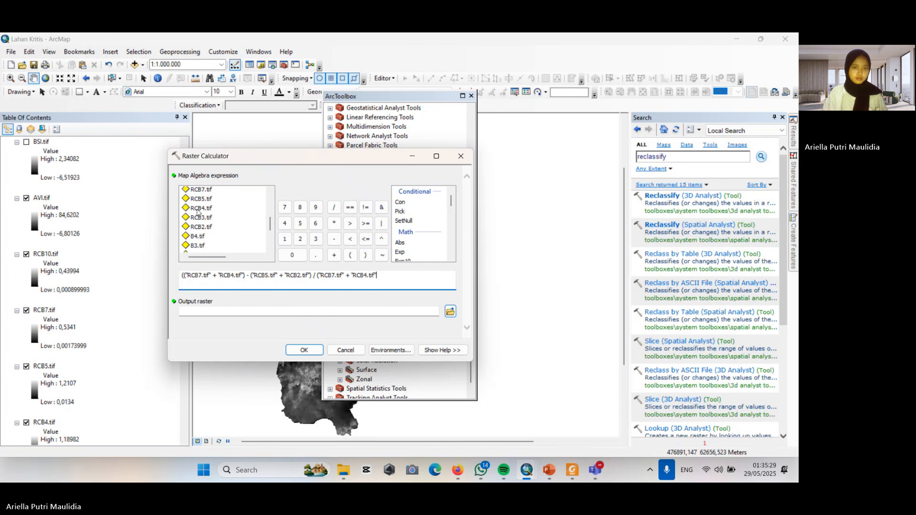
left_click(365, 255)
Complete the expression by adding ("RCB5.tif" + "RCB2.tif") with a closing parenthesis, and leave the tool without running it.
left_click(334, 255)
left_click(349, 255)
double_click(201, 198)
left_click(334, 255)
double_click(201, 226)
left_click(365, 255)
left_click(366, 255)
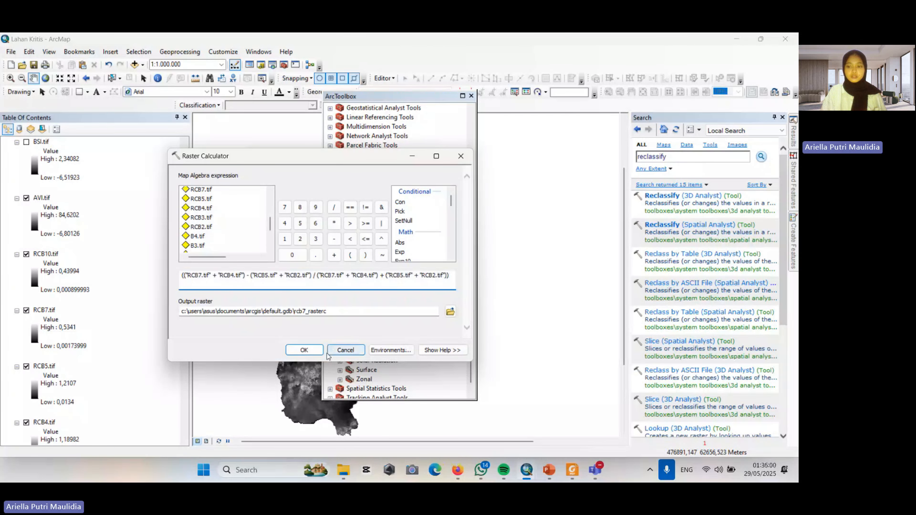
left_click(351, 358)
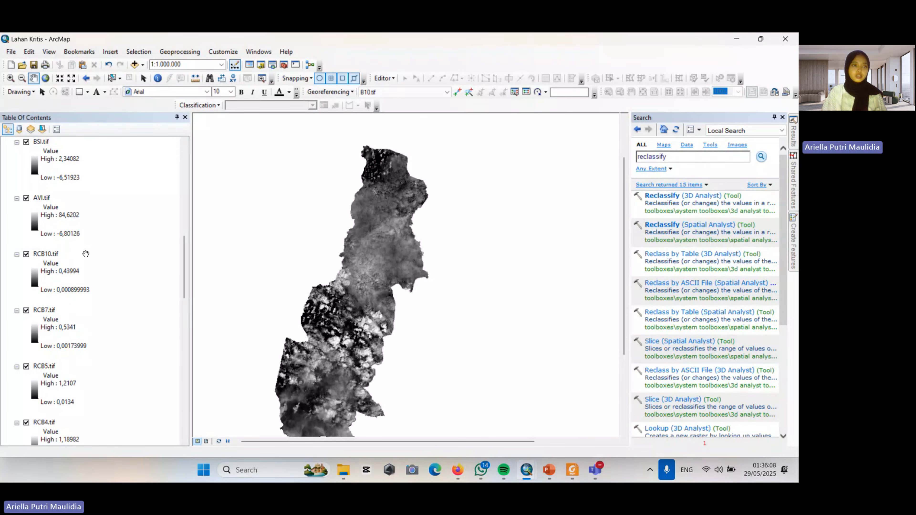
Search for "principal components" and open the Principal Components tool.
scroll(69, 267, "up", 3)
scroll(95, 281, "up", 3)
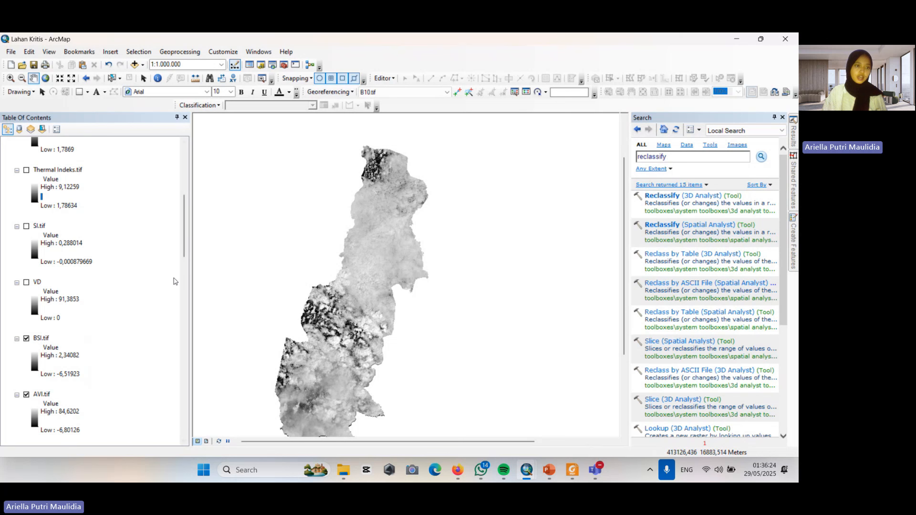
left_click_drag(409, 296, 430, 274)
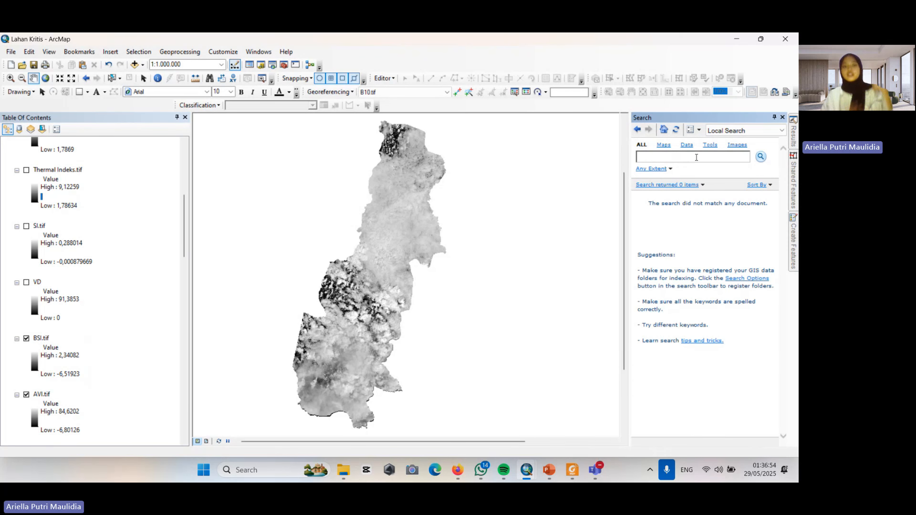
type("pr")
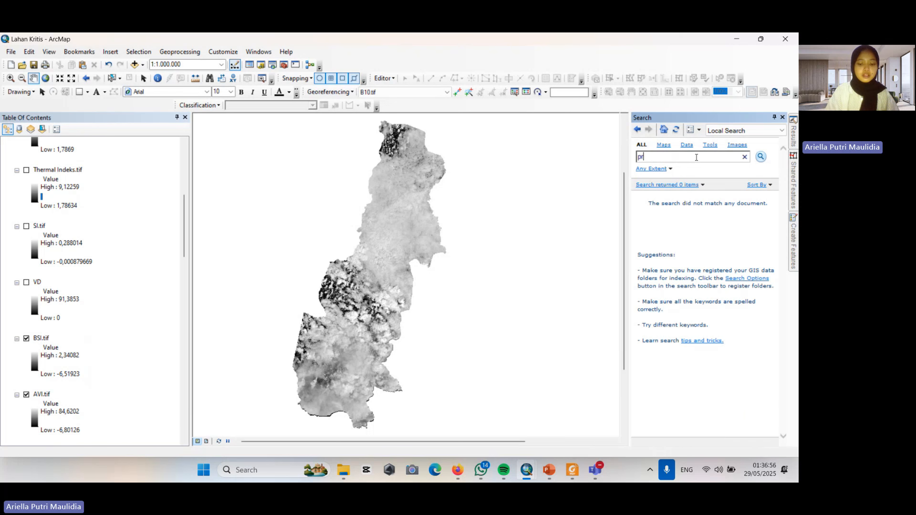
type("incipal compo")
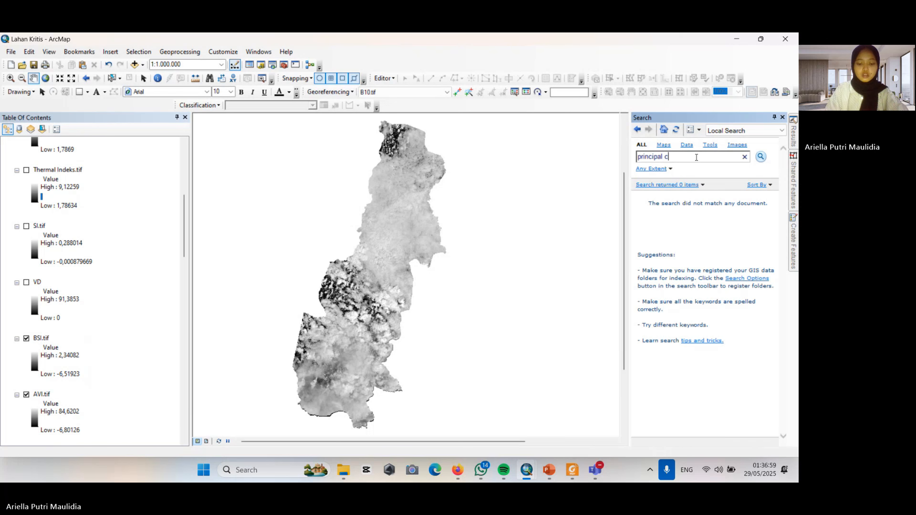
type("nents")
key("Return")
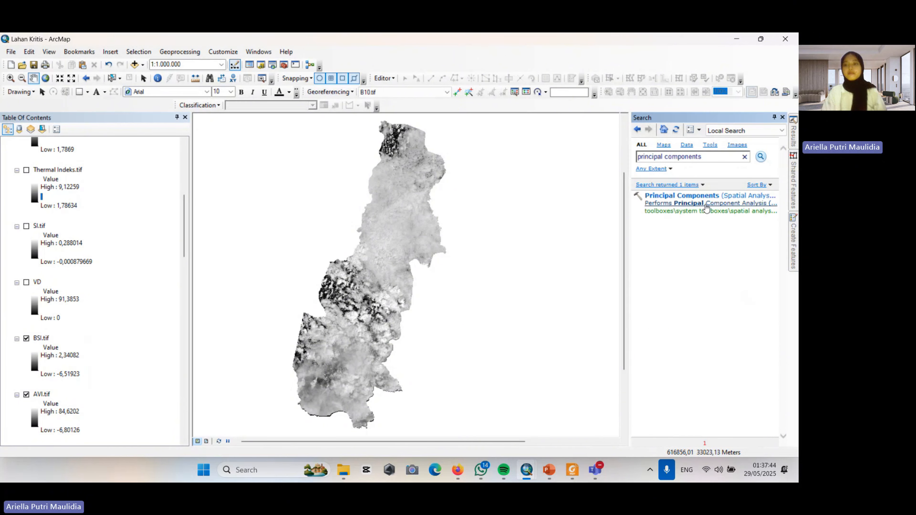
left_click(681, 195)
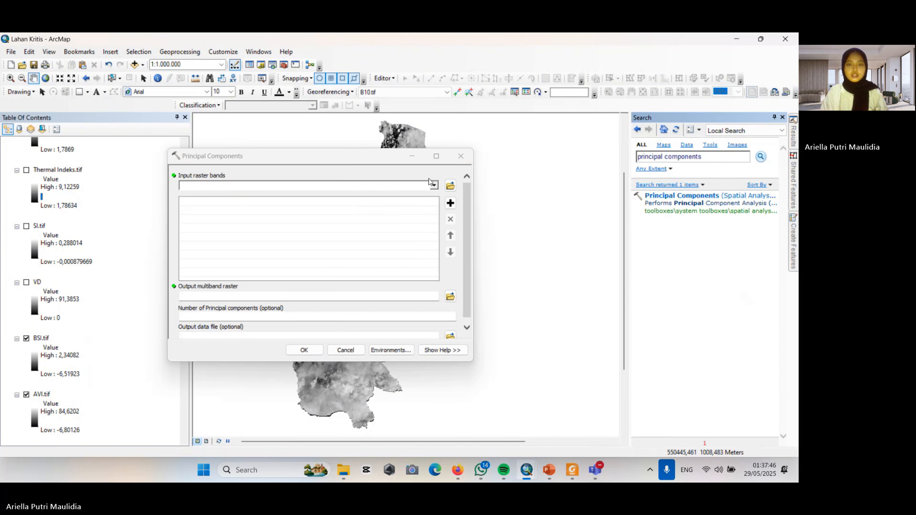
Add AVI.tif and BSI.tif as the input raster bands for Principal Components and confirm the tool.
left_click(433, 185)
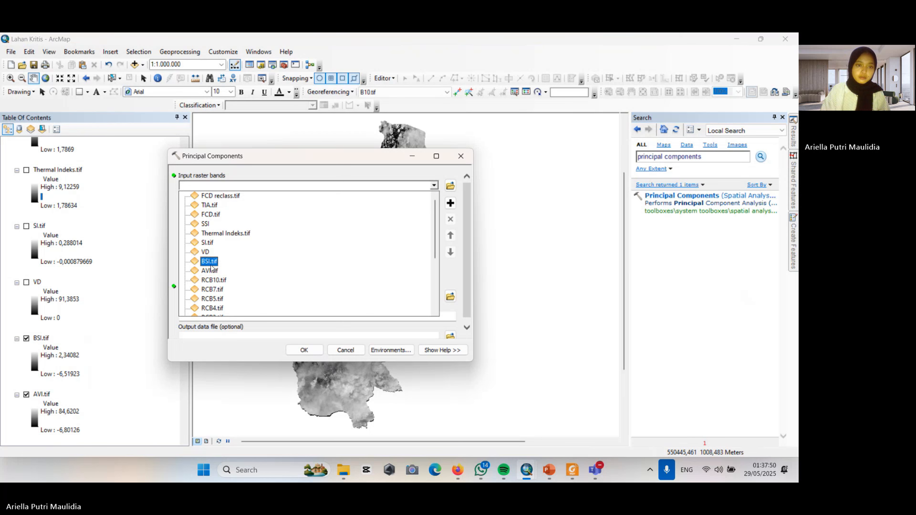
left_click(211, 270)
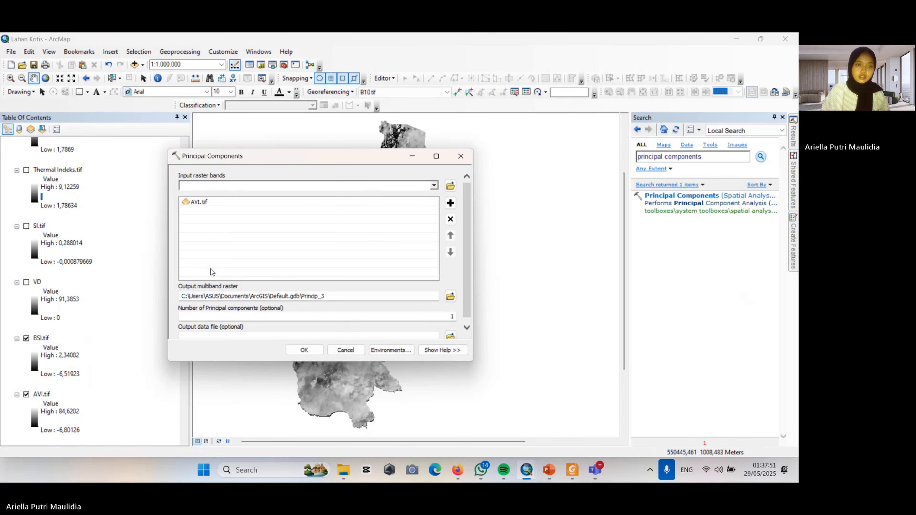
left_click(434, 184)
left_click(227, 262)
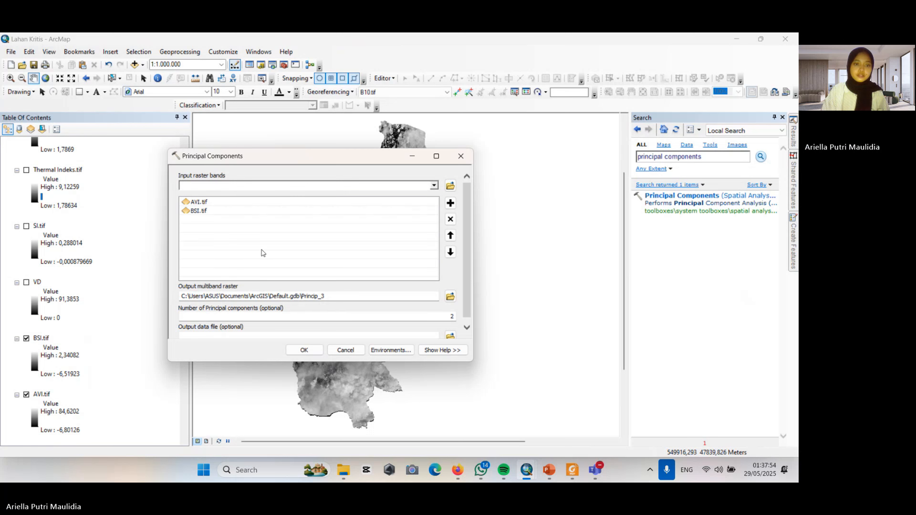
left_click(304, 350)
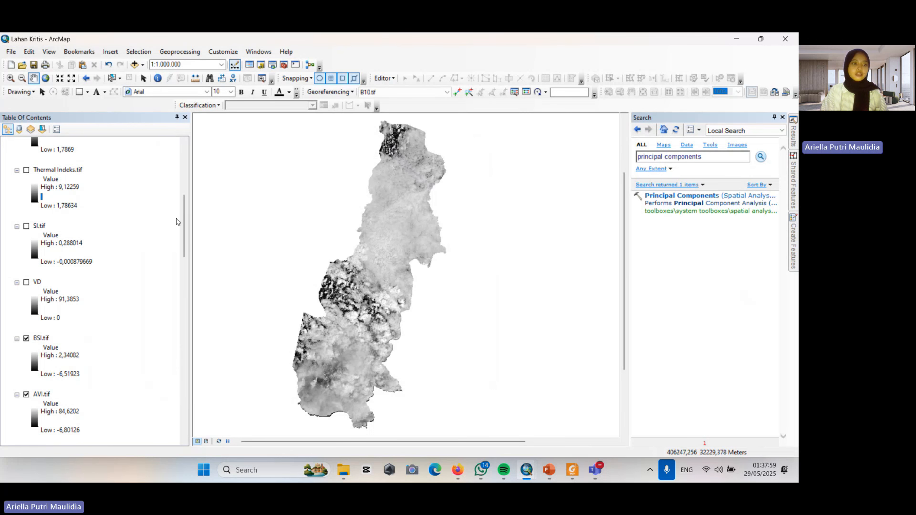
Turn on the VD layer and view it on the map.
left_click(26, 226)
left_click(26, 282)
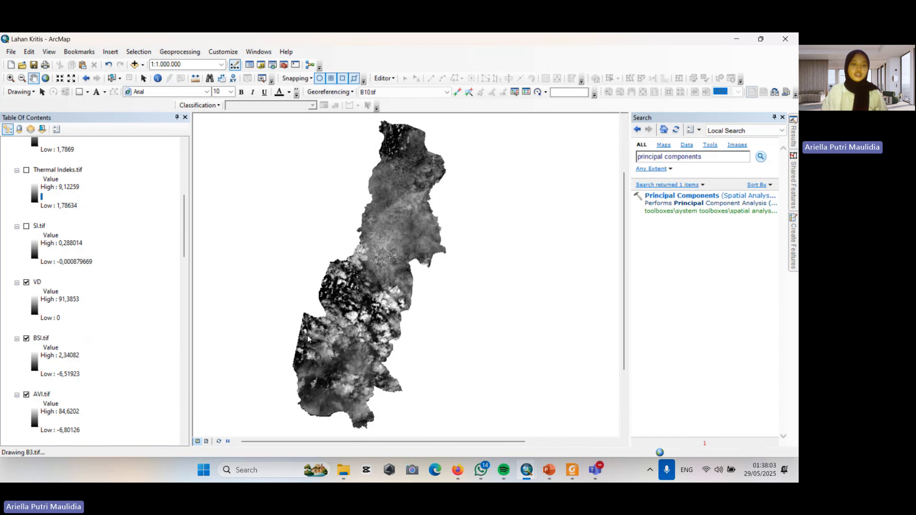
left_click_drag(313, 348, 315, 319)
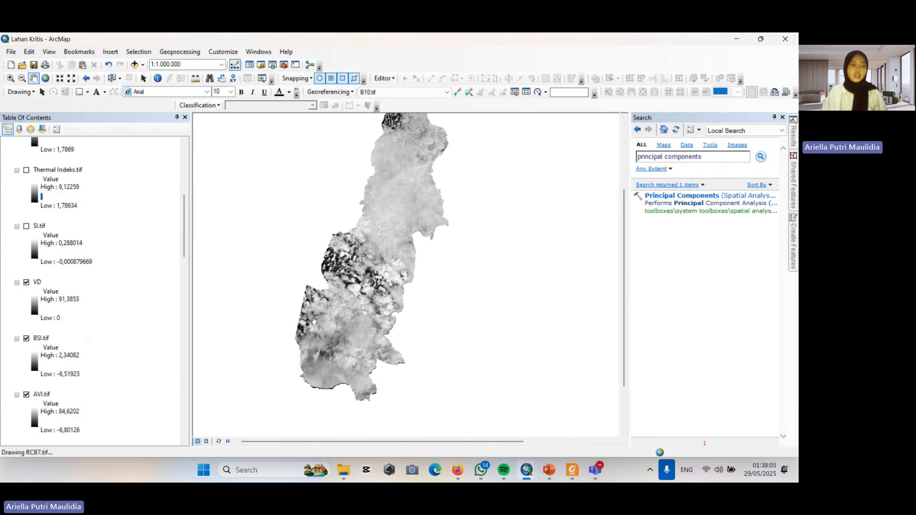
left_click_drag(301, 273, 302, 300)
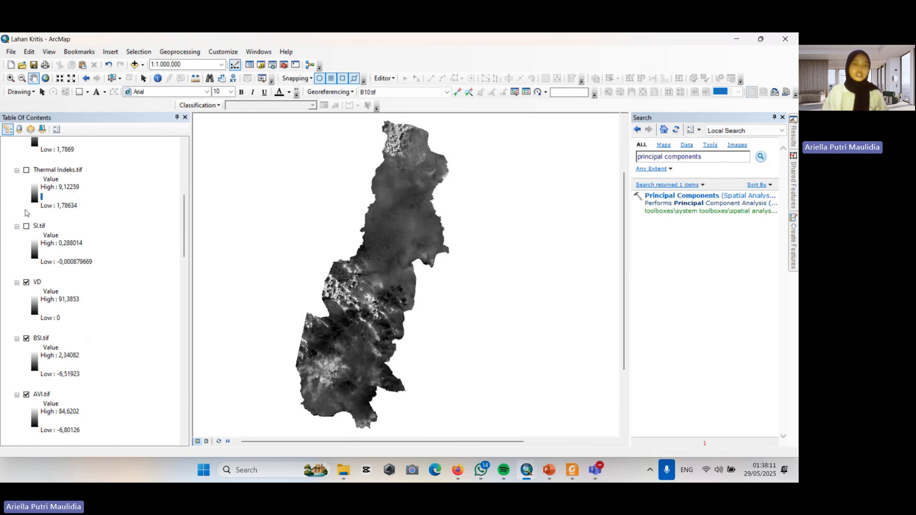
Start a new Raster Calculator expression with ((1 - "RCB4.tif").
left_click(274, 65)
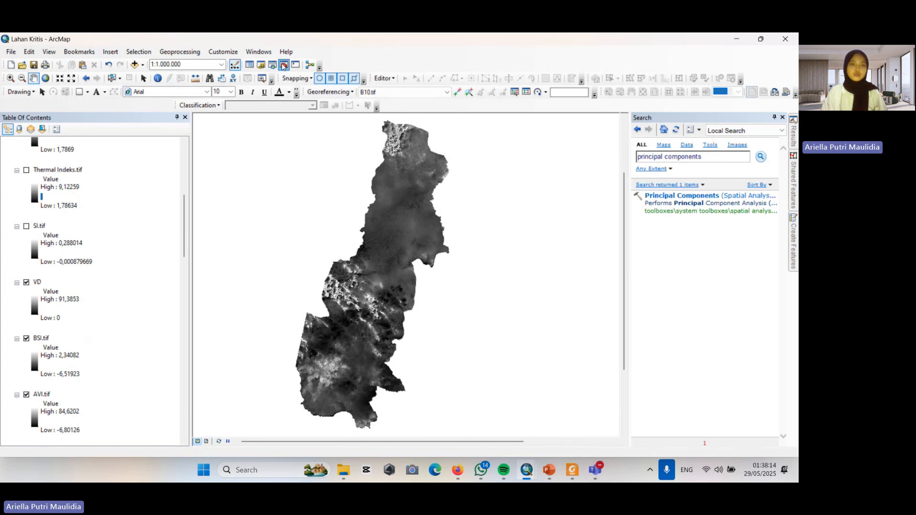
double_click(389, 286)
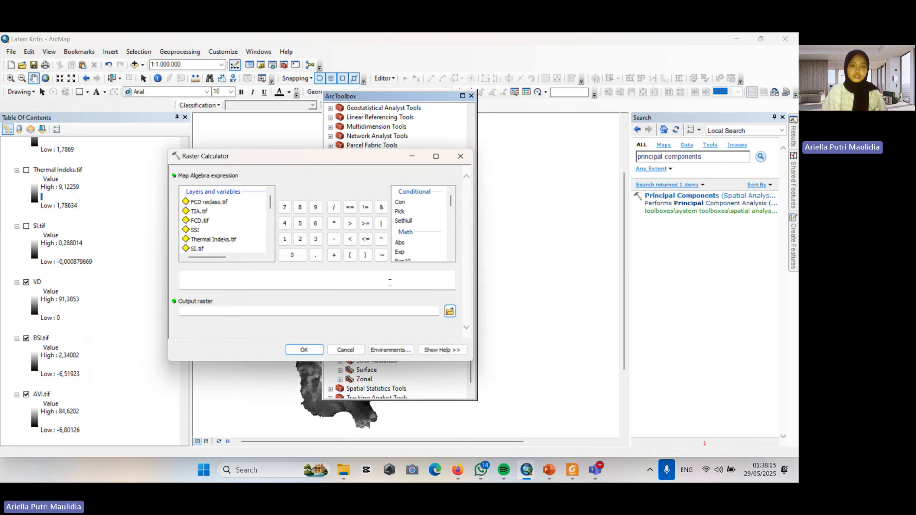
left_click(350, 255)
left_click(350, 255)
left_click(284, 239)
left_click(334, 239)
scroll(224, 220, "down", 3)
double_click(201, 234)
left_click(365, 255)
Multiply the expression by (1 - "RCB3.tif").
left_click(334, 223)
left_click(350, 255)
left_click(284, 239)
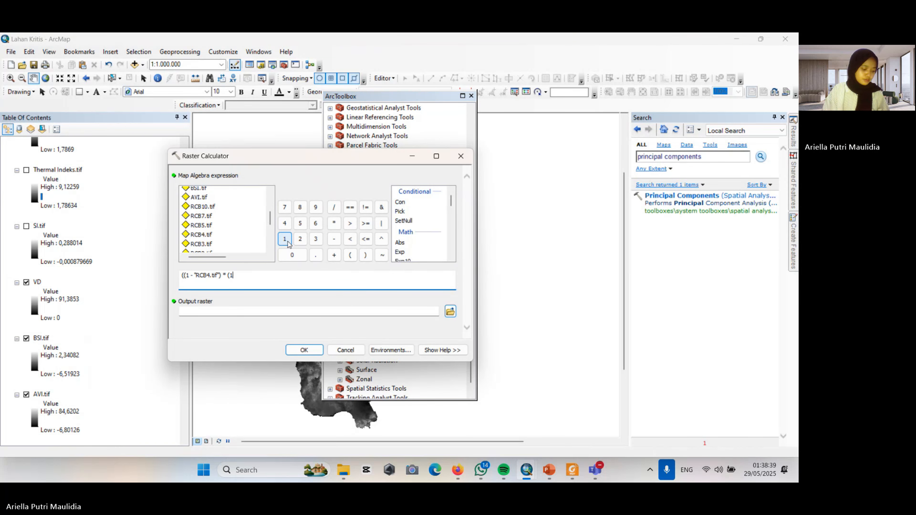
left_click(334, 239)
double_click(201, 244)
left_click(365, 255)
Multiply the expression by (1 - "RCB2.tif") and close the parentheses.
left_click(334, 223)
left_click(350, 256)
left_click(285, 238)
left_click(334, 239)
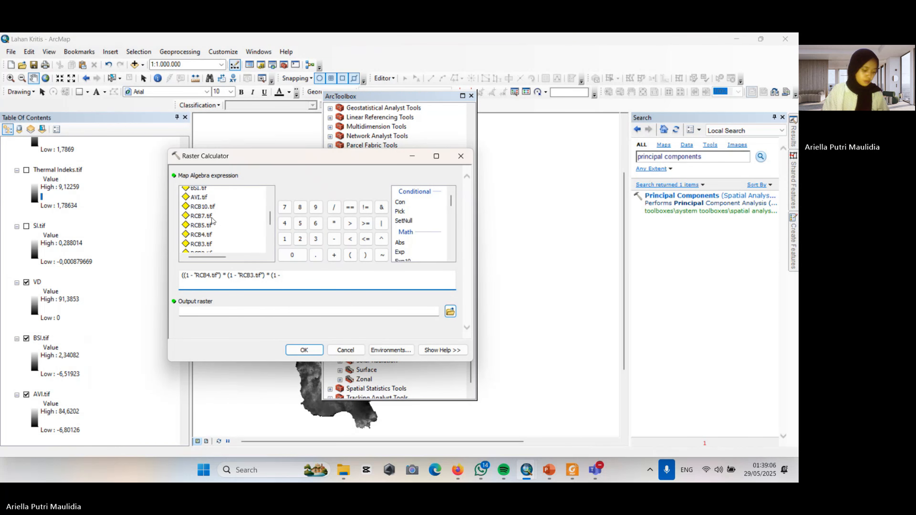
scroll(223, 220, "down", 2)
double_click(201, 227)
left_click(365, 255)
Multiply the parenthesised product by (1.0 / 3.0) to complete the shadow index expression.
left_click(334, 223)
left_click(350, 255)
left_click(334, 207)
left_click(365, 255)
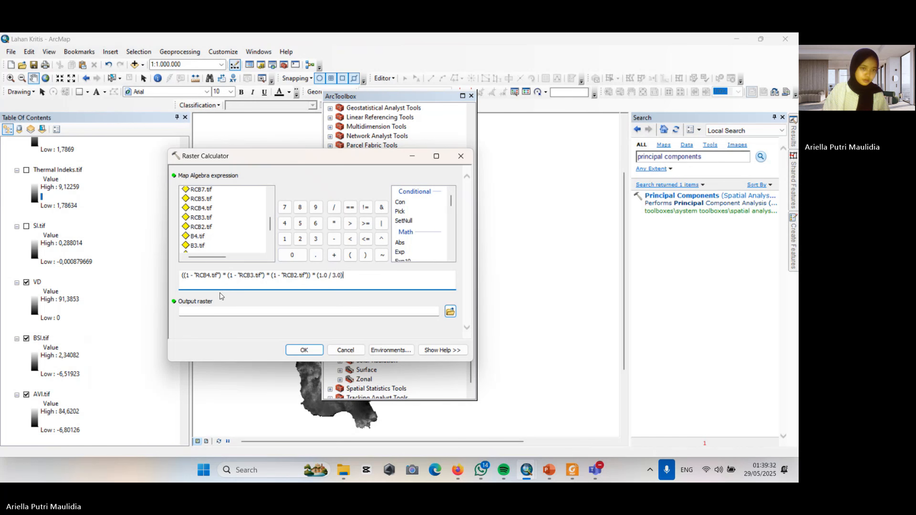
left_click(286, 309)
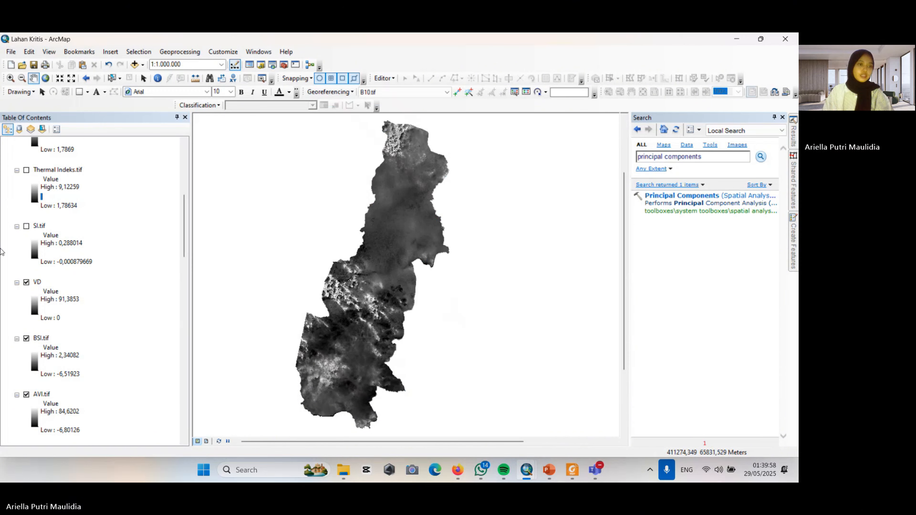
Turn on the SI.tif layer and view it on the map.
left_click(26, 226)
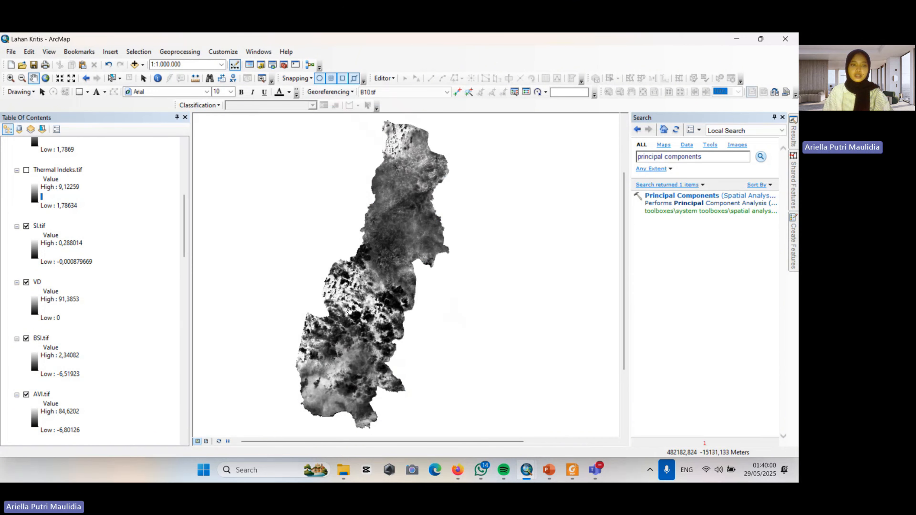
left_click_drag(333, 305, 364, 298)
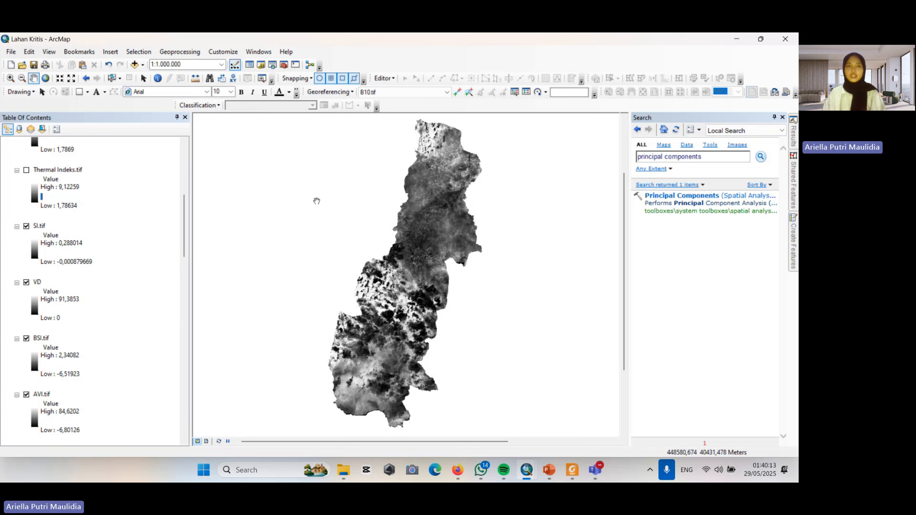
Enter the expression 0.10033 + (22.00180 - 0.10033) / 65535 in the Raster Calculator, then leave the tool and close the toolbox.
left_click(284, 65)
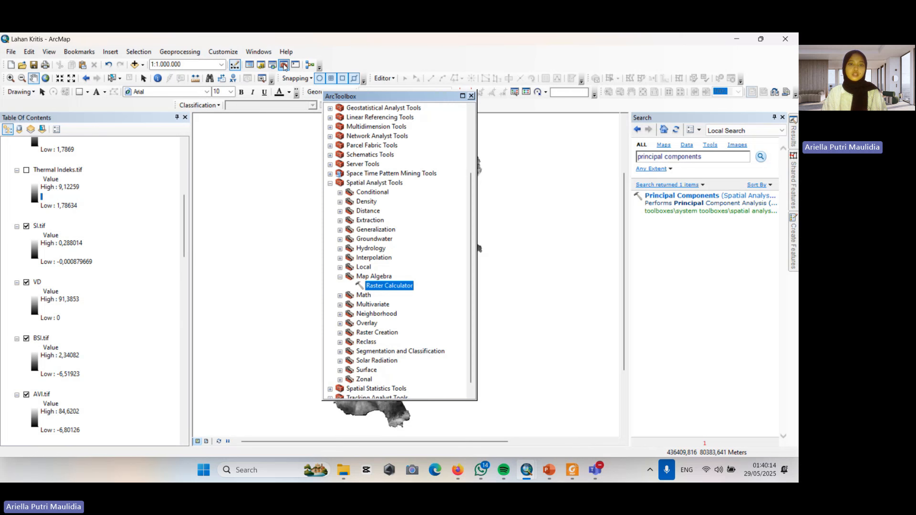
double_click(374, 285)
left_click(301, 276)
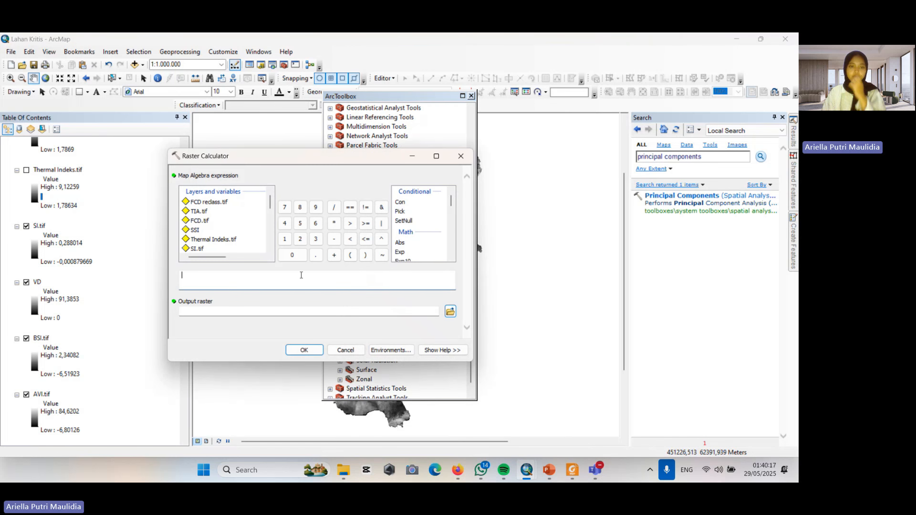
left_click(298, 256)
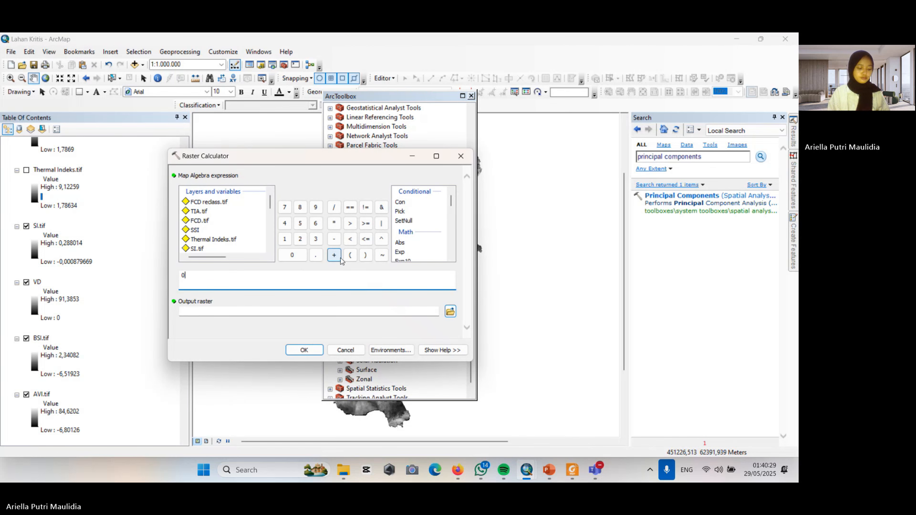
type(".10033")
left_click(334, 255)
left_click(349, 255)
type("22.00180")
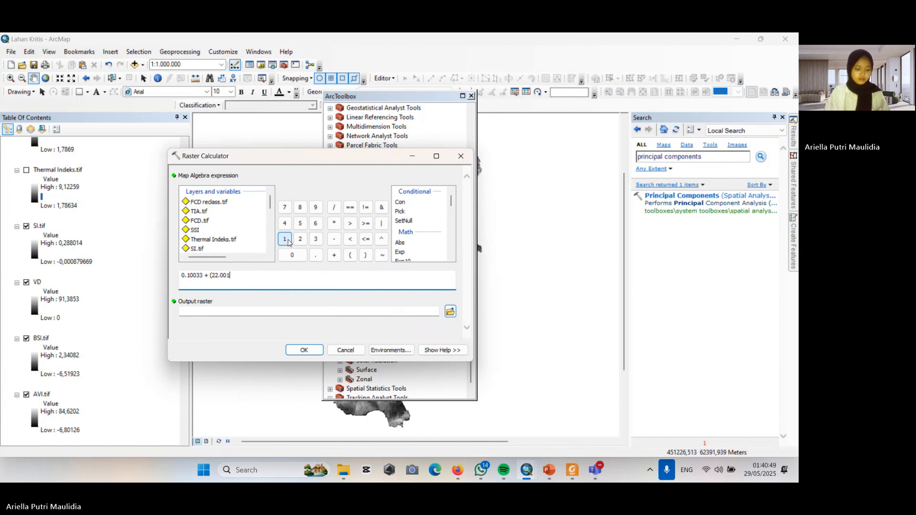
left_click(334, 239)
type("0.10033) / 65535")
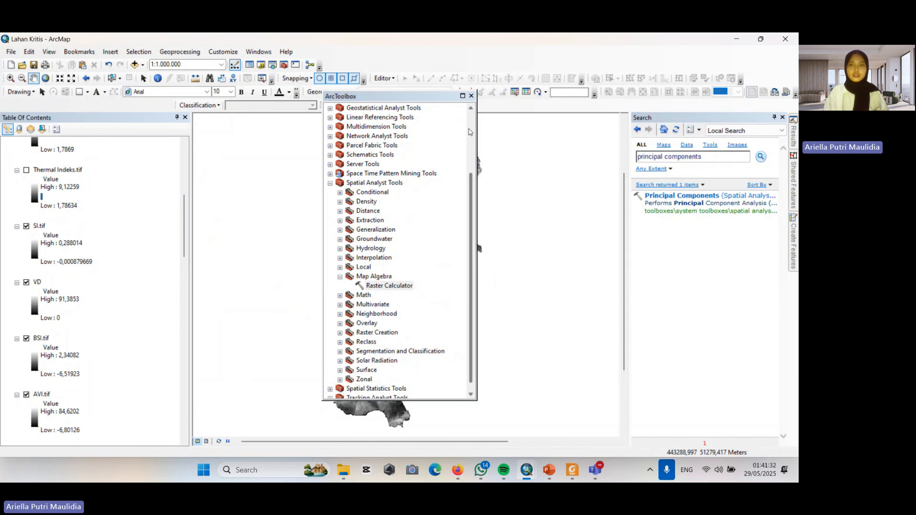
left_click(471, 96)
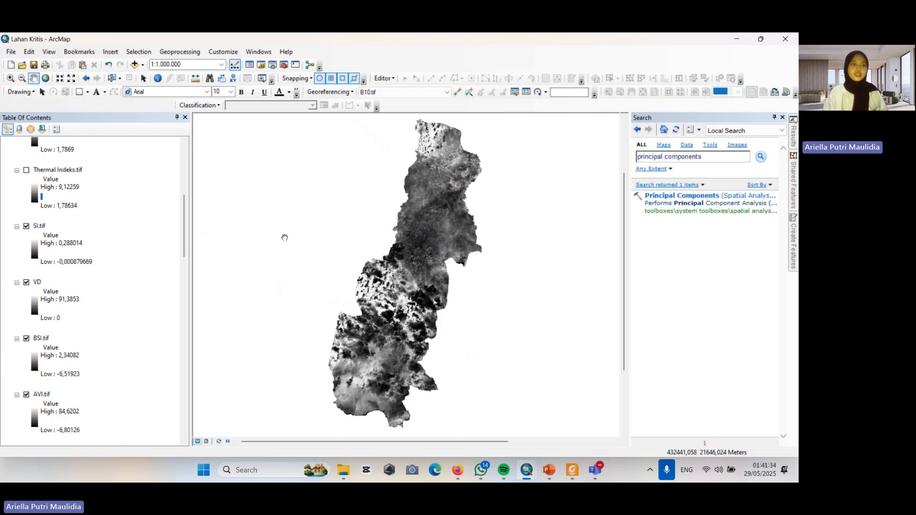
Turn on the Thermal Indeks.tif layer and view it on the map.
left_click(29, 171)
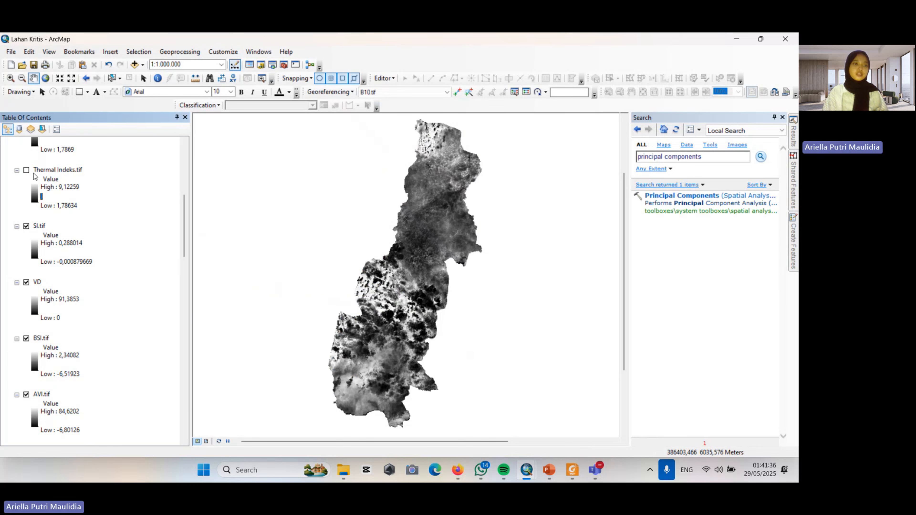
left_click_drag(342, 304, 344, 328)
scroll(83, 329, "up", 5)
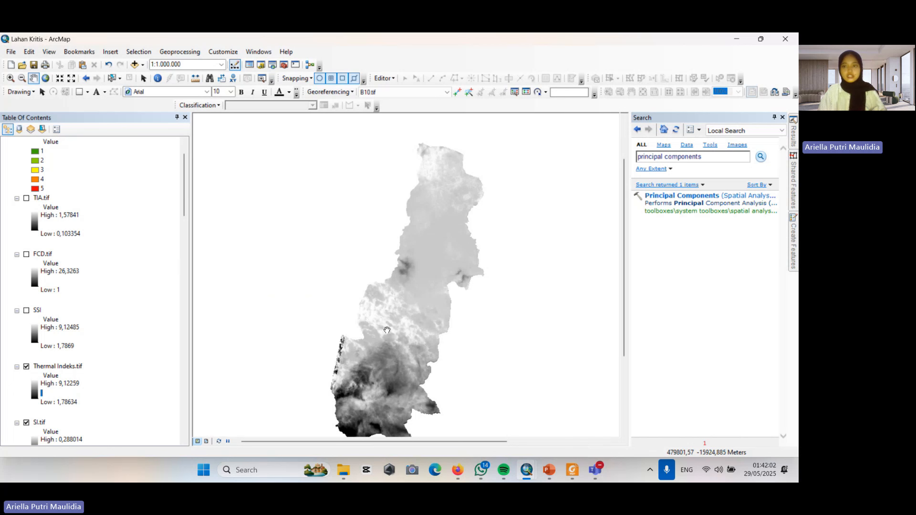
Add Thermal Indeks.tif and SI.tif as input raster bands in the Principal Components tool, then leave the tool without running it.
left_click(682, 196)
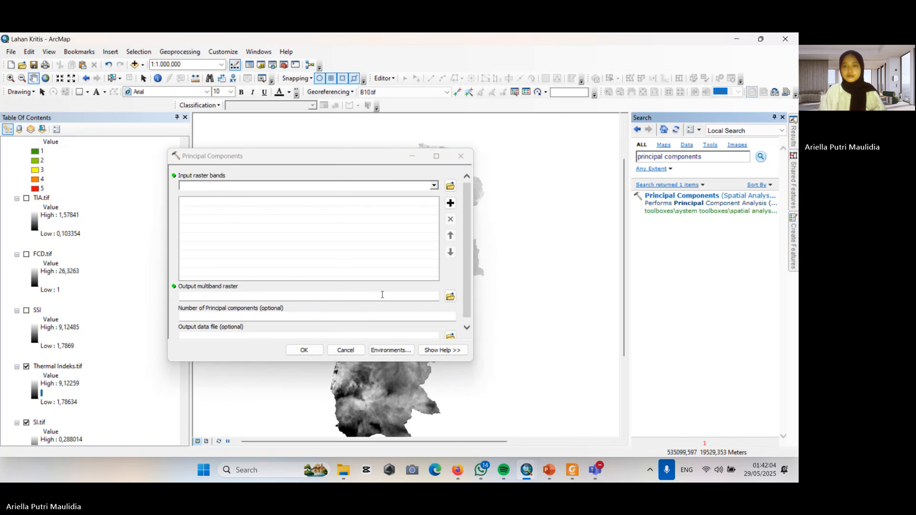
left_click(436, 185)
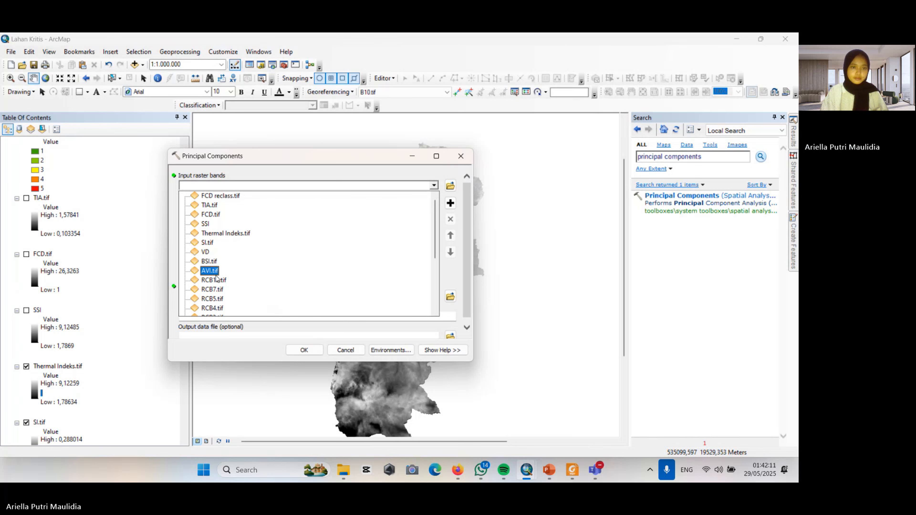
left_click(208, 236)
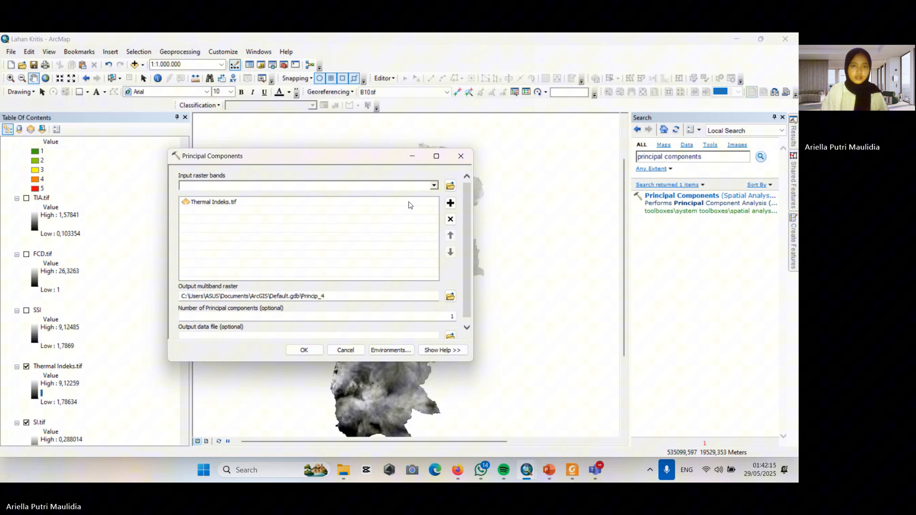
left_click(433, 185)
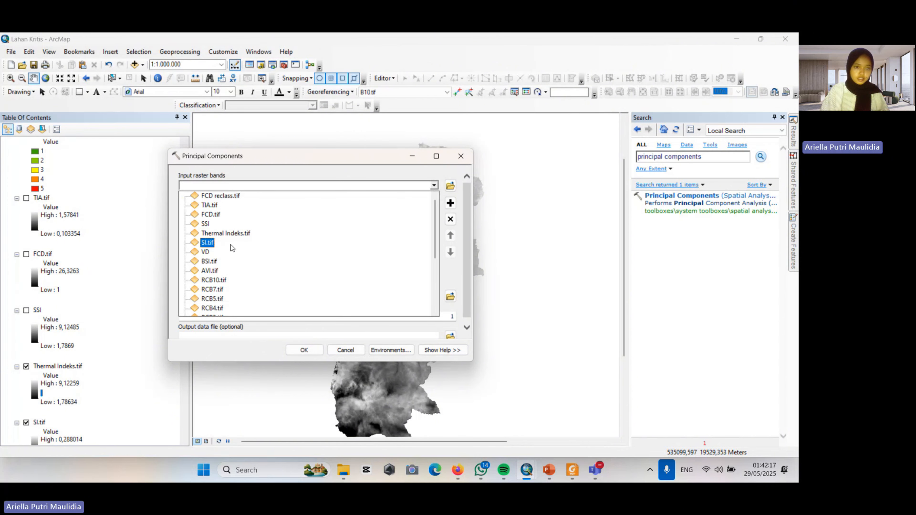
left_click(209, 243)
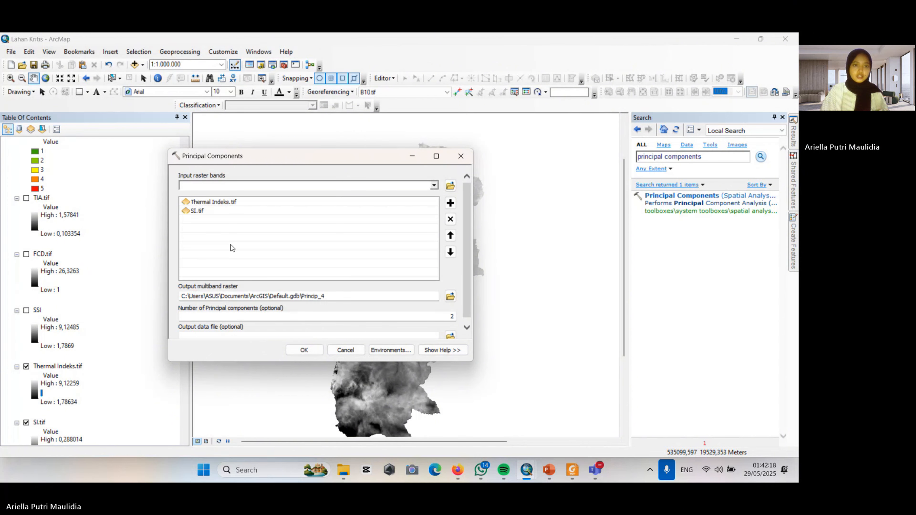
left_click(340, 351)
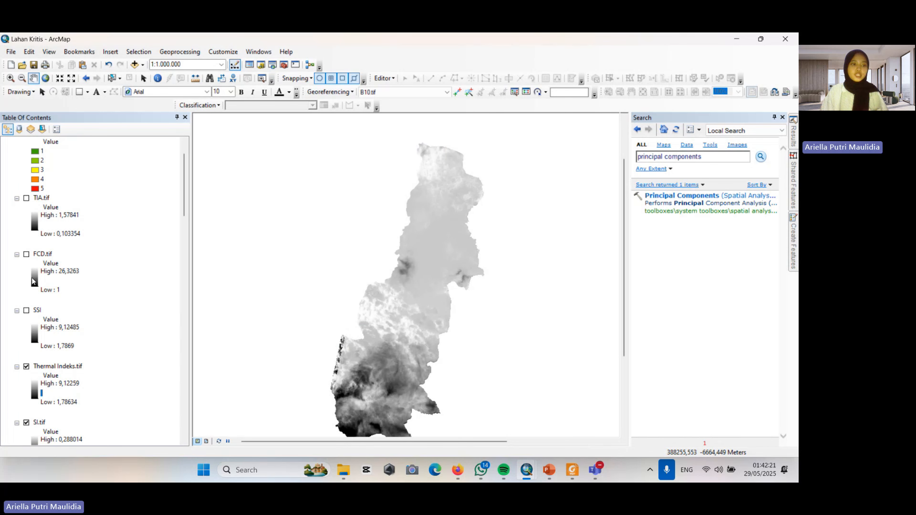
Turn on the SSI layer and view it on the map.
left_click(26, 310)
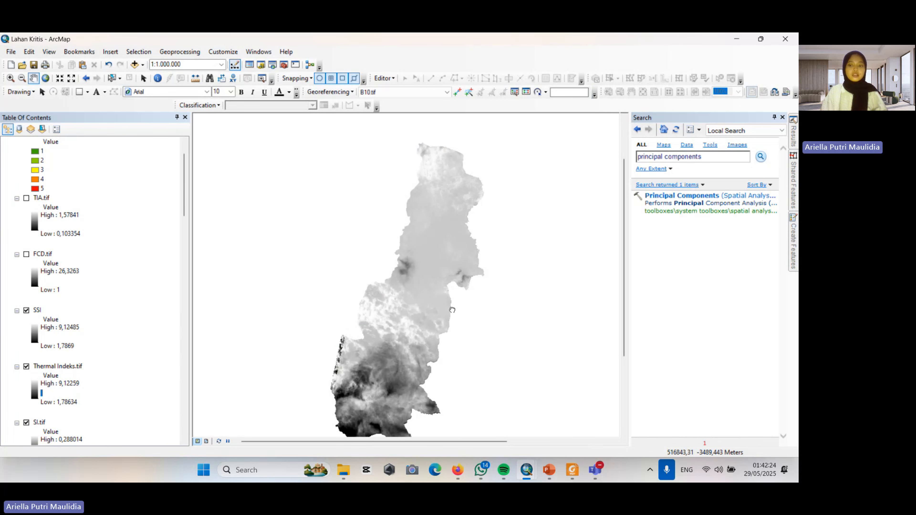
left_click_drag(452, 314, 462, 285)
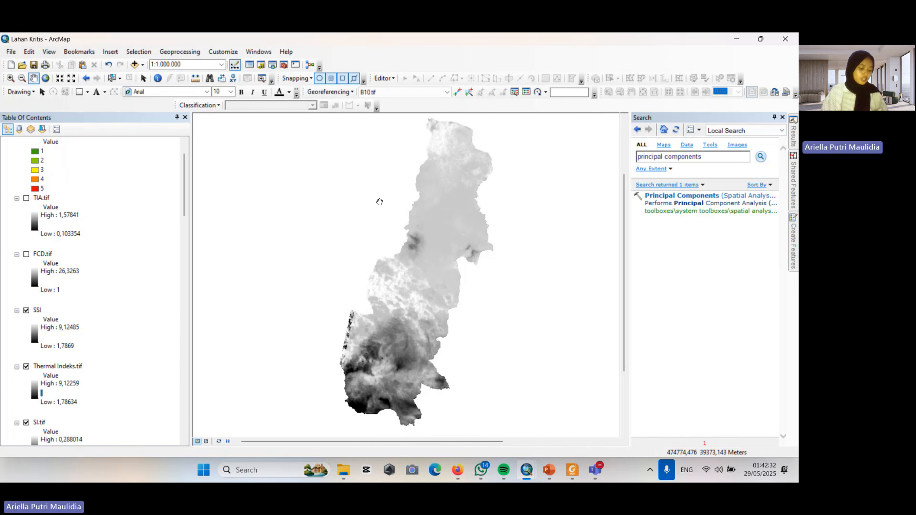
Enter the expression SquareRoot("VD" * "SSI" + 1) in the Raster Calculator.
left_click(284, 65)
double_click(389, 284)
double_click(410, 240)
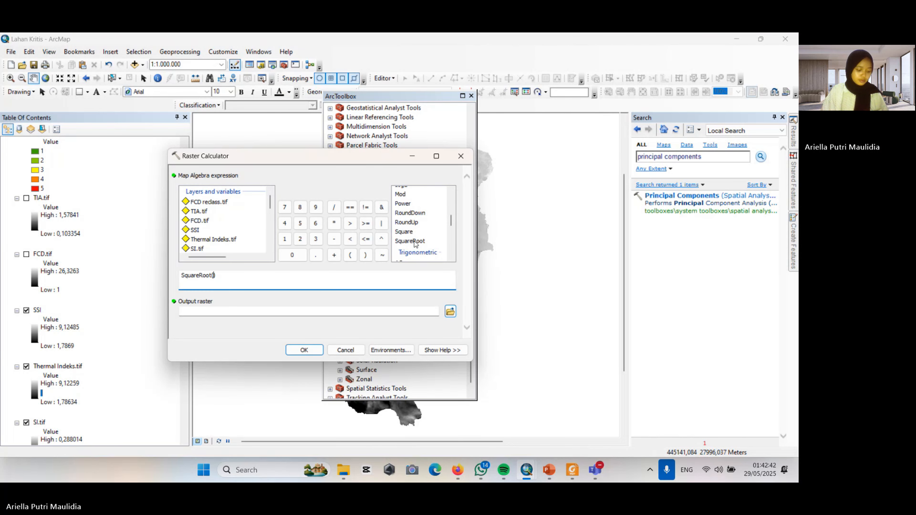
scroll(216, 230, "down", 1)
double_click(195, 232)
left_click(334, 223)
double_click(195, 204)
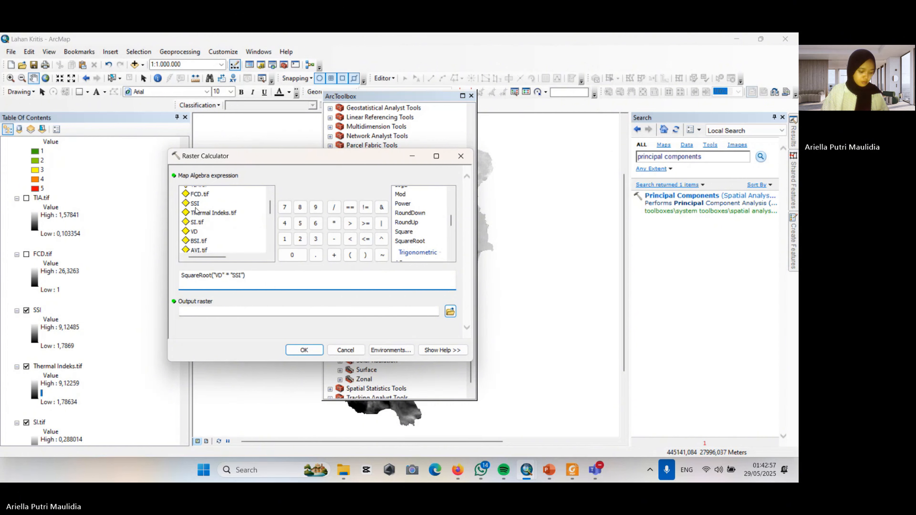
left_click(334, 255)
left_click(285, 239)
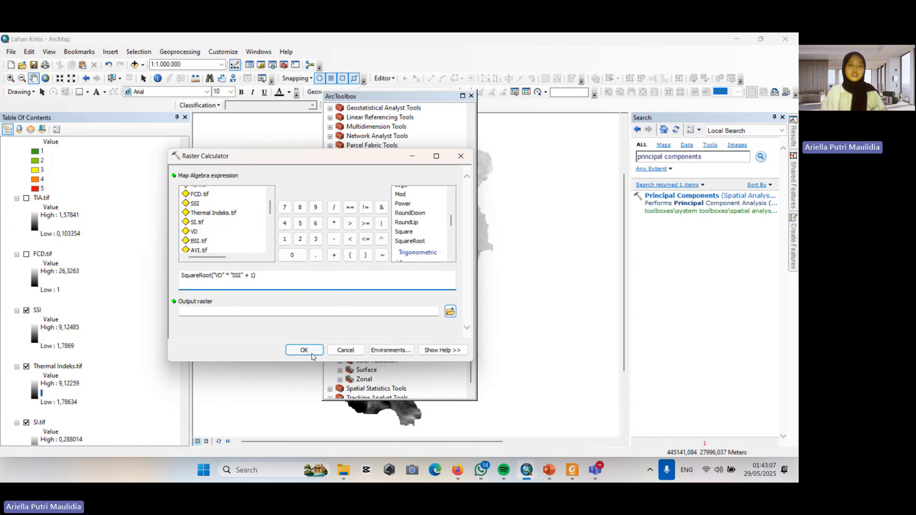
Leave the Raster Calculator without running it and turn on the FCD.tif layer.
left_click(345, 350)
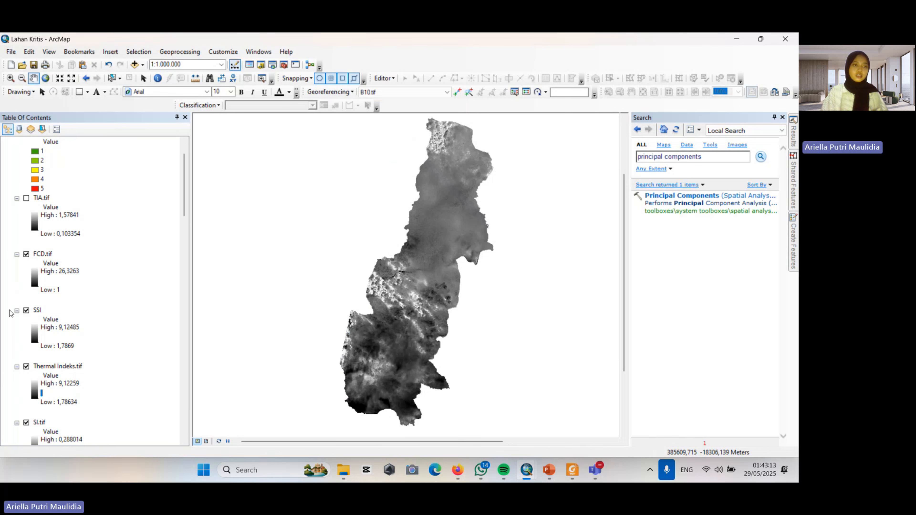
scroll(11, 304, "up", 2)
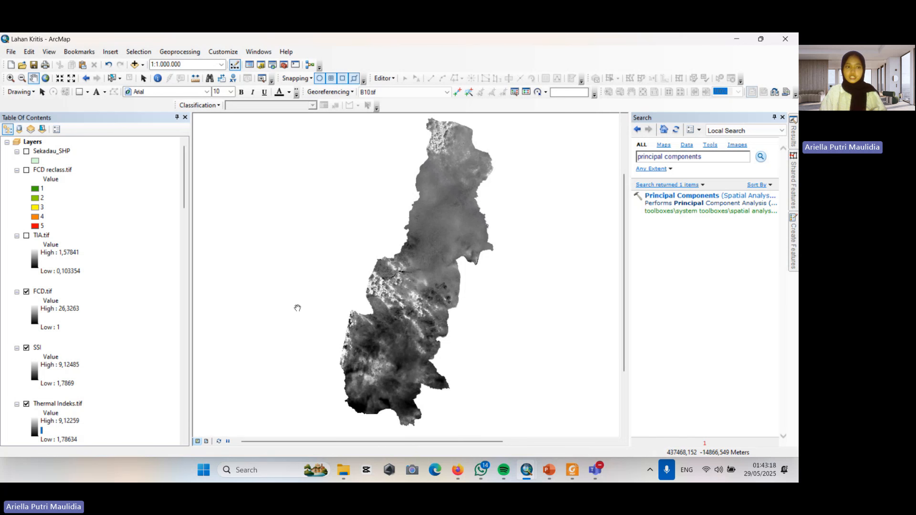
Replace the tool search term with "reclassify" and run the search.
left_click(743, 157)
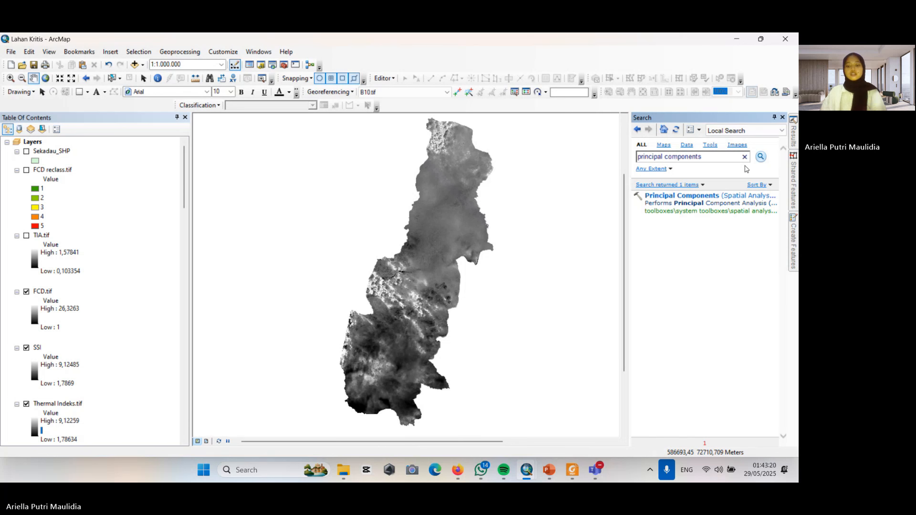
key("BackSpace")
key("BackSpace")
key("BackSpace")
key("BackSpace")
key("BackSpace")
key("BackSpace")
key("BackSpace")
key("BackSpace")
key("BackSpace")
key("BackSpace")
key("BackSpace")
key("BackSpace")
key("BackSpace")
key("BackSpace")
key("BackSpace")
key("BackSpace")
key("BackSpace")
key("BackSpace")
key("BackSpace")
key("BackSpace")
type("reclassify")
key("Return")
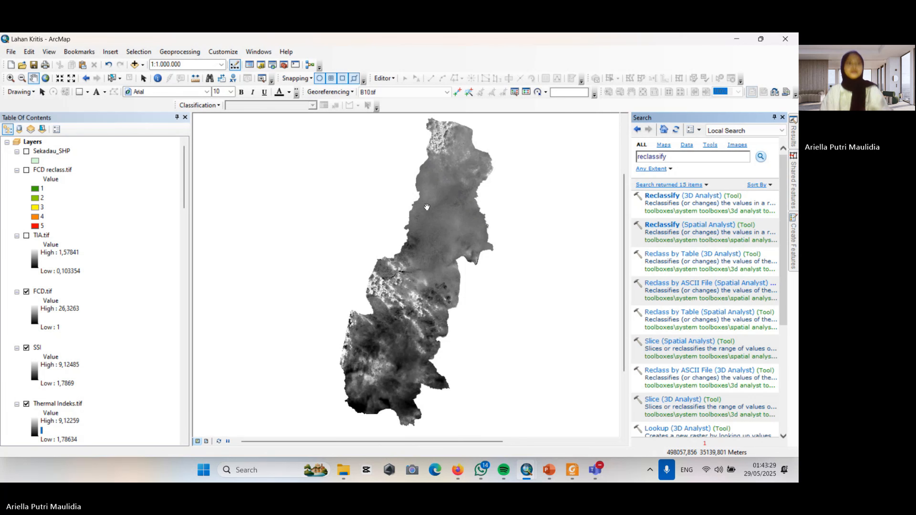
Load FCD.tif into the Spatial Analyst Reclassify tool and set its classification to 5 classes, then cancel the tool.
left_click(663, 225)
left_click(434, 185)
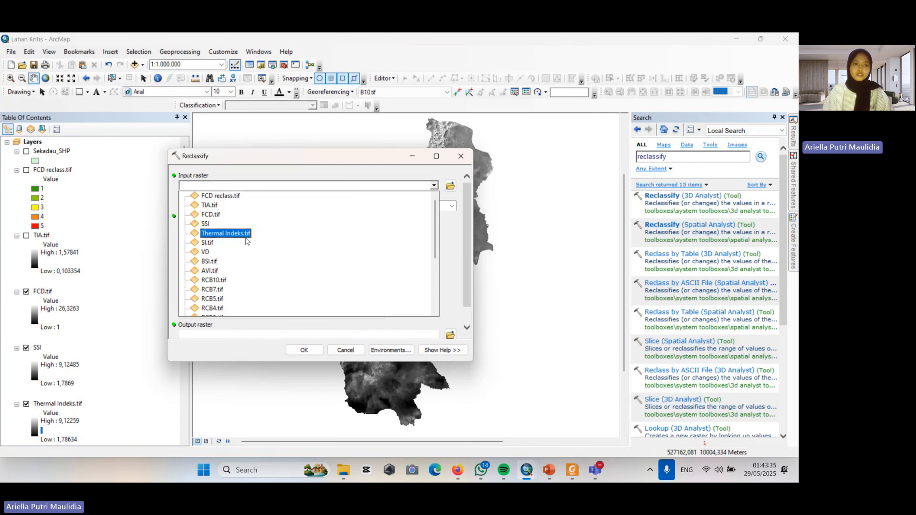
left_click(222, 216)
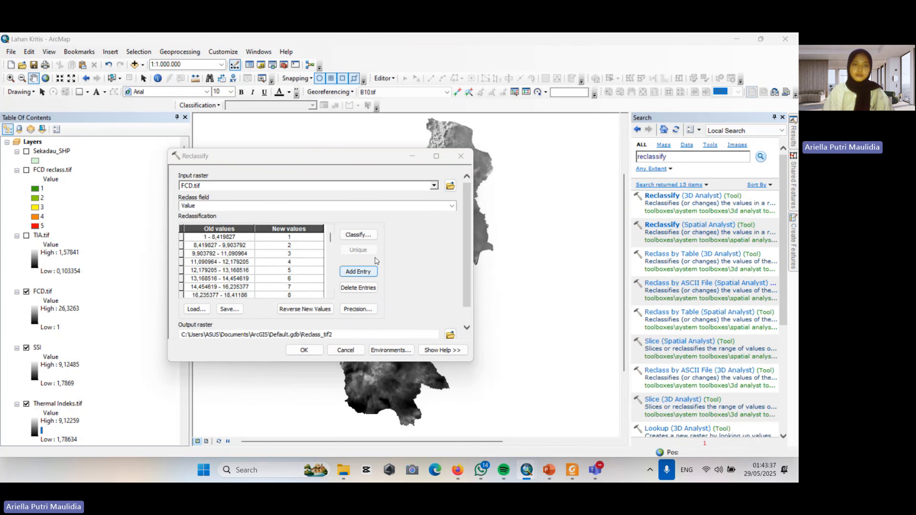
left_click(358, 238)
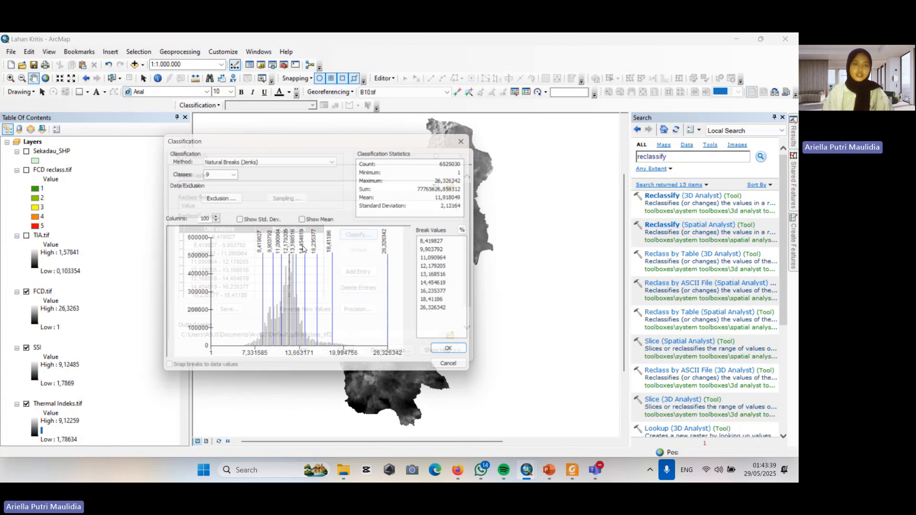
left_click(229, 173)
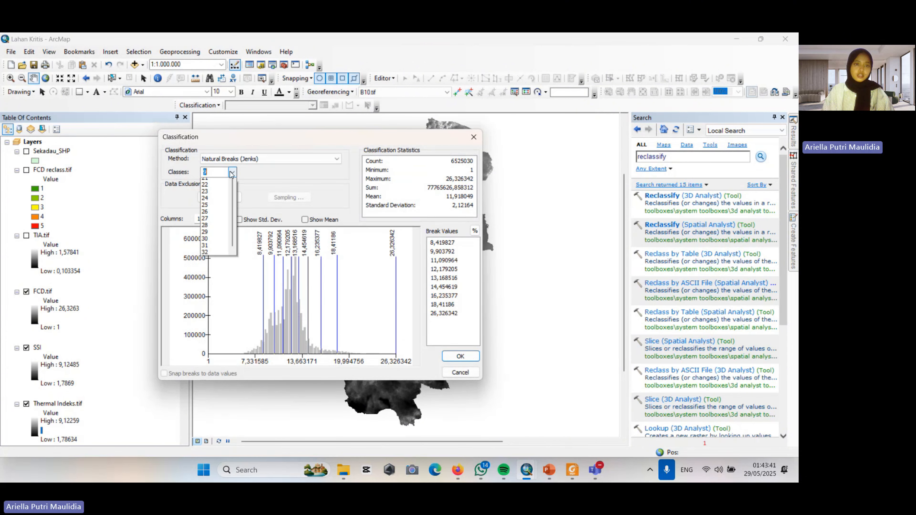
left_click(204, 197)
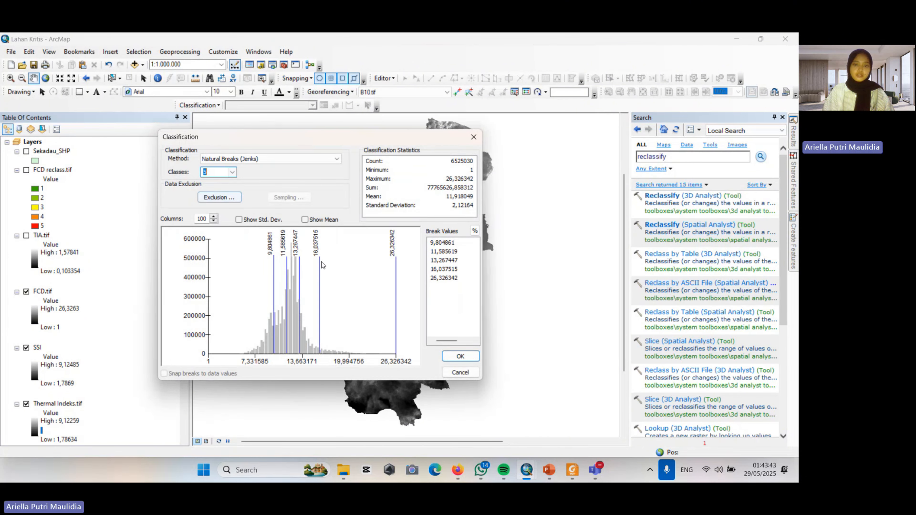
left_click(460, 372)
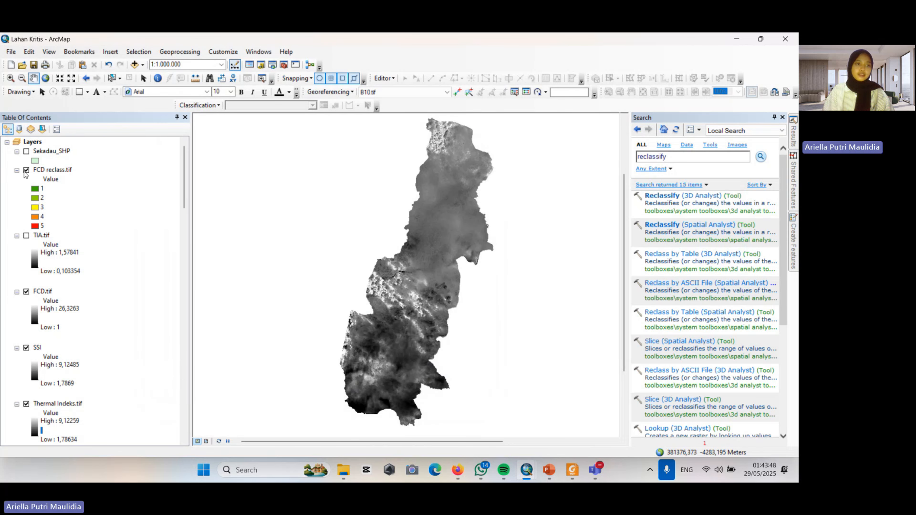
Turn on the FCD reclass.tif layer and examine its five classes across the map.
left_click_drag(417, 337, 406, 357)
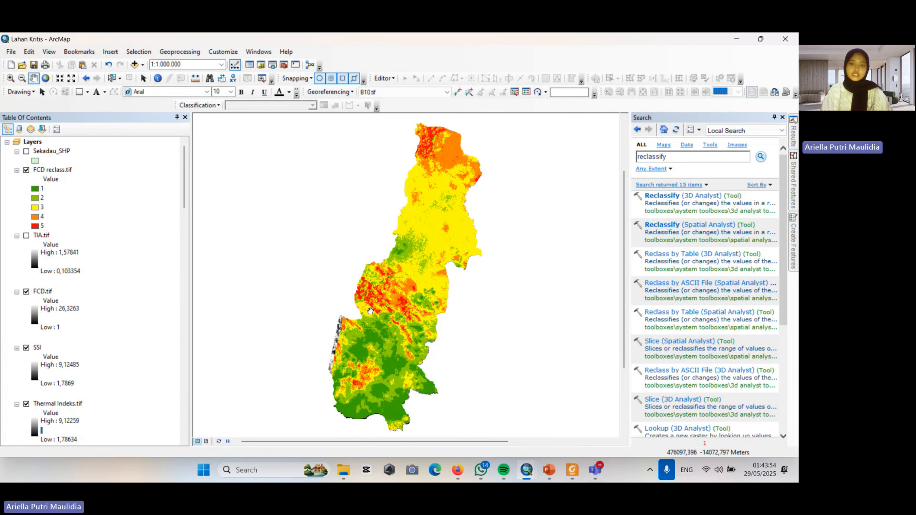
left_click_drag(462, 134, 466, 124)
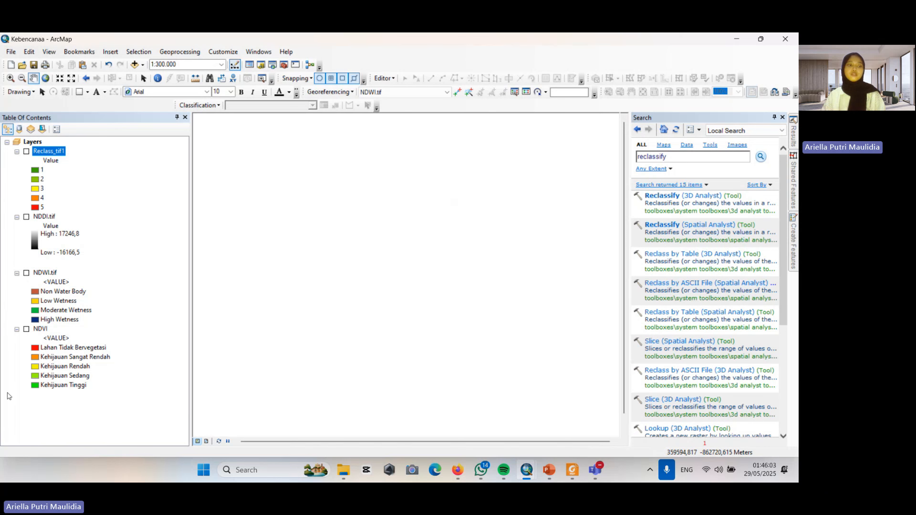
Turn on the NDVI layer and the NDWI.tif layer in the Kebencanaa map and view each one.
left_click(26, 330)
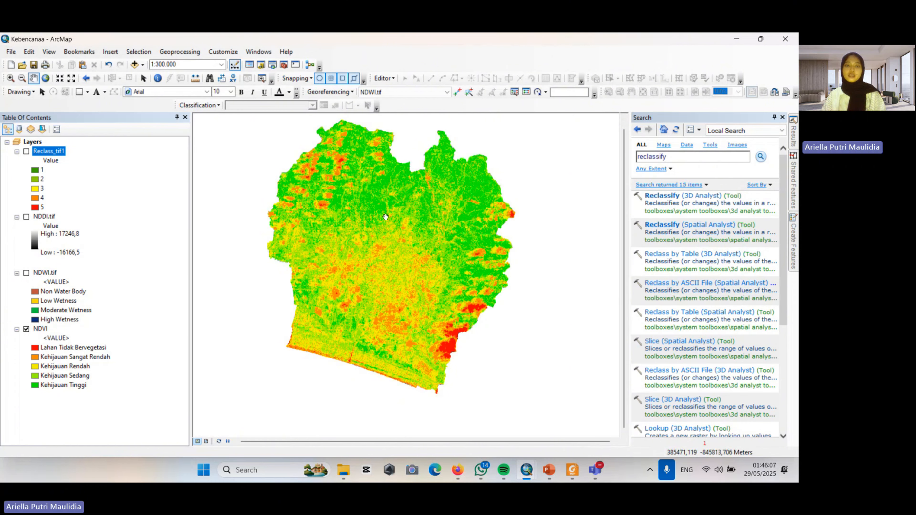
left_click_drag(405, 260, 406, 276)
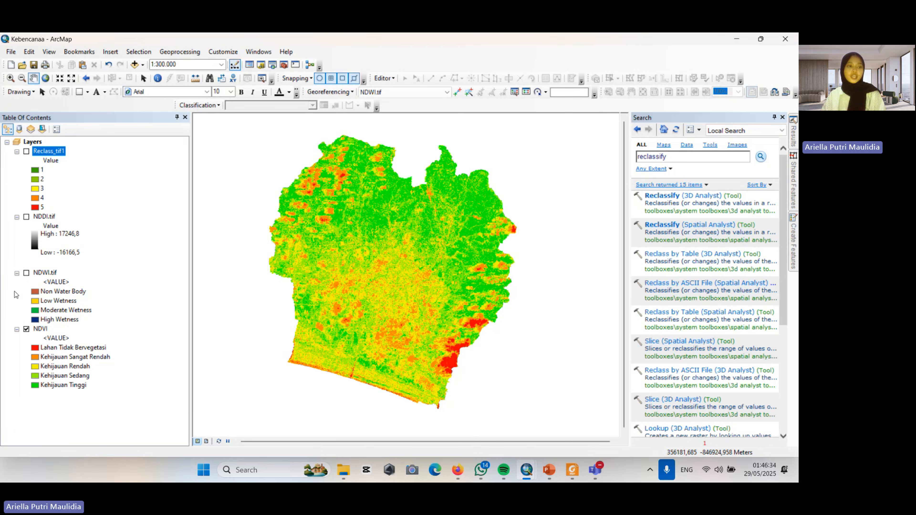
left_click(28, 274)
left_click(26, 274)
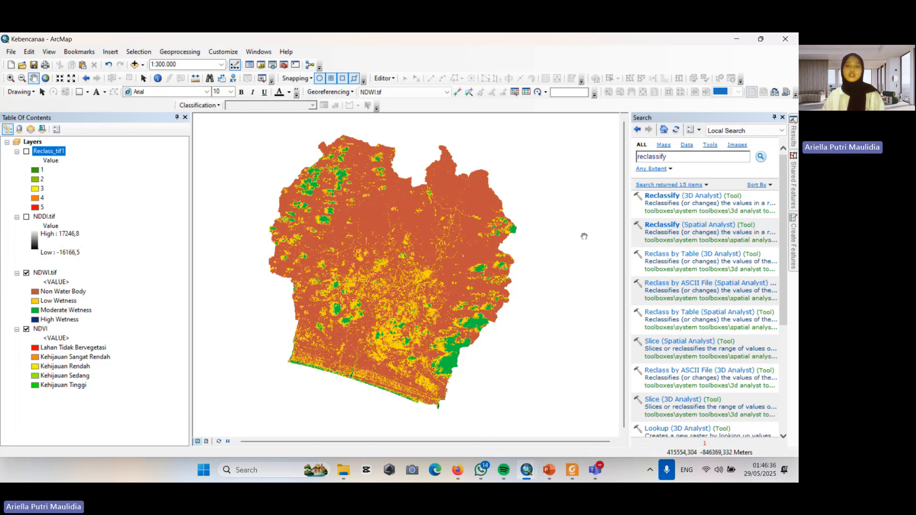
left_click_drag(381, 236, 393, 264)
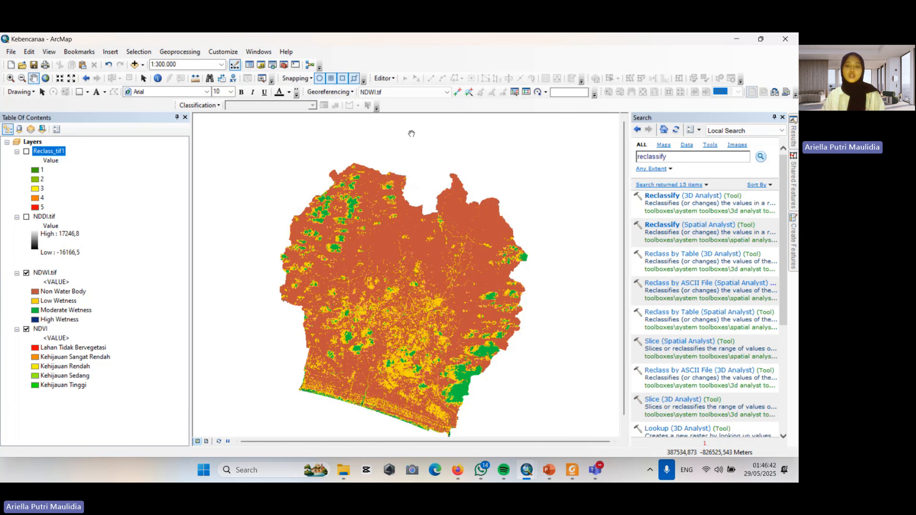
left_click_drag(436, 325, 431, 302)
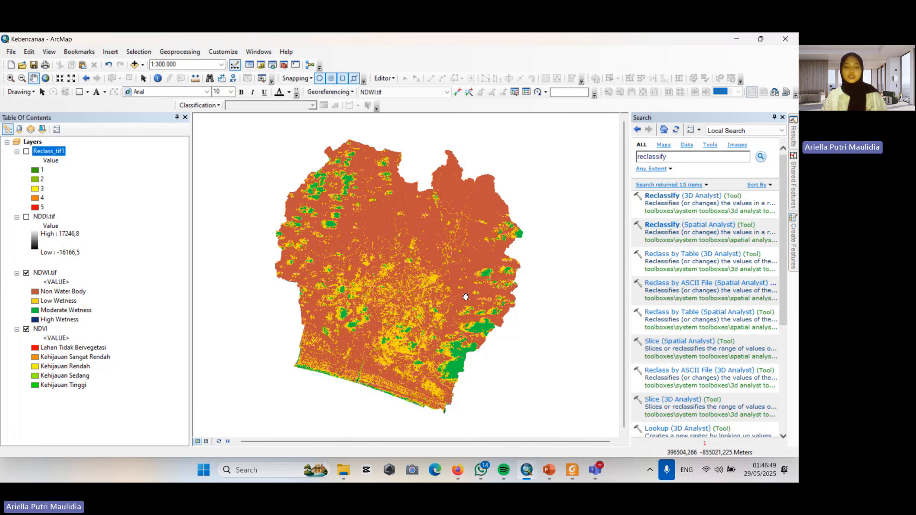
Build the Raster Calculator expression ("NDVI" - "NDWI.tif") / ("NDVI" + "NDWI.tif"), then cancel the tool.
left_click(284, 64)
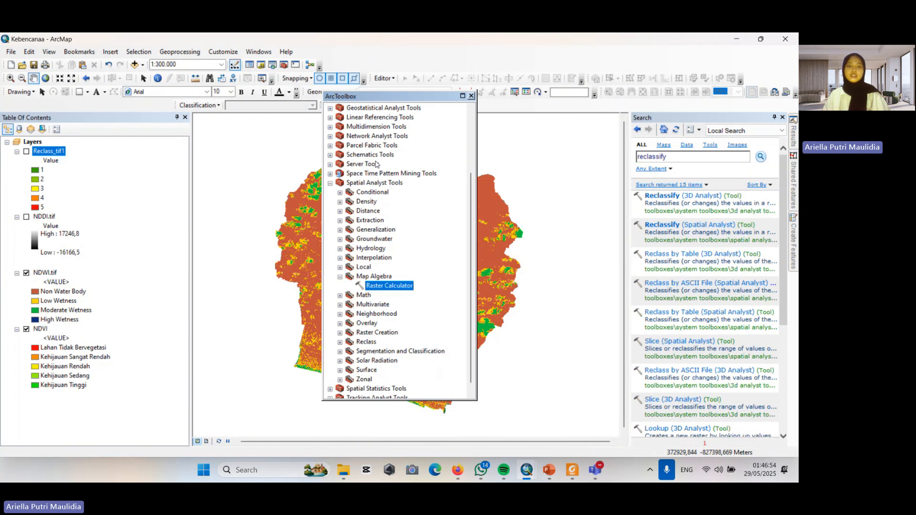
double_click(397, 286)
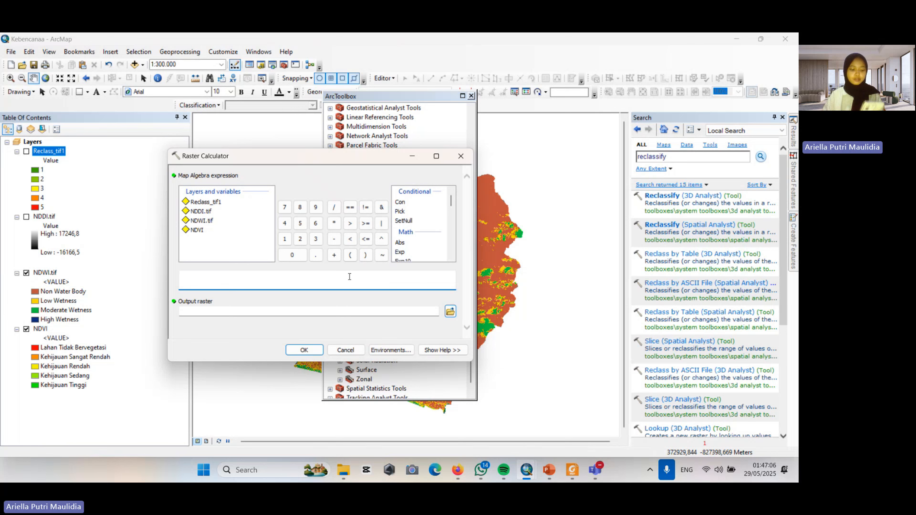
left_click(334, 238)
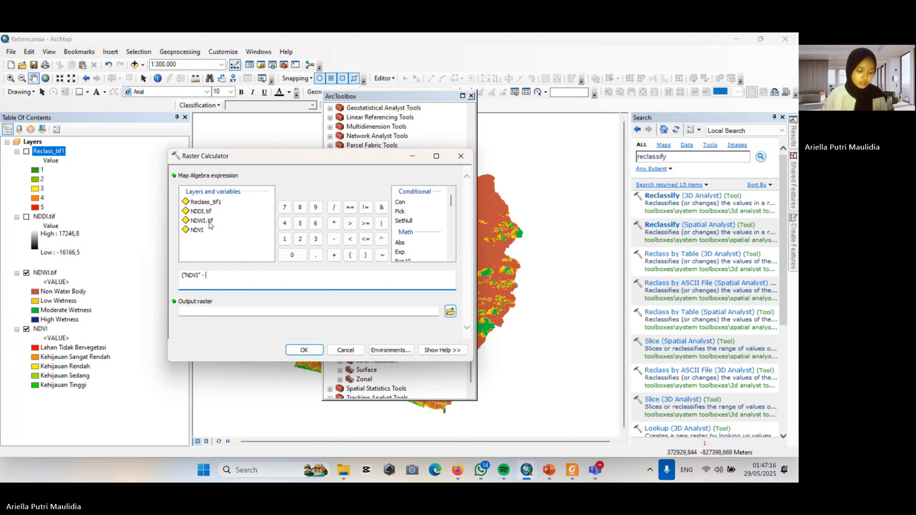
double_click(201, 221)
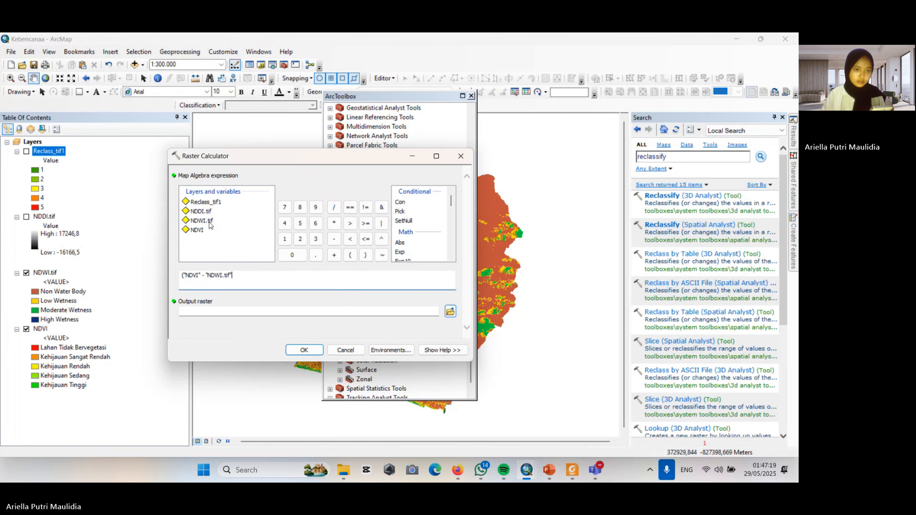
left_click(365, 255)
left_click(334, 207)
left_click(350, 255)
double_click(201, 221)
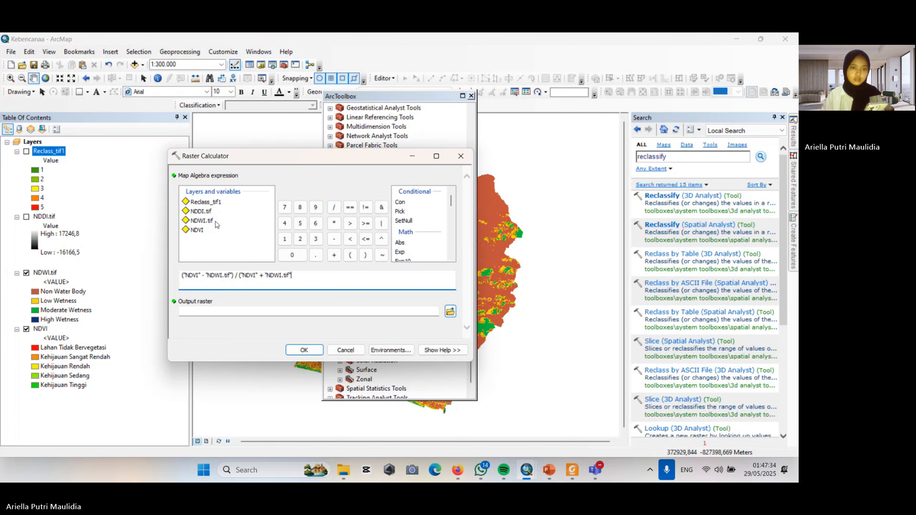
left_click(365, 255)
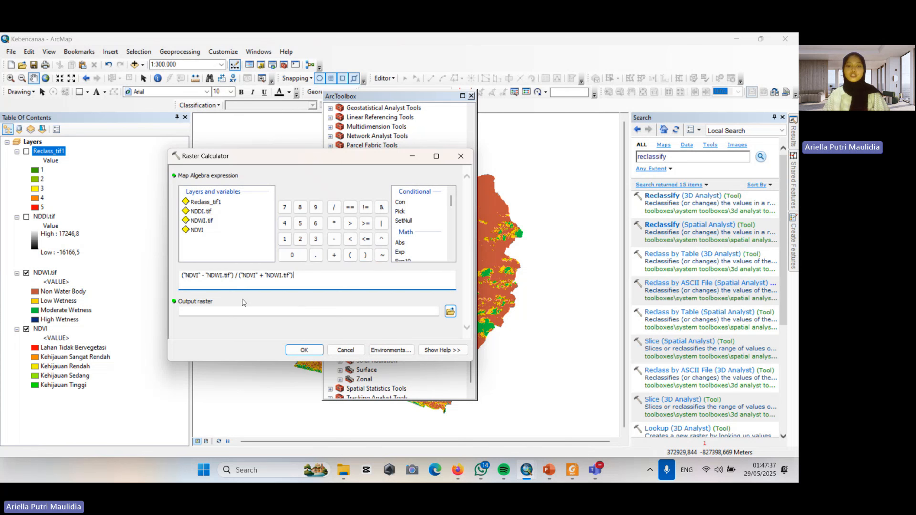
left_click(345, 349)
Turn on the NDDI.tif layer and close the toolbox window to view the raster on the map.
left_click(26, 217)
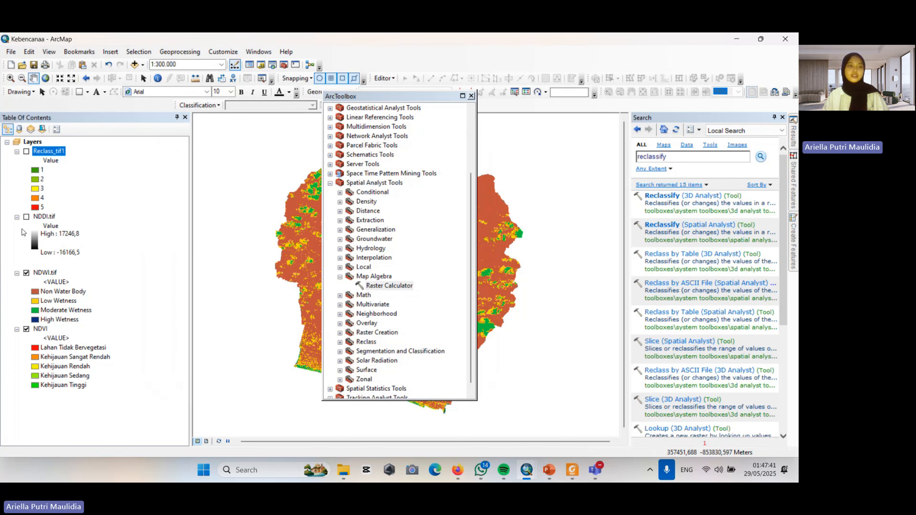
left_click(471, 96)
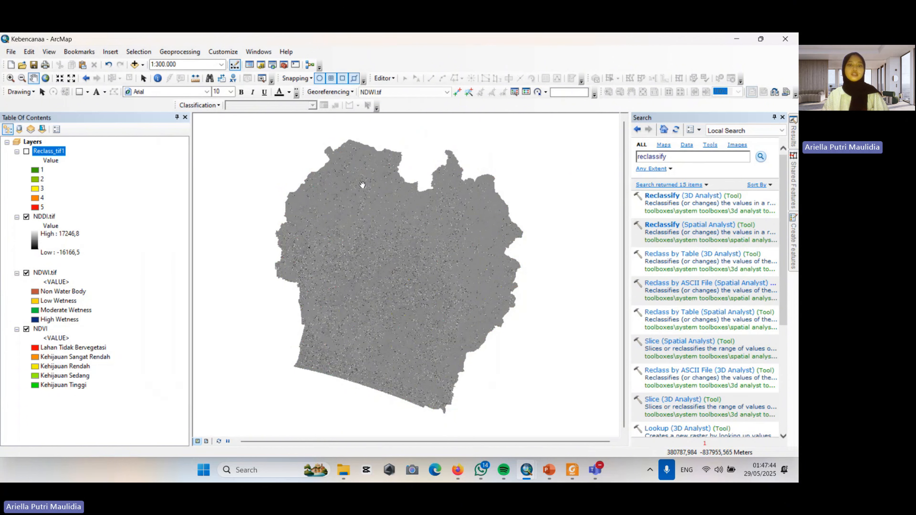
left_click_drag(404, 280, 412, 305)
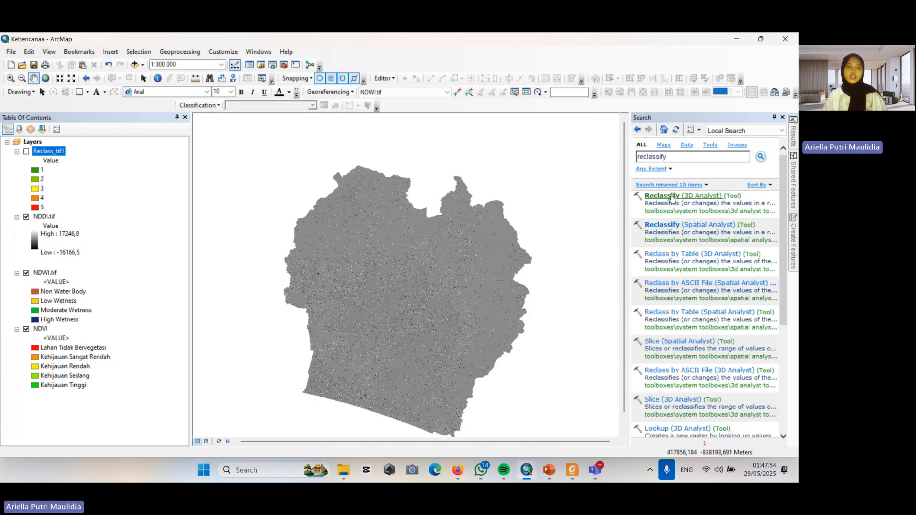
Load NDDI.tif into the Spatial Analyst Reclassify tool and choose 5 Natural Breaks (Jenks) classes, then cancel the tool.
left_click(671, 225)
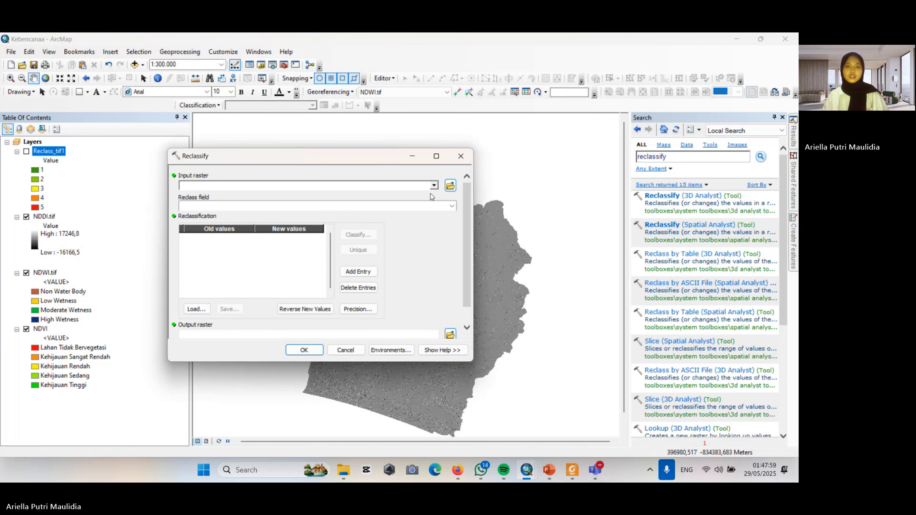
left_click(435, 187)
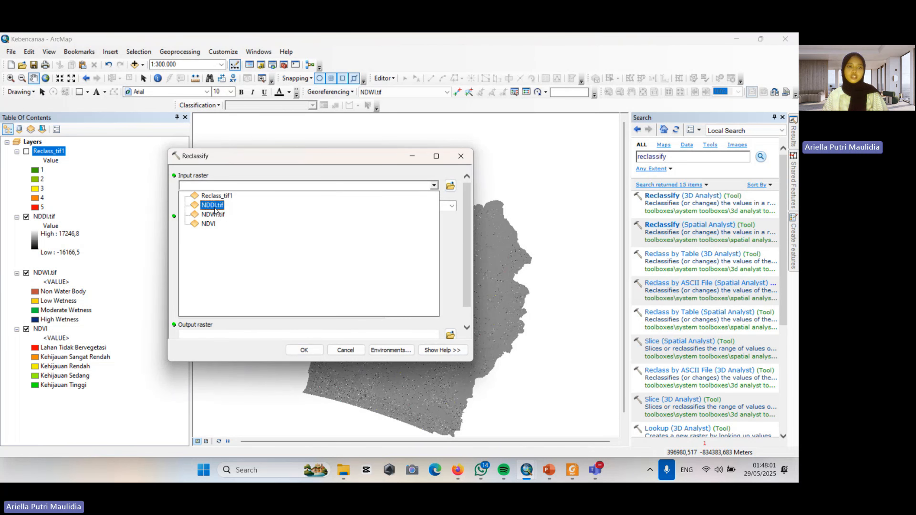
left_click(215, 209)
left_click(358, 235)
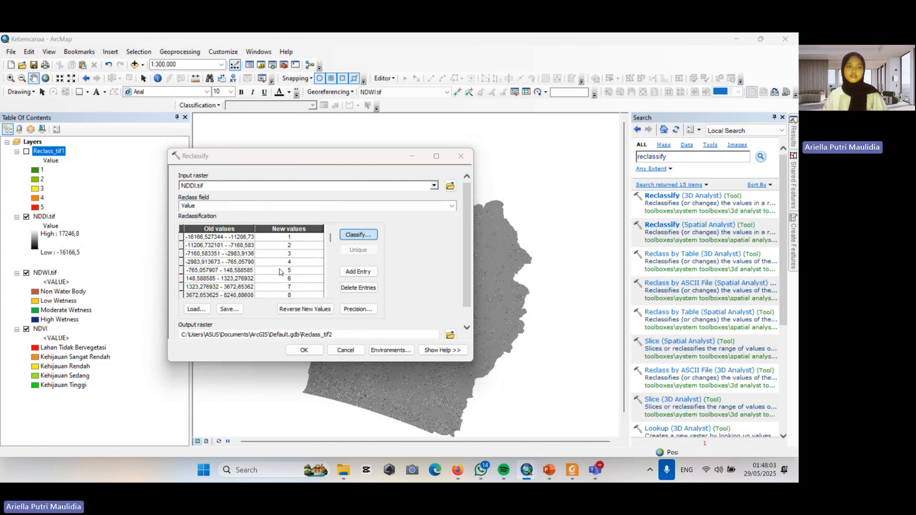
left_click(232, 172)
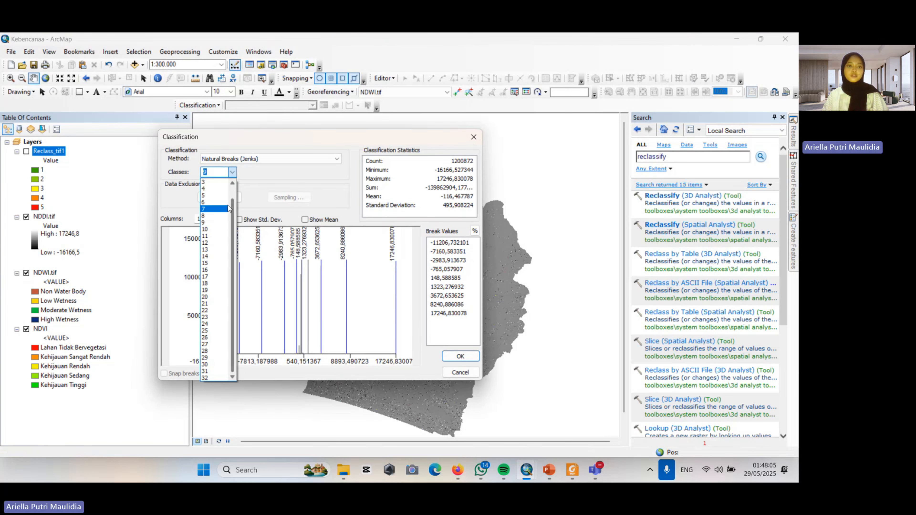
left_click(219, 196)
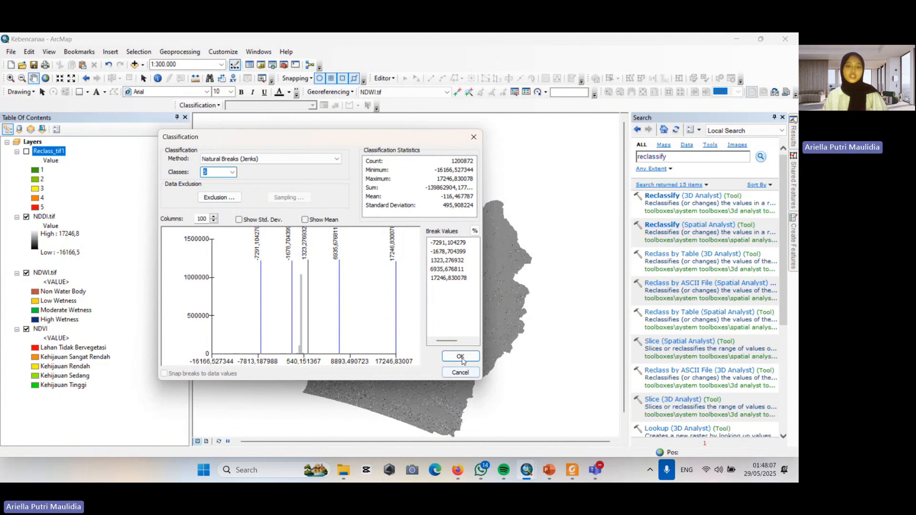
left_click(474, 374)
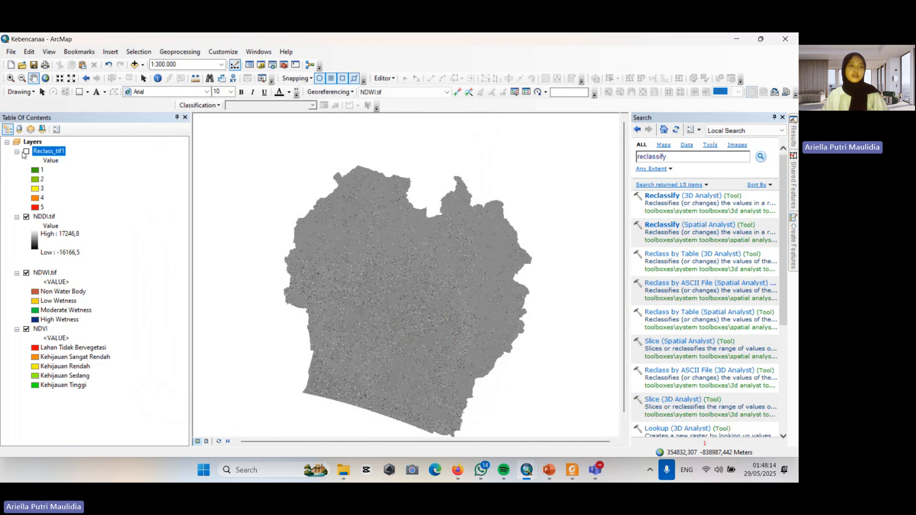
Turn on the Reclass_tif1 layer and examine the distribution of its five NDDI classes across the map.
left_click(26, 151)
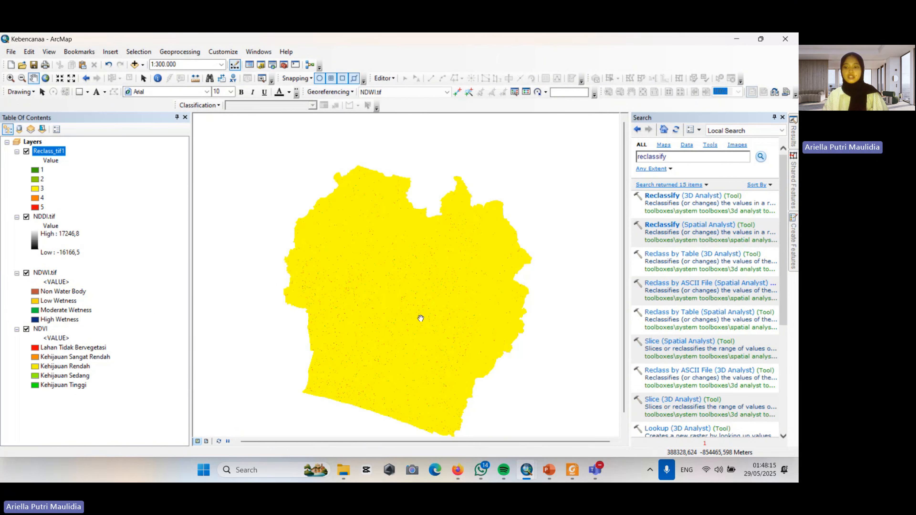
scroll(420, 317, "up", 2)
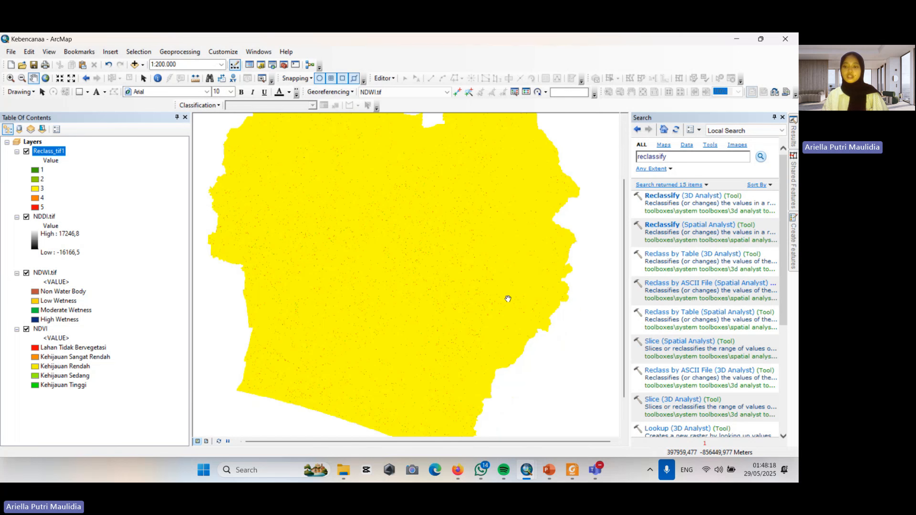
scroll(508, 298, "down", 1)
scroll(508, 298, "down", 1)
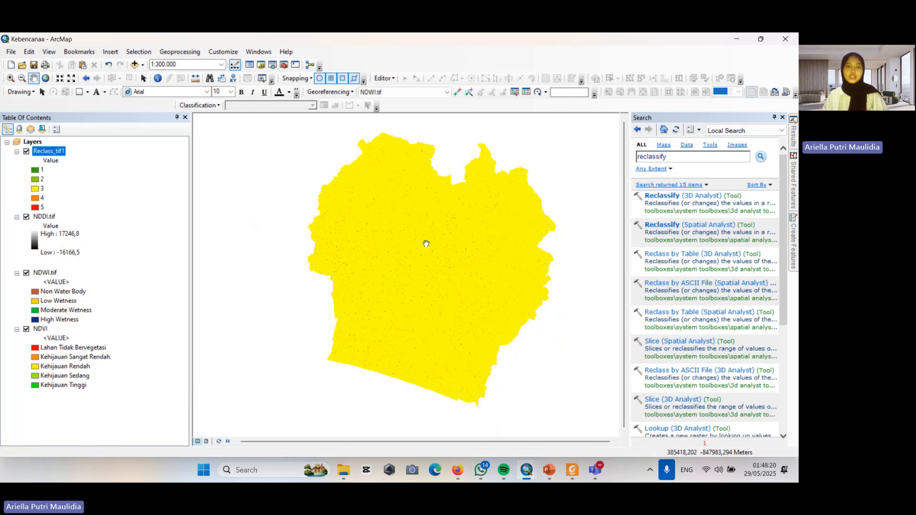
left_click_drag(423, 246, 415, 264)
scroll(415, 263, "up", 4)
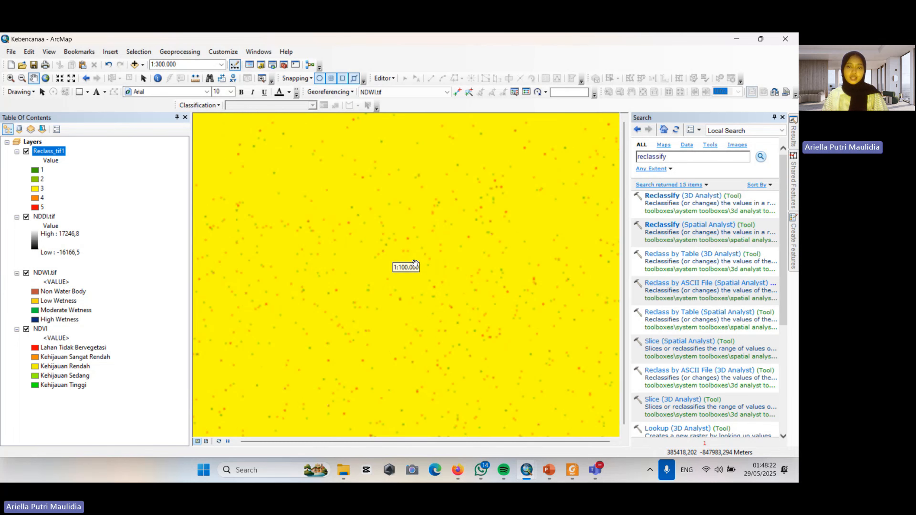
scroll(415, 264, "down", 2)
scroll(425, 294, "down", 1)
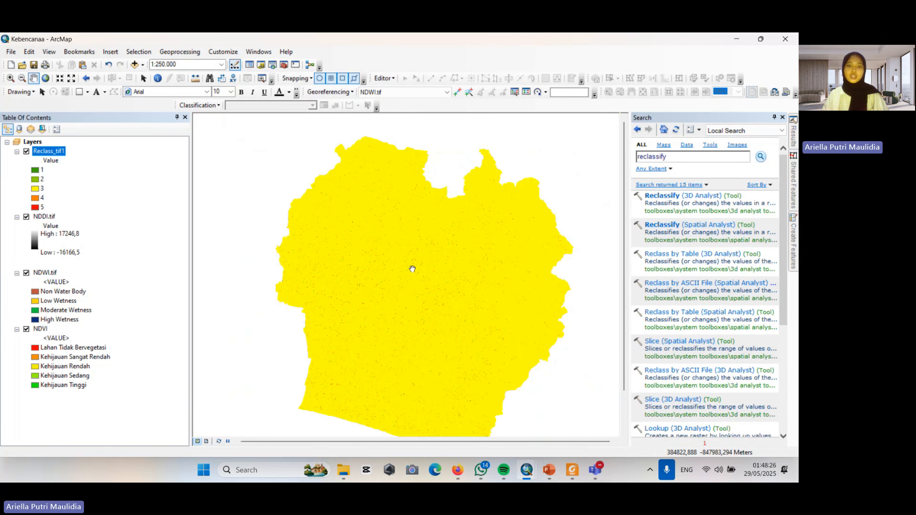
left_click_drag(458, 312, 441, 280)
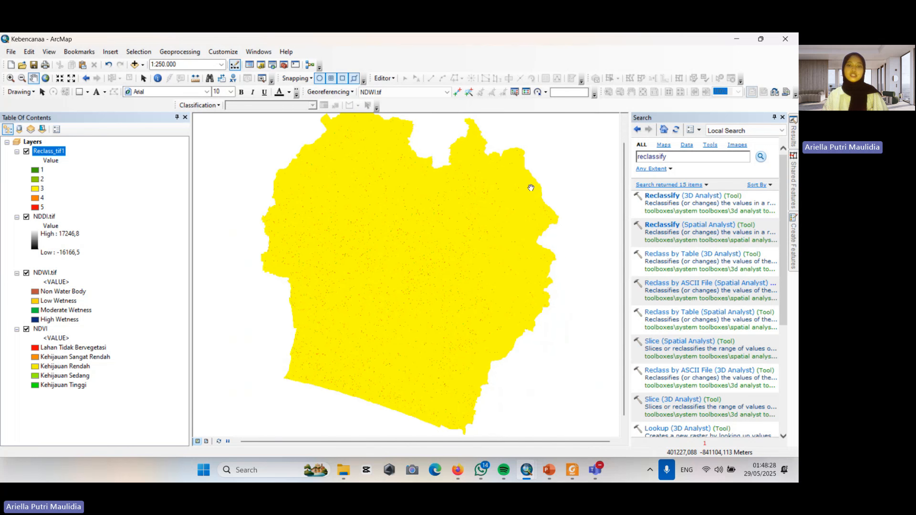
left_click_drag(497, 186, 518, 200)
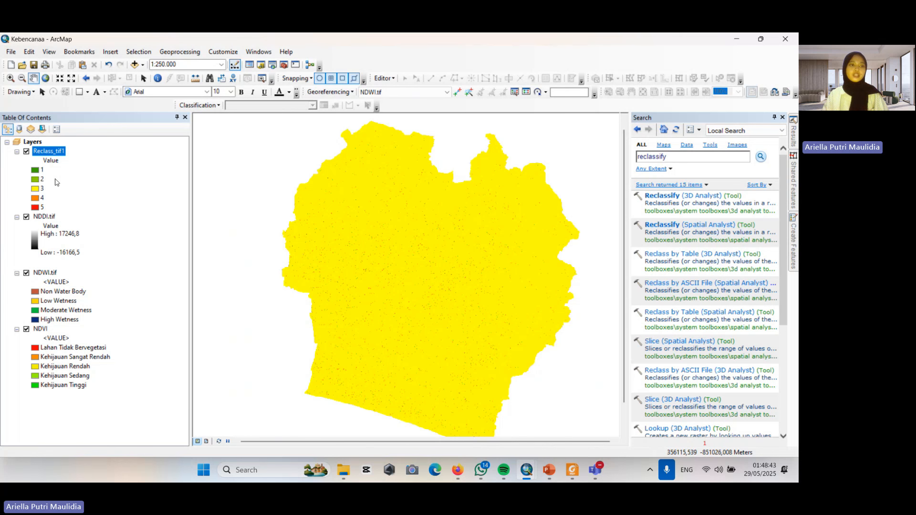
scroll(444, 300, "up", 3)
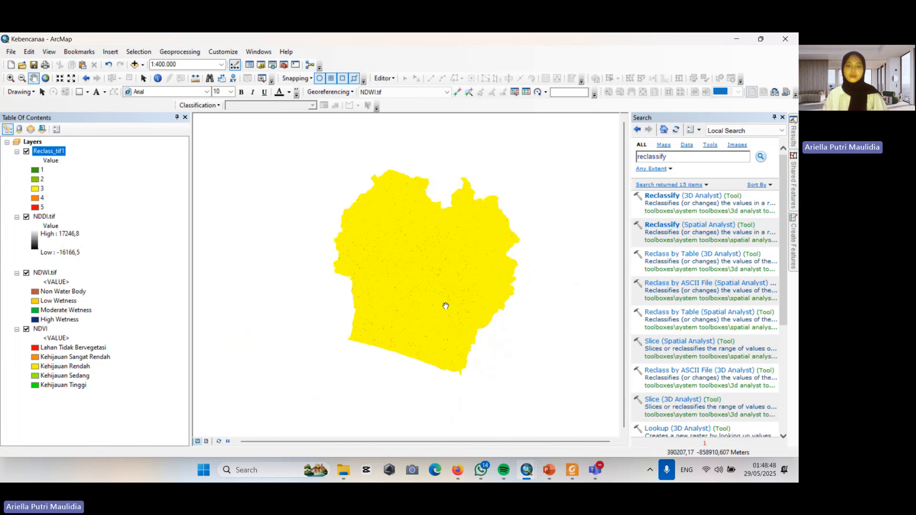